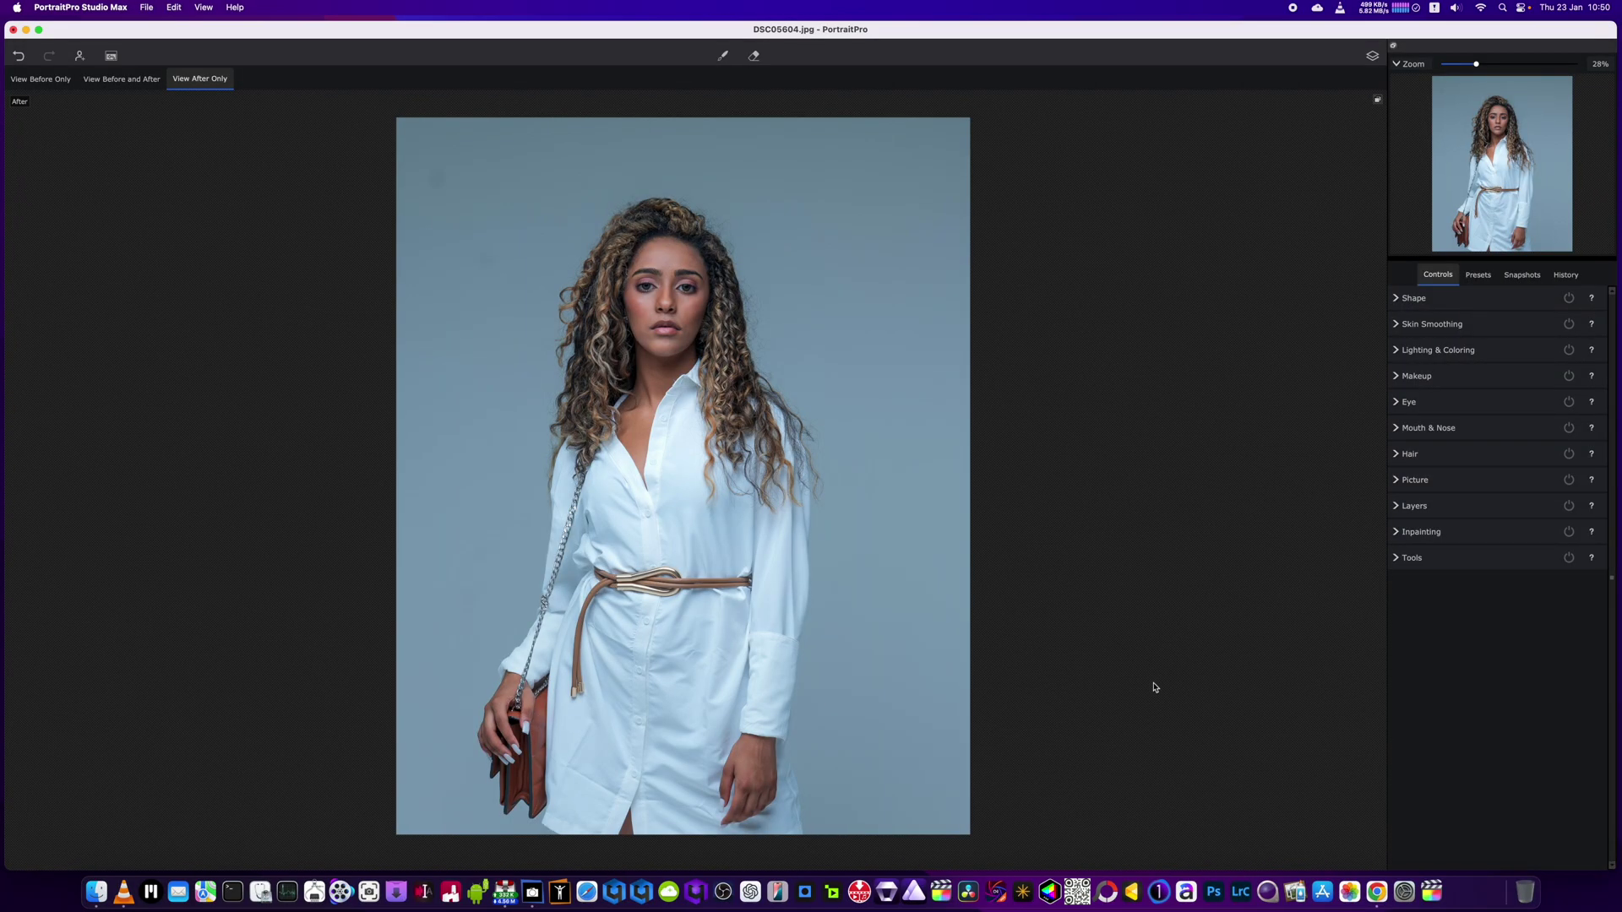
Step: Expand the Layers section in the Controls tab to reveal the background mask and overlay options
click(1397, 506)
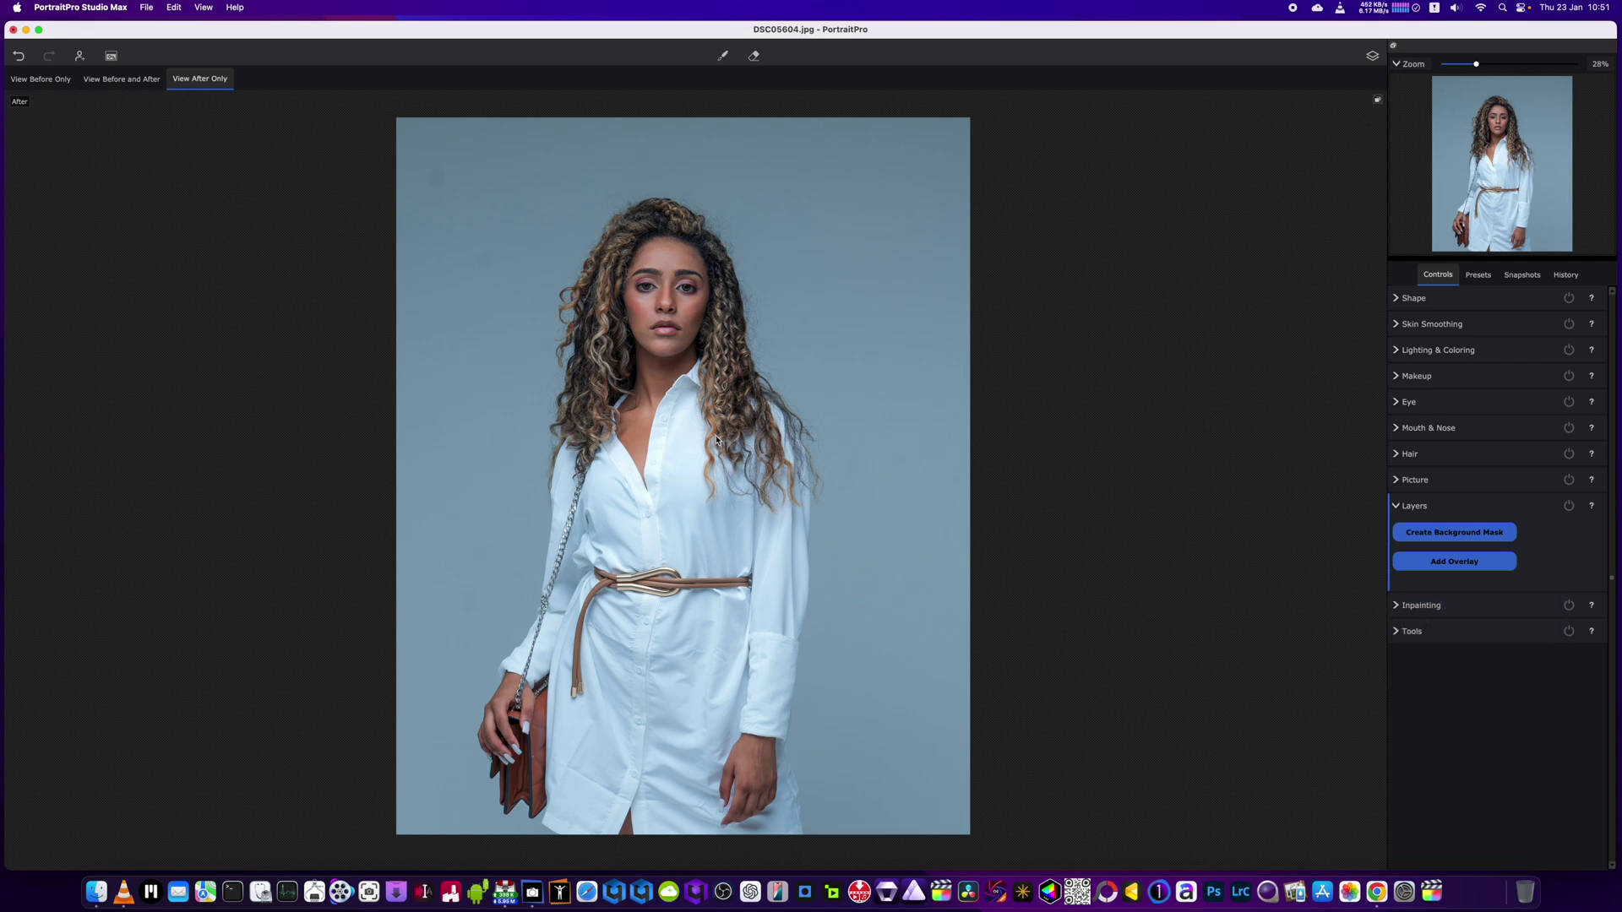
Step: Generate a background mask around the model and continue to the Background Image stage
click(1464, 545)
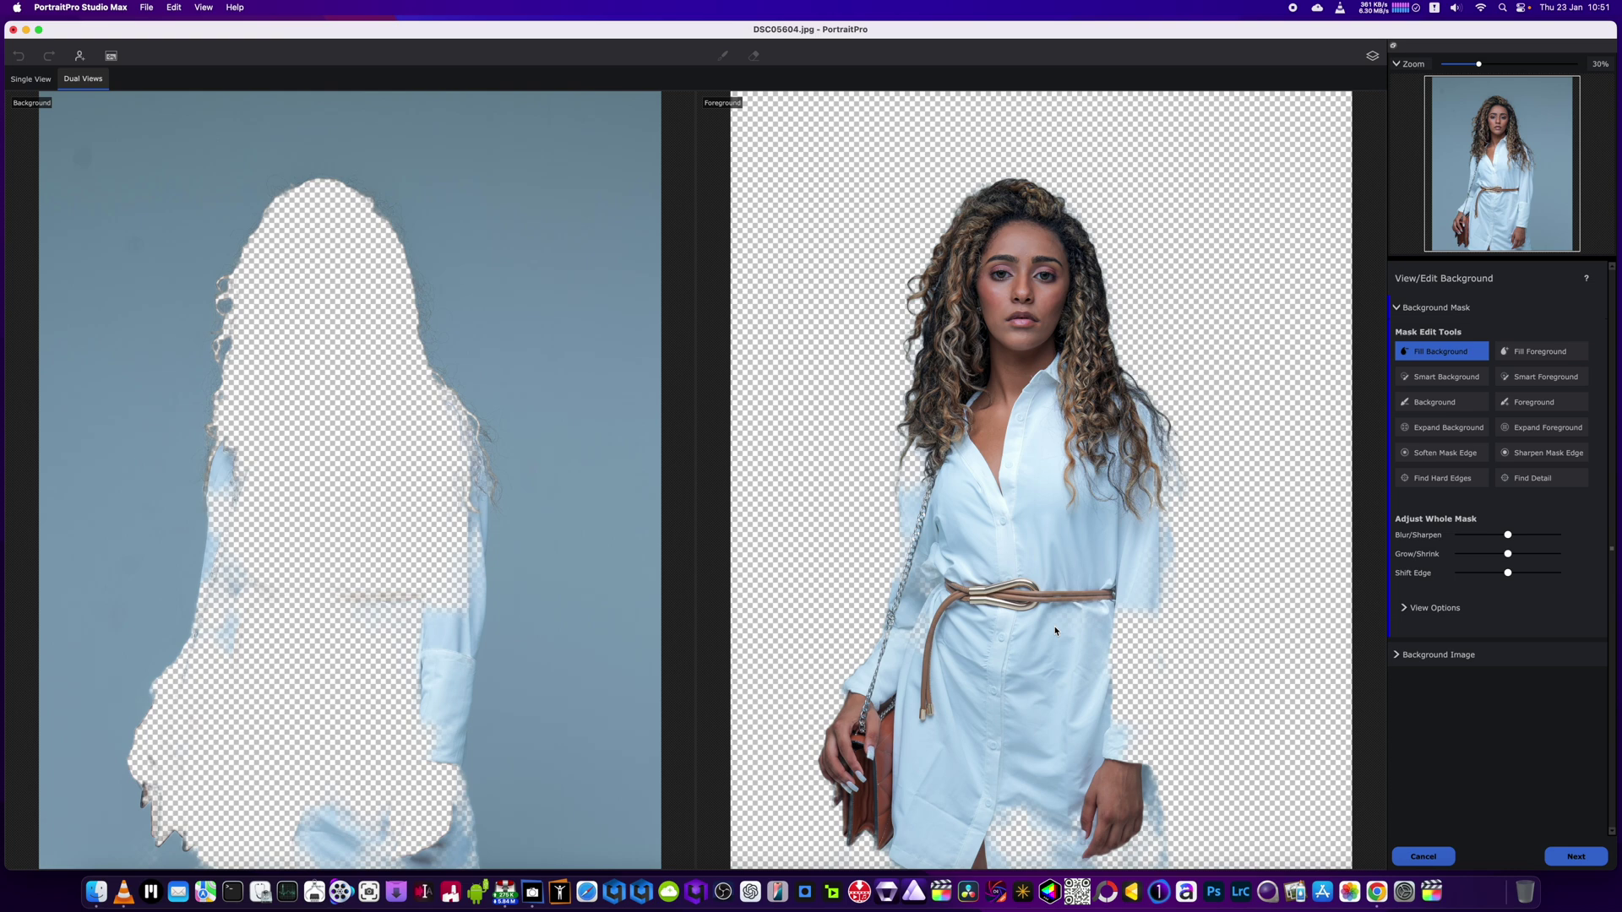
click(1577, 856)
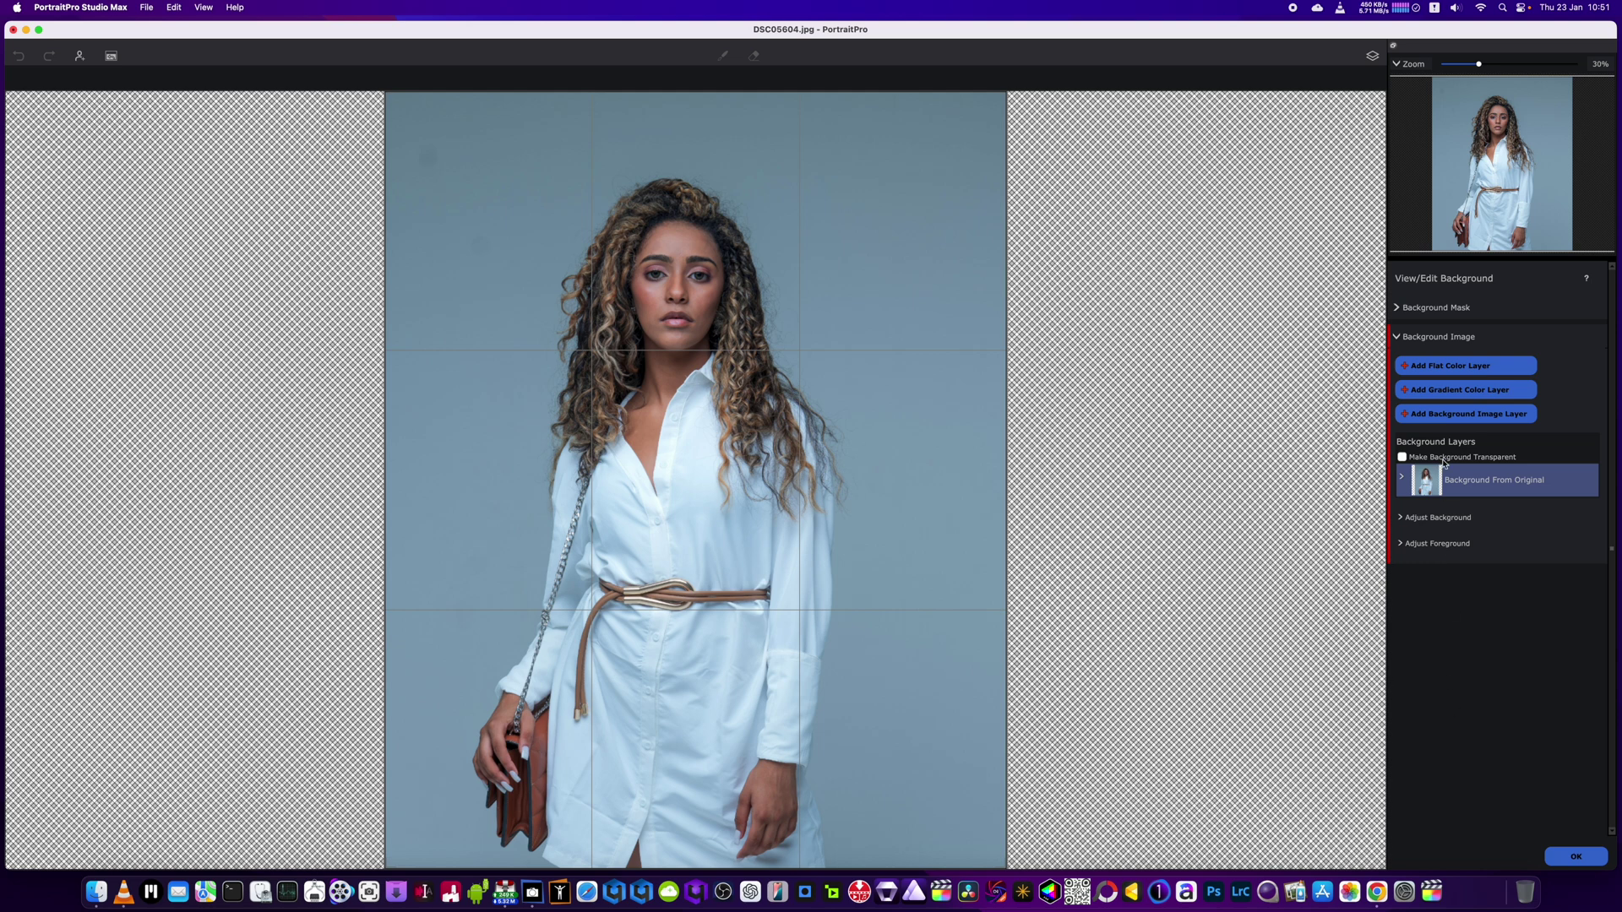
Step: Add an Image background layer loaded with VOGUE_LOGO.svg.png from the Desktop
click(1428, 414)
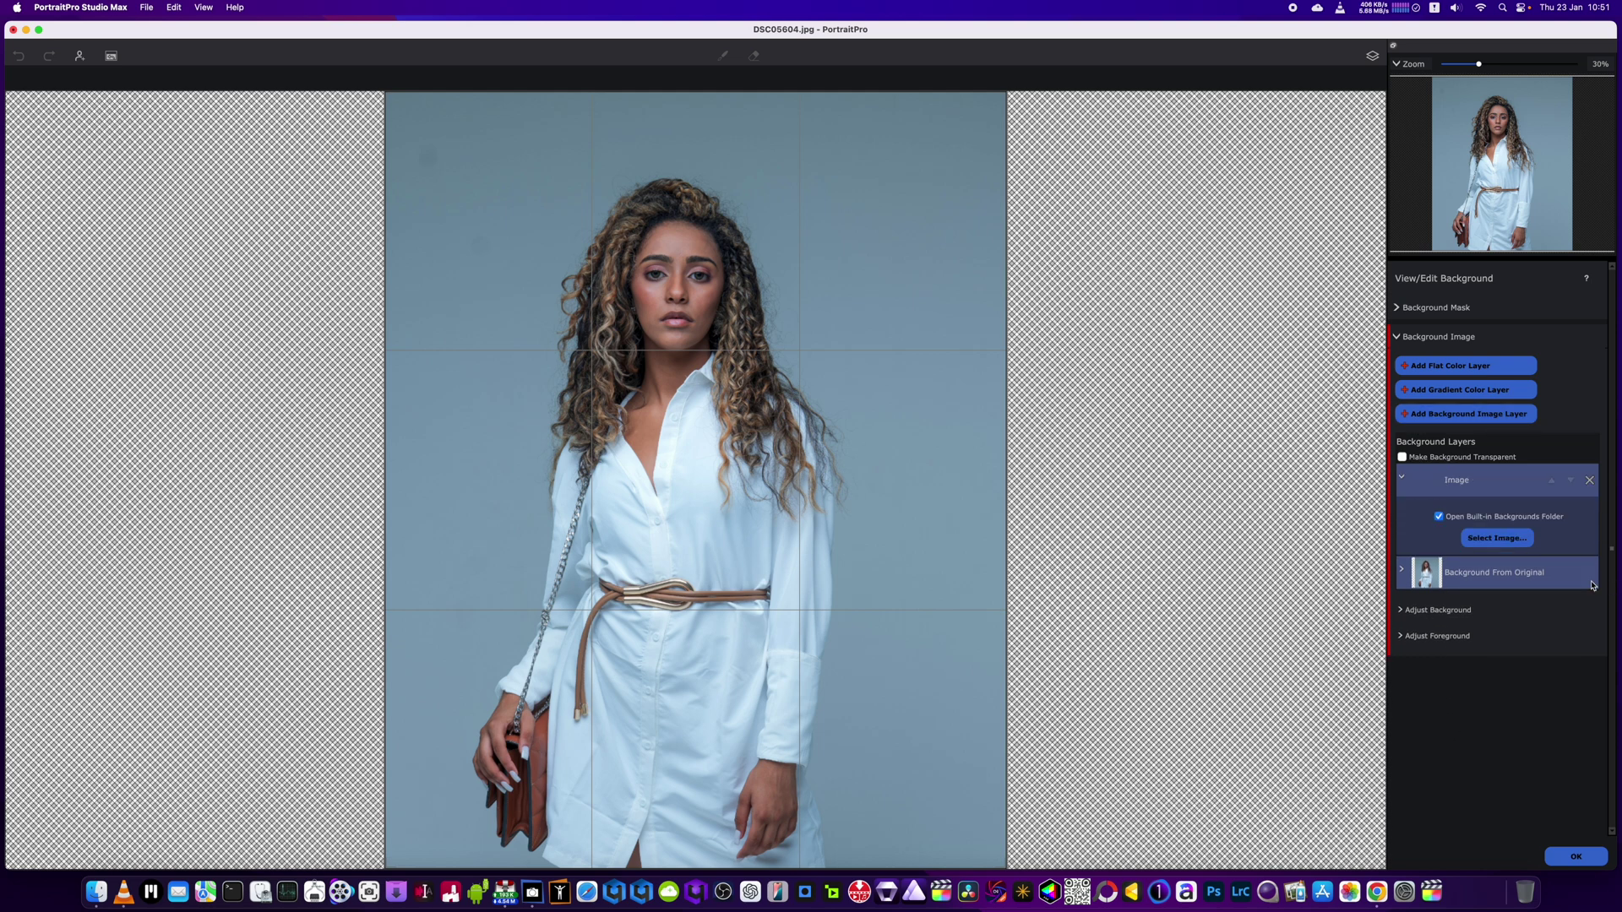
click(1497, 538)
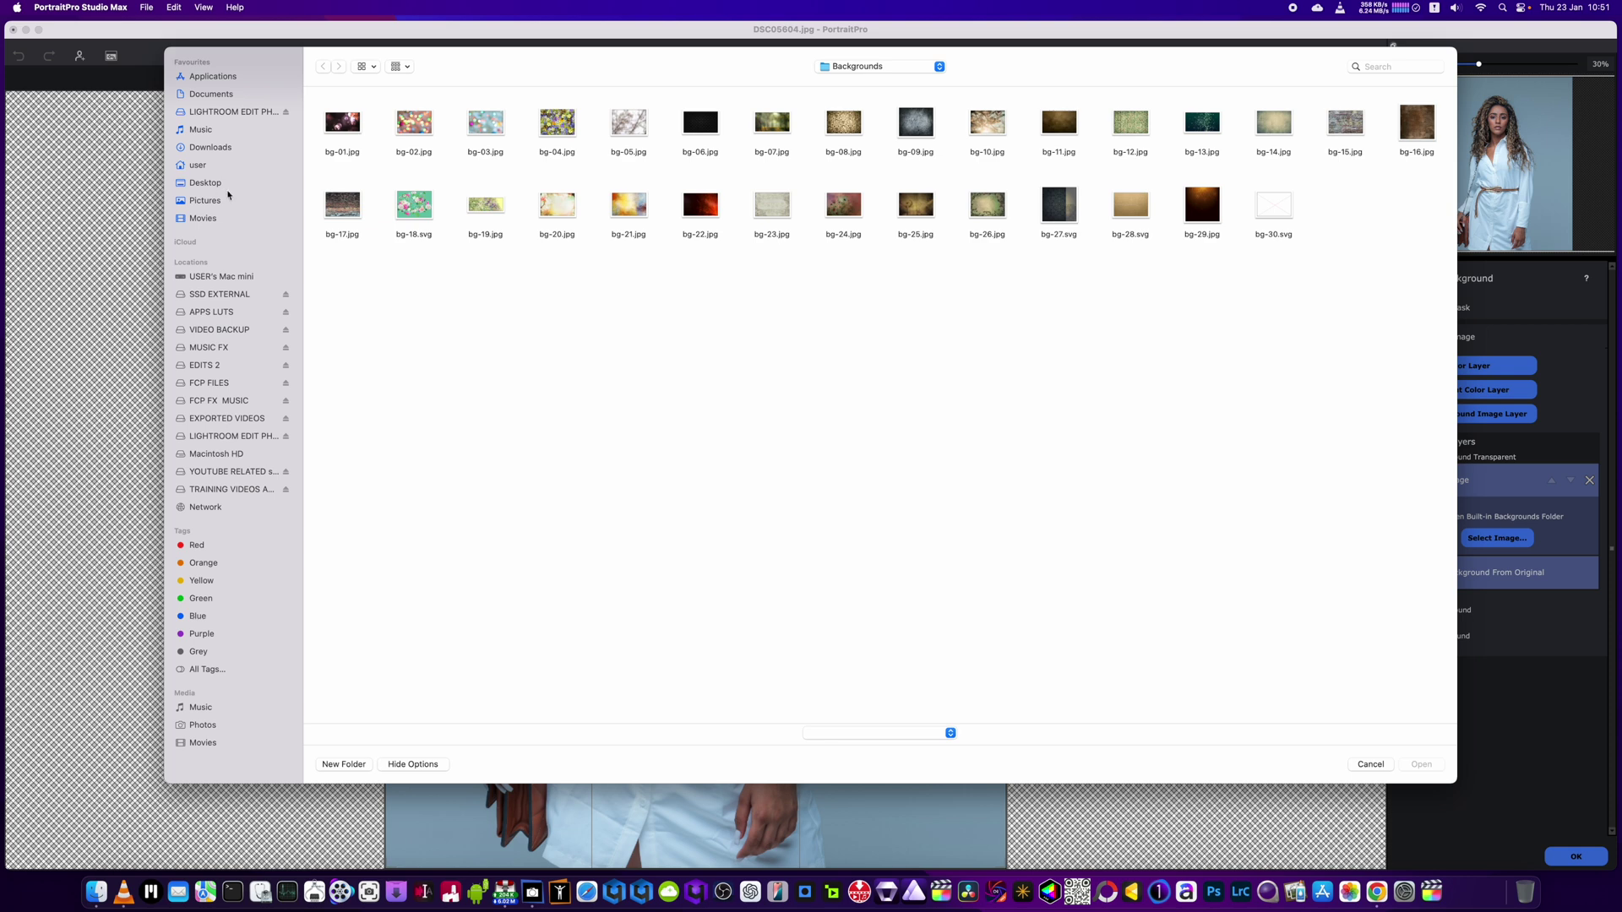
click(195, 181)
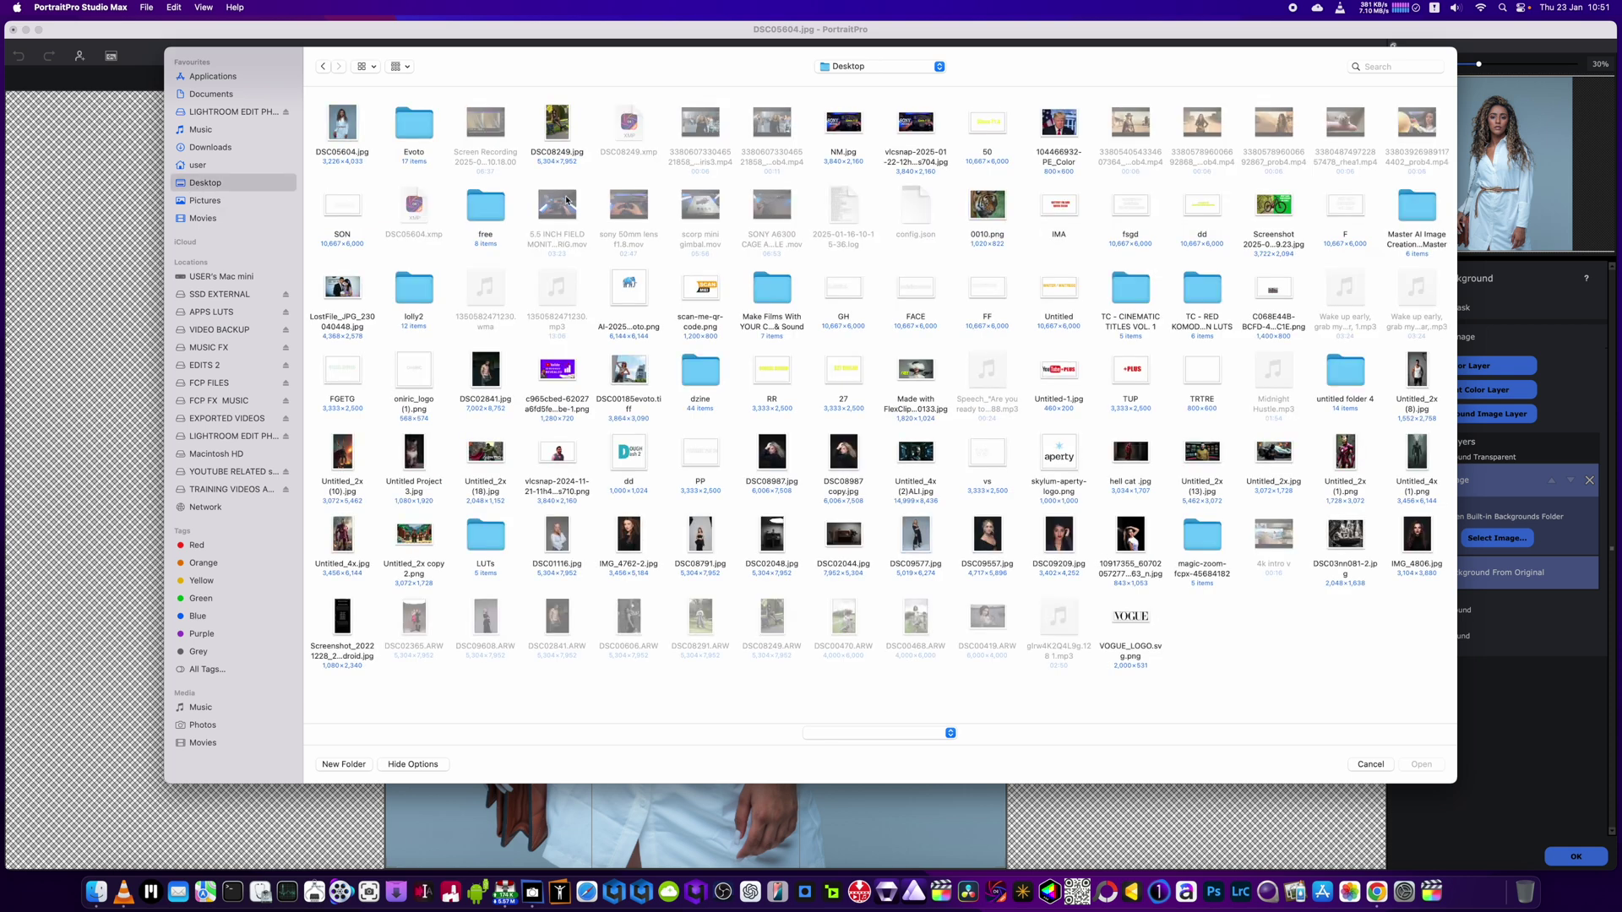
click(1131, 616)
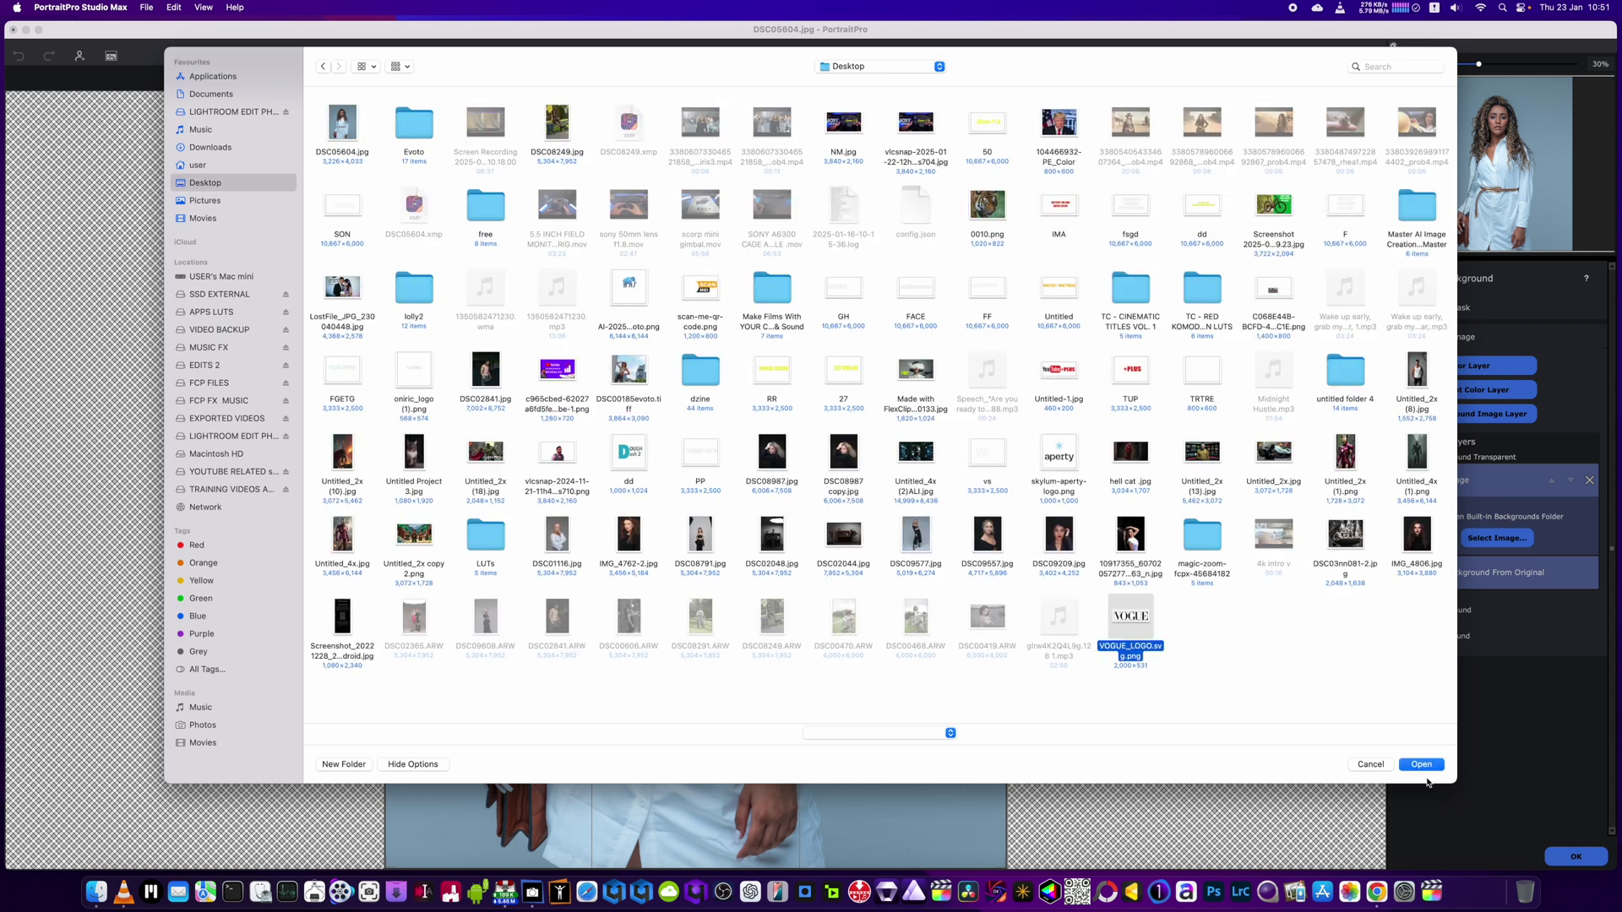
click(1422, 765)
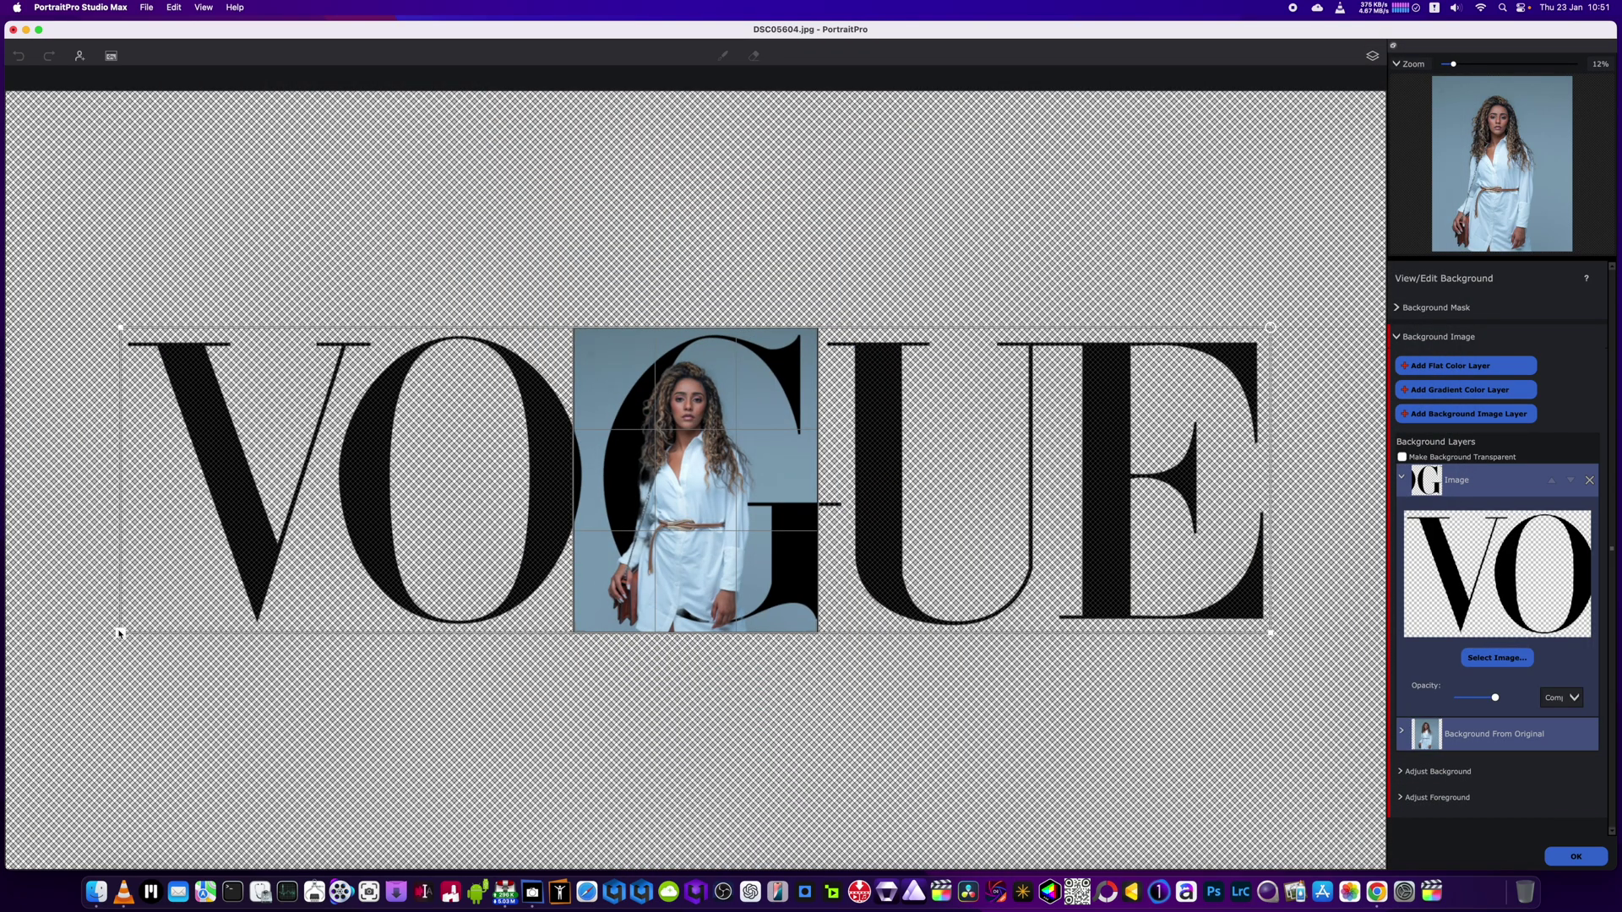
Step: Shrink the VOGUE logo, place it across the portrait's top behind the head, and confirm
drag(121, 632, 534, 523)
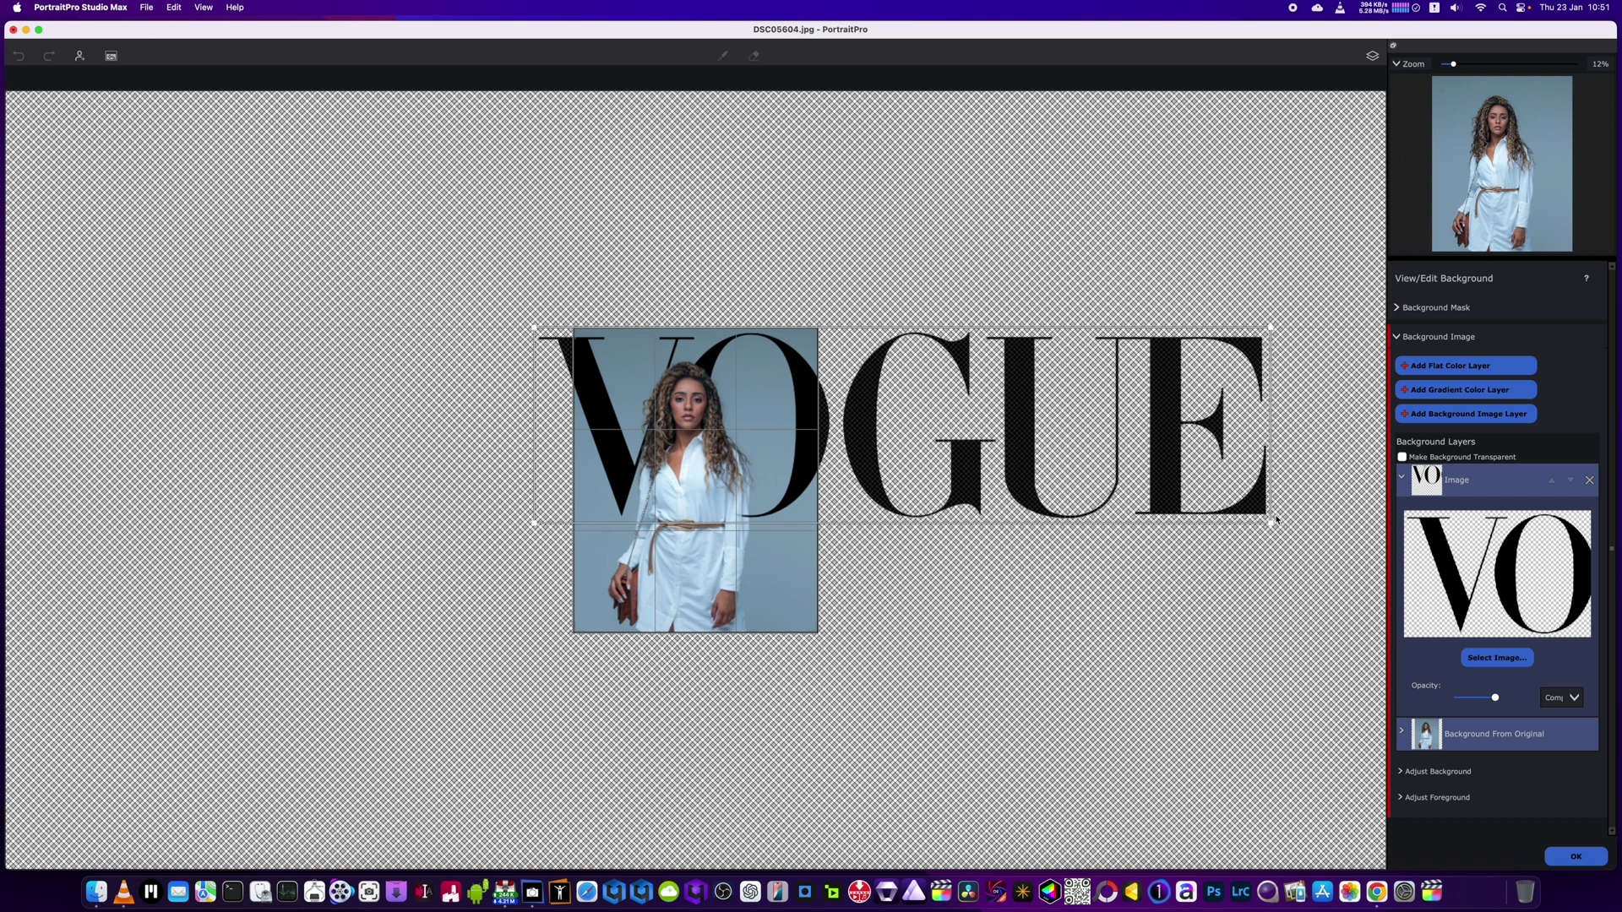
drag(1274, 522, 918, 430)
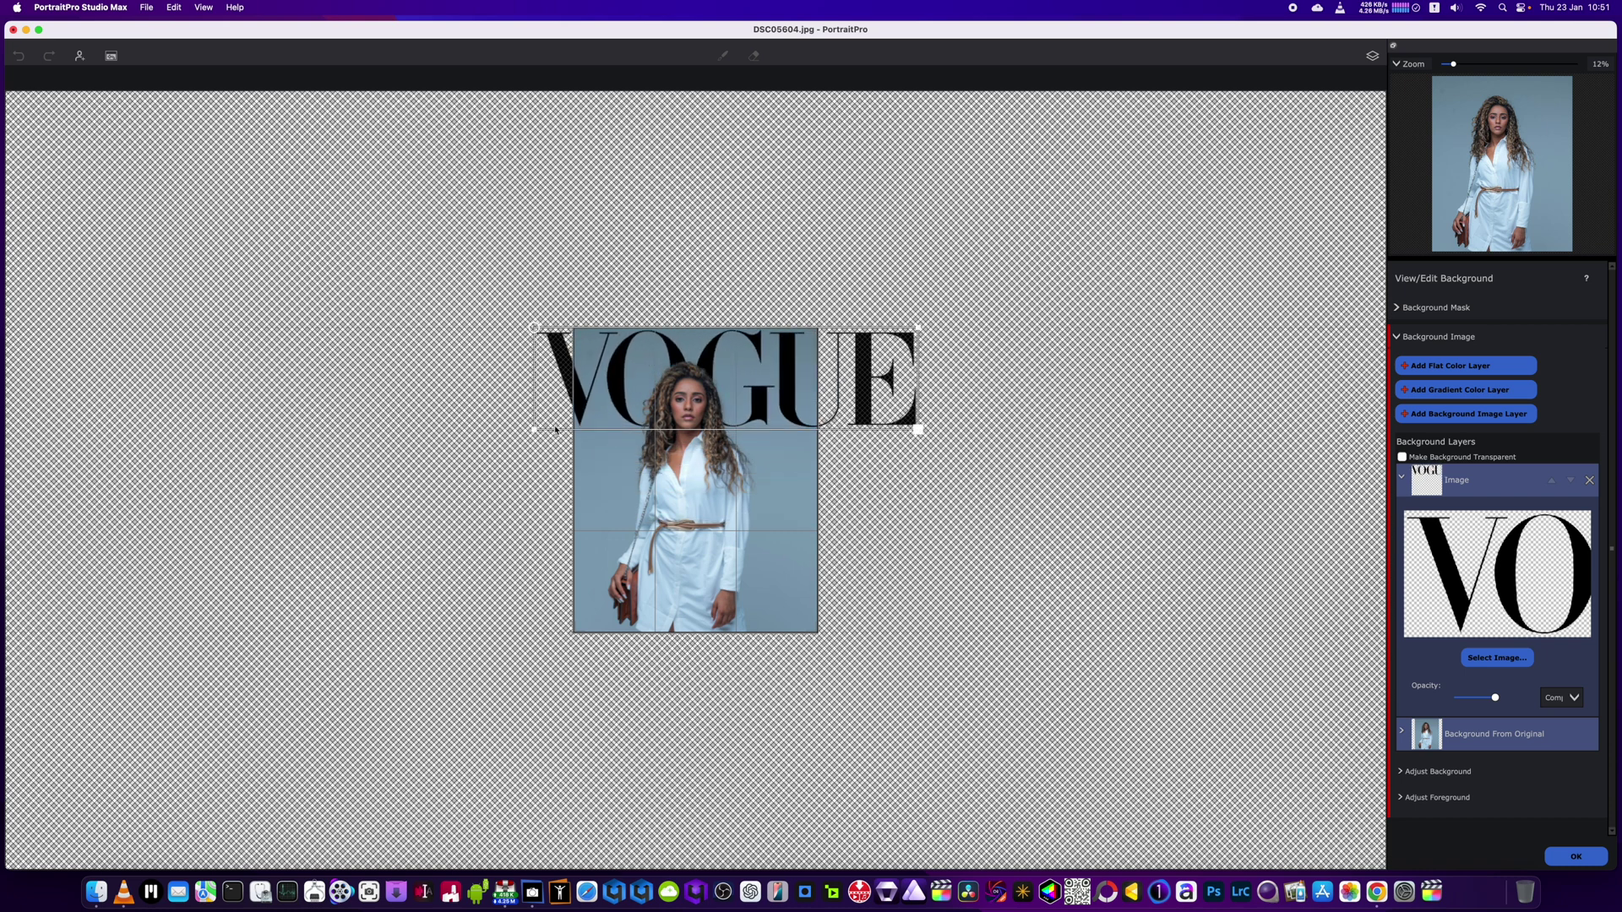
drag(555, 430, 537, 382)
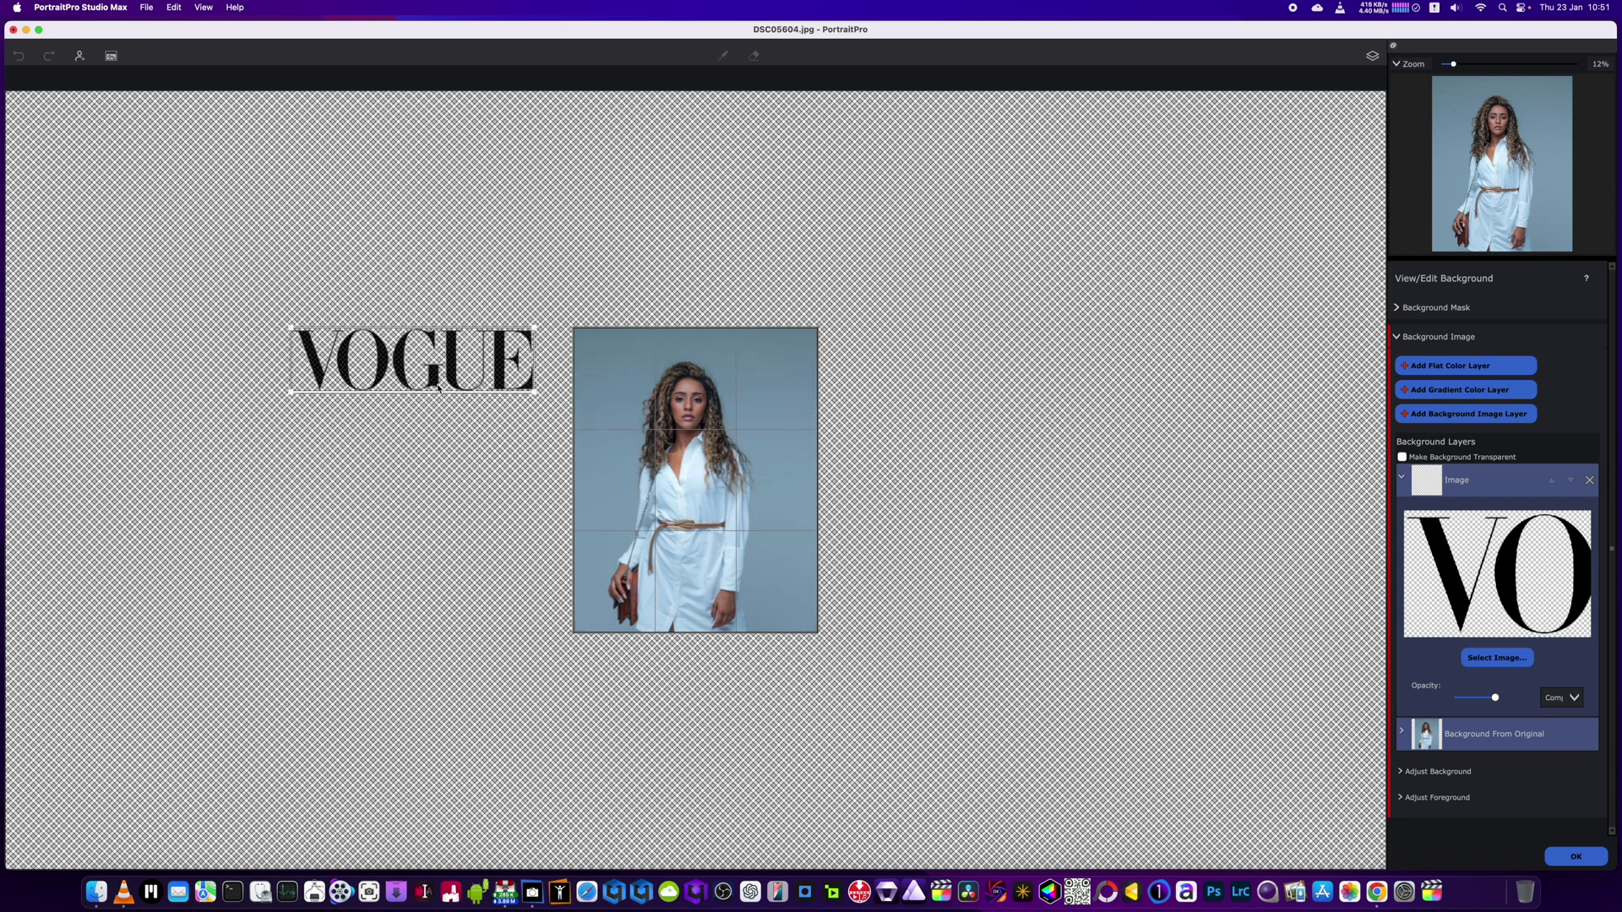
drag(438, 388, 718, 399)
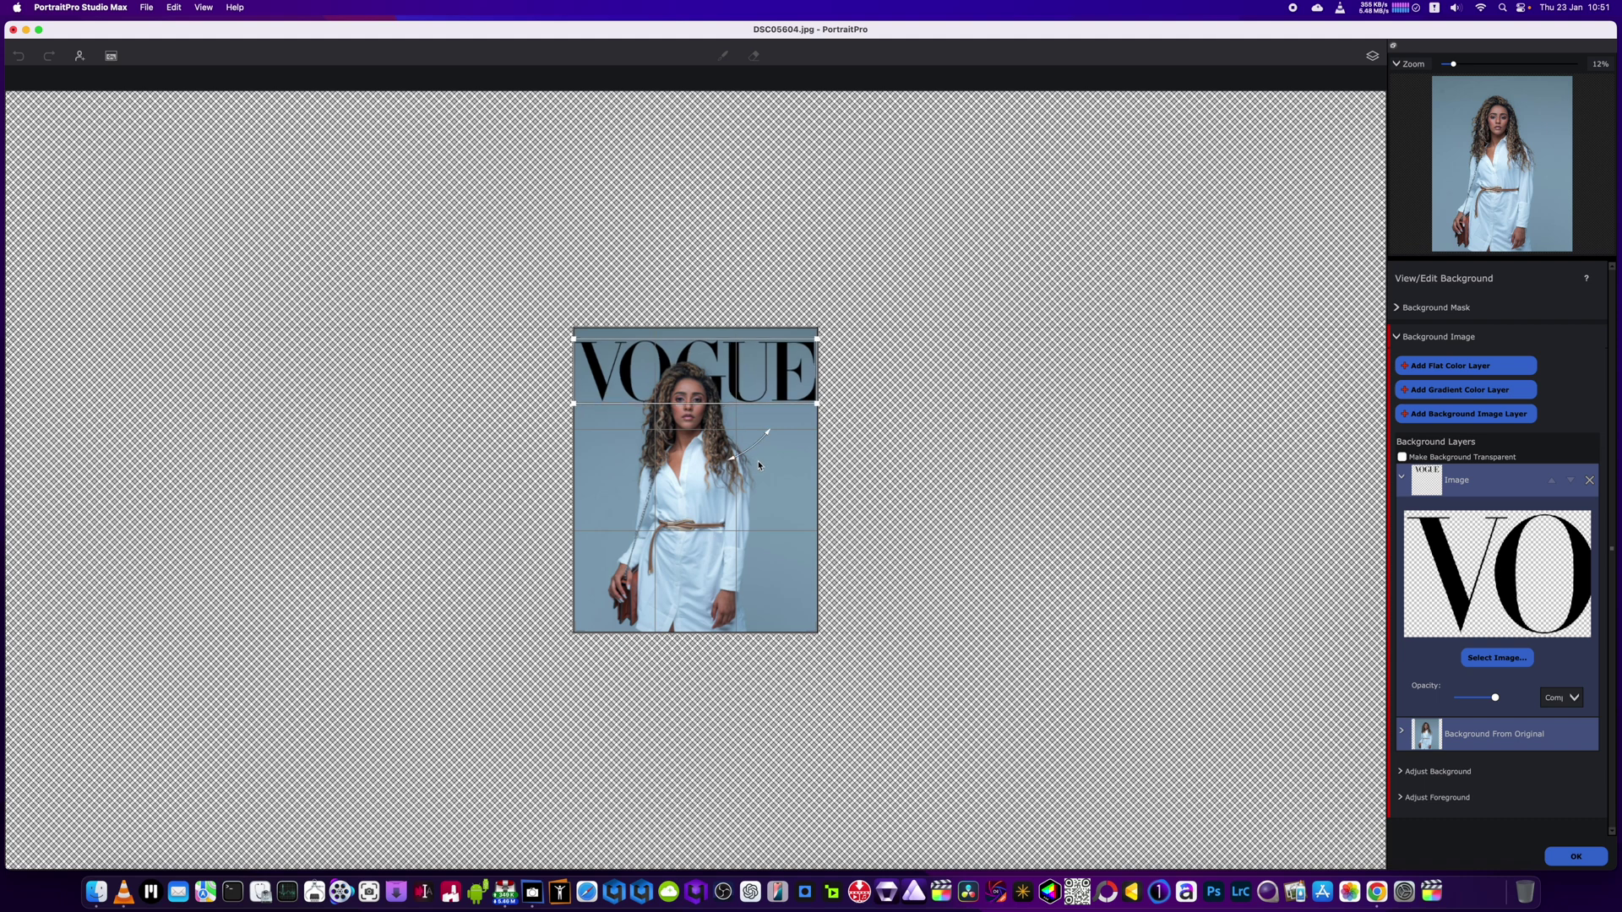
click(1577, 857)
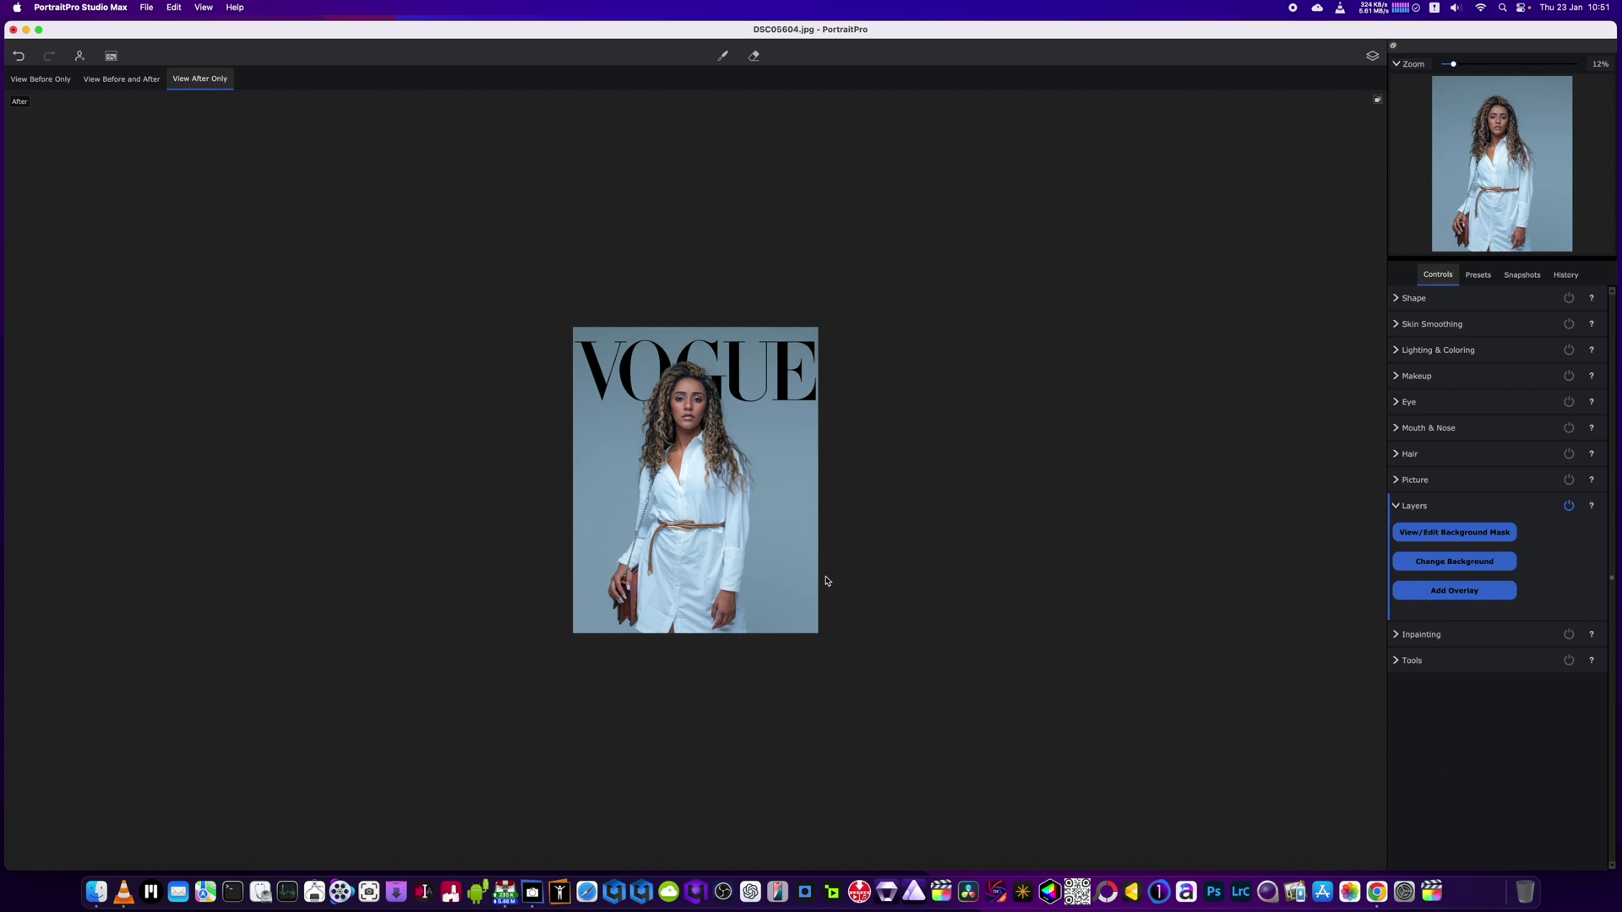
scroll(742, 569, up, 3)
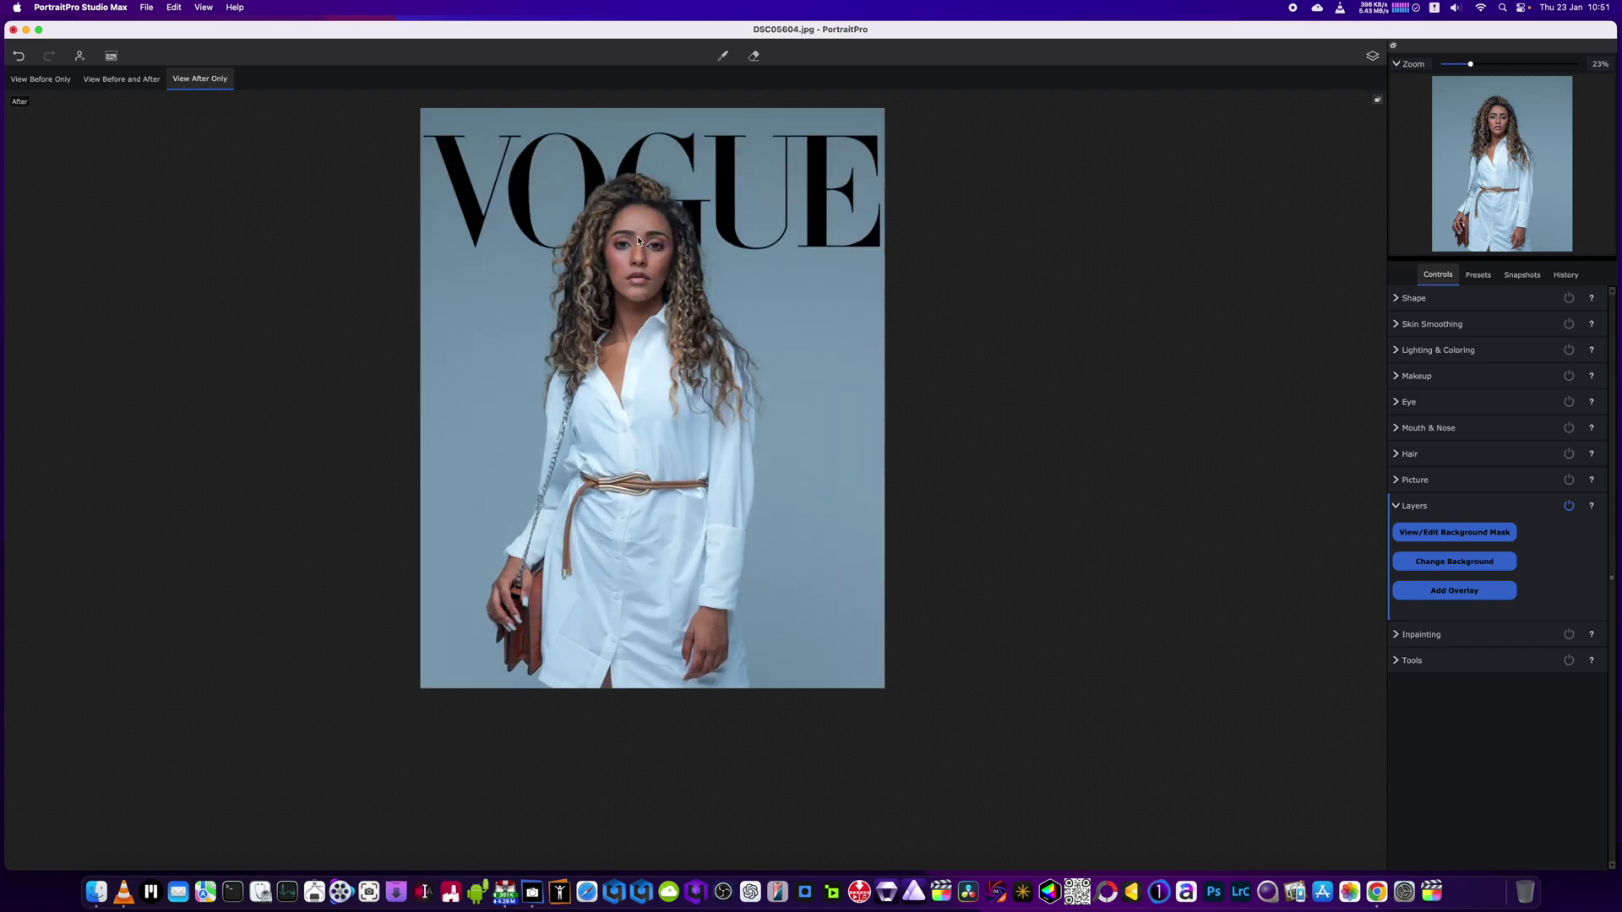
scroll(640, 245, up, 4)
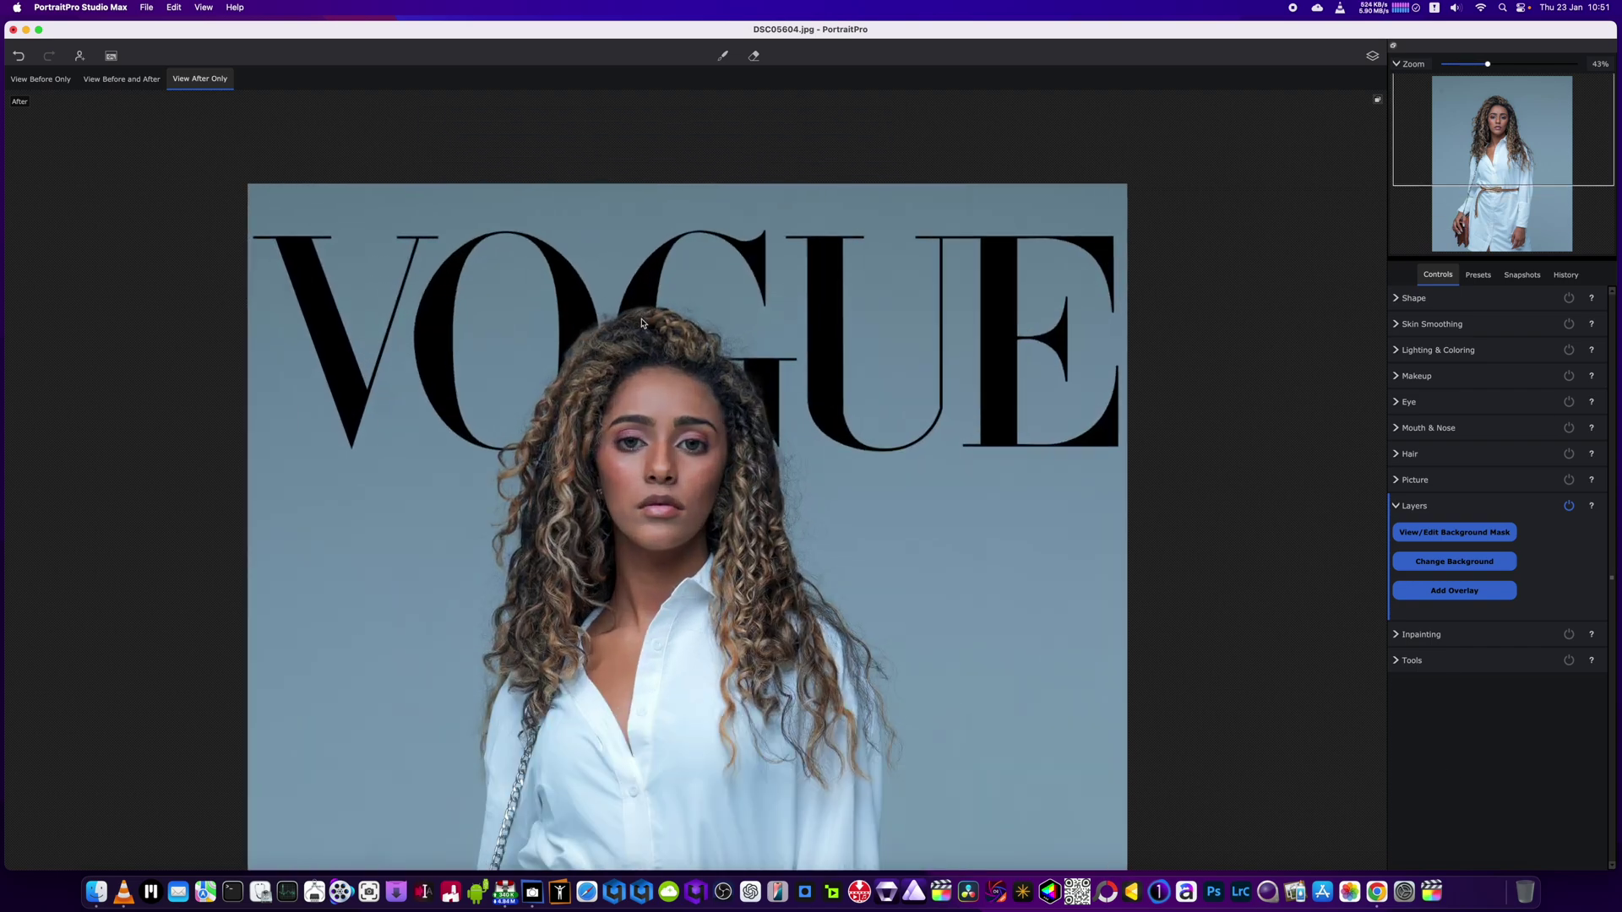
scroll(642, 323, down, 3)
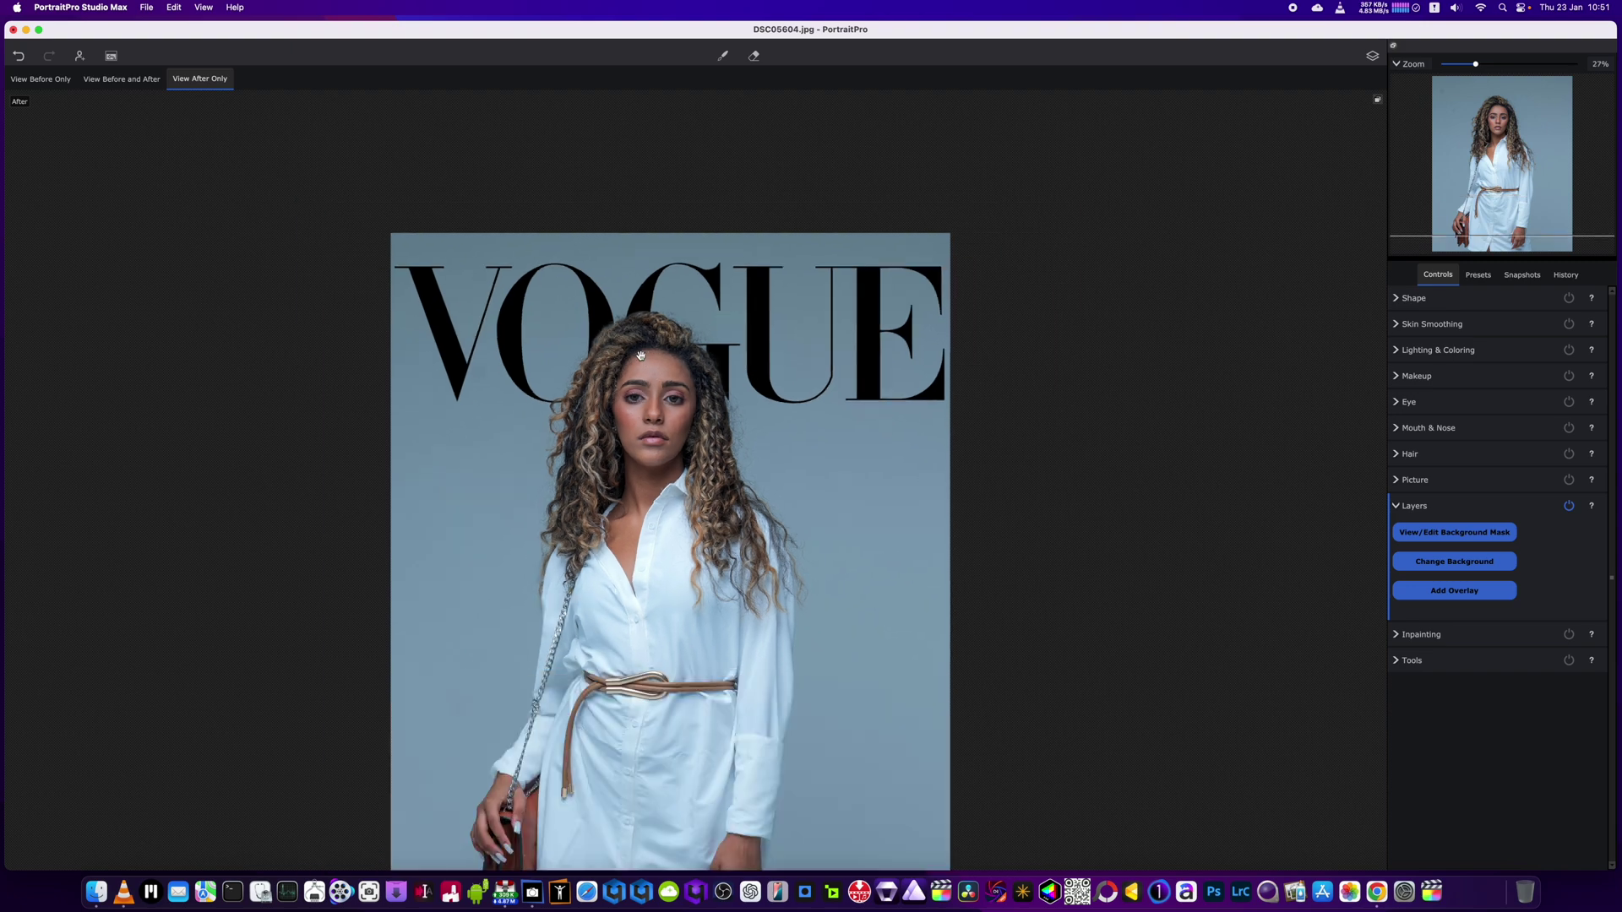
scroll(641, 392, up, 1)
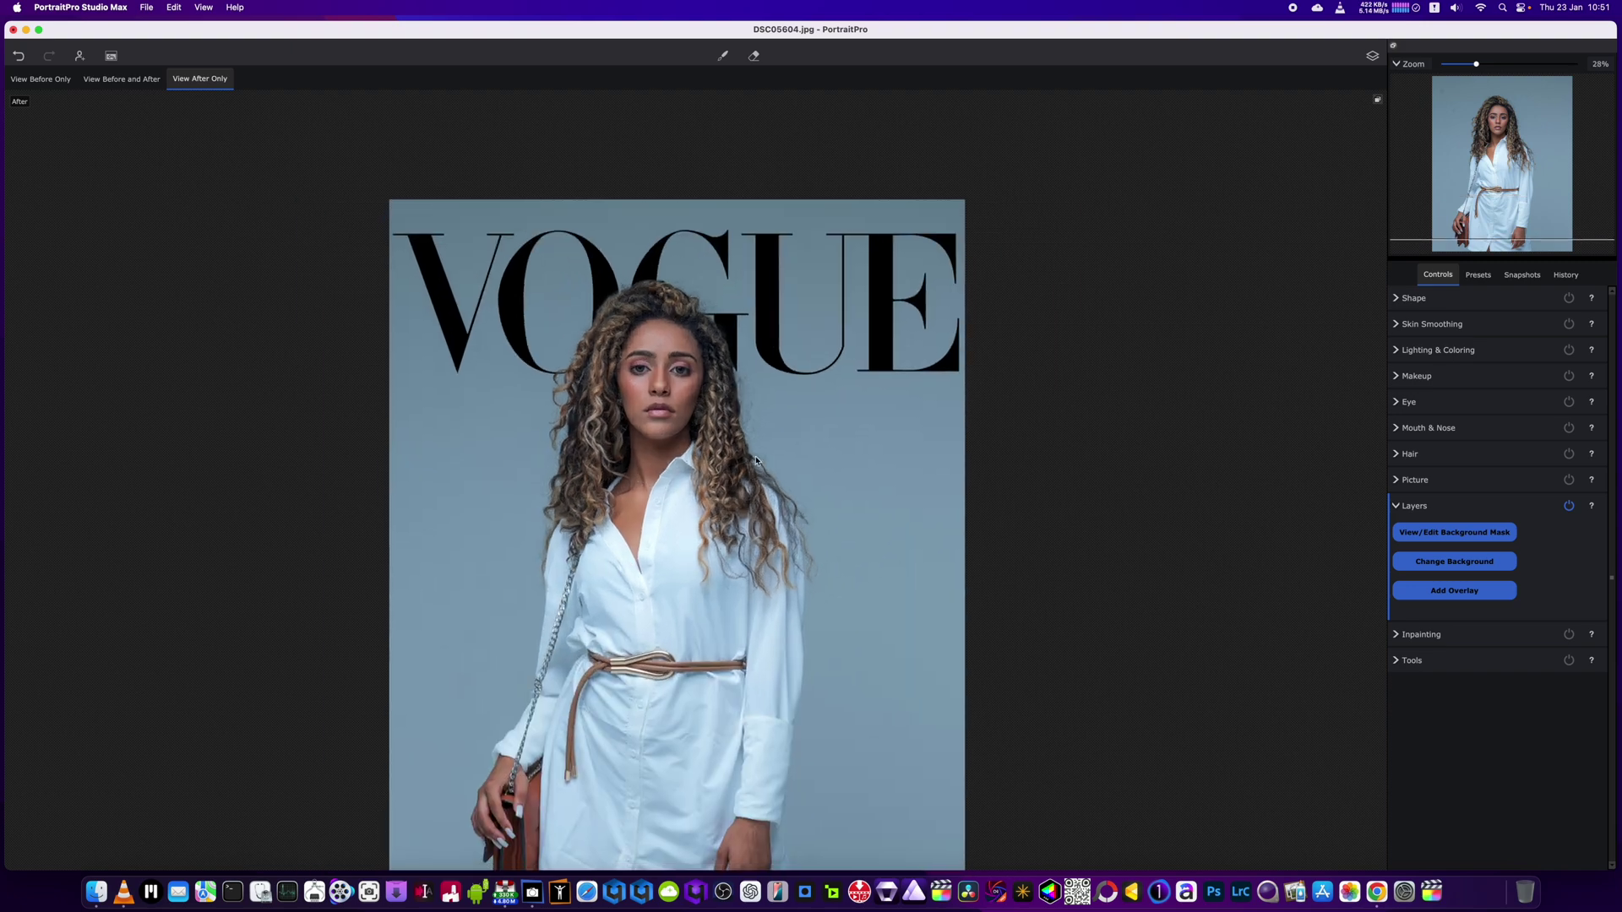
scroll(739, 408, right, 2)
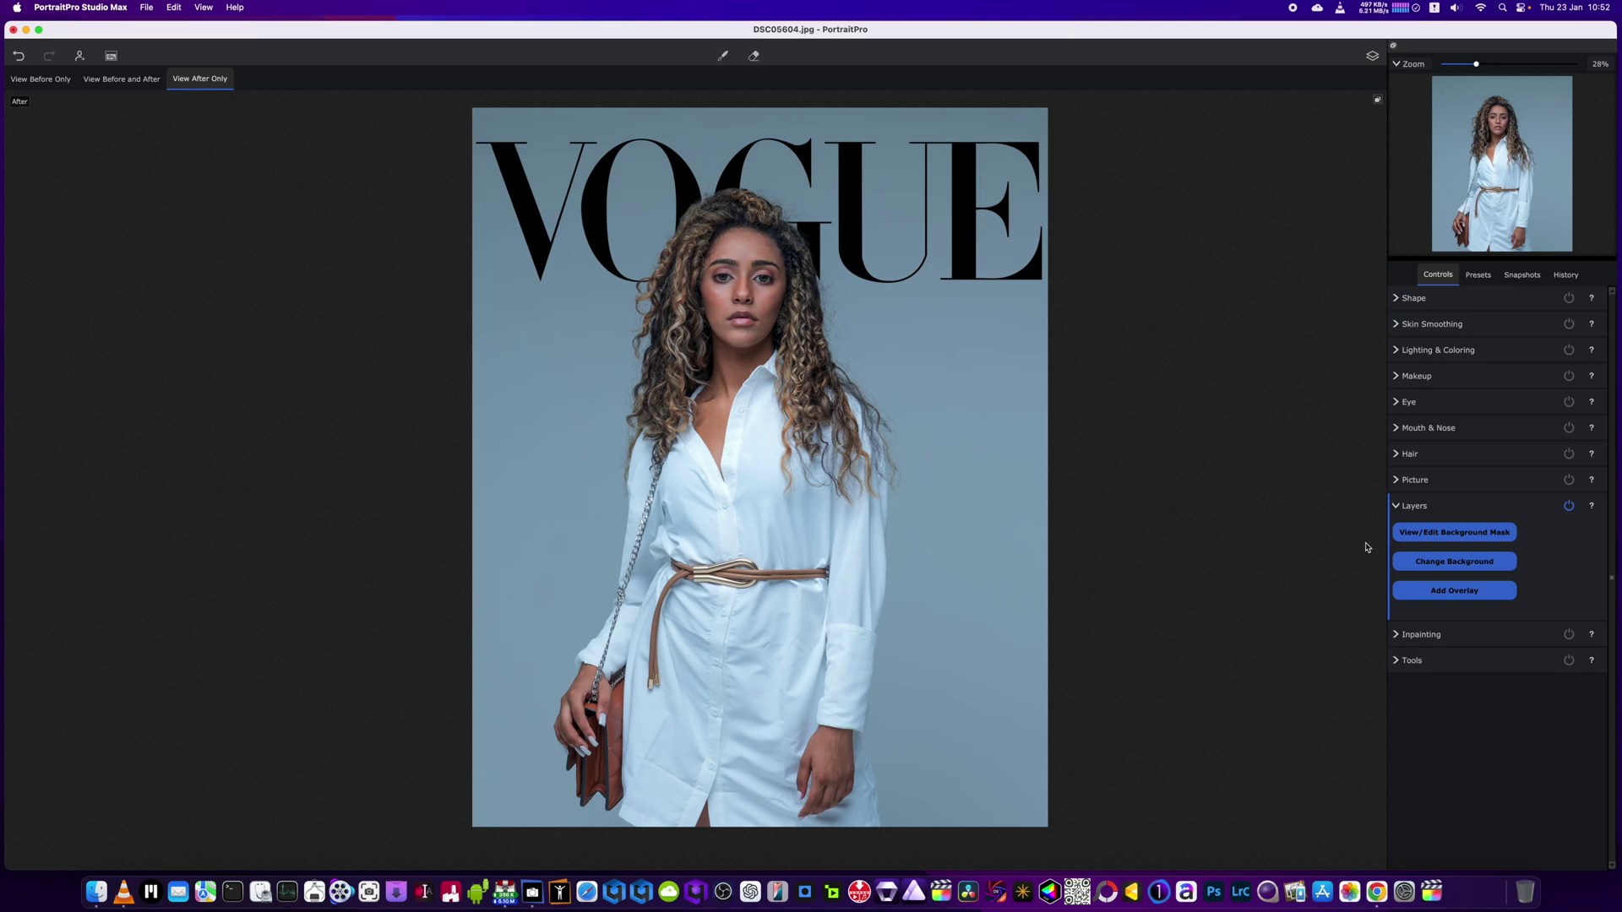
Step: Collapse Layers, open Picture > Vignette, and apply a black vignette at strength 36
click(1402, 505)
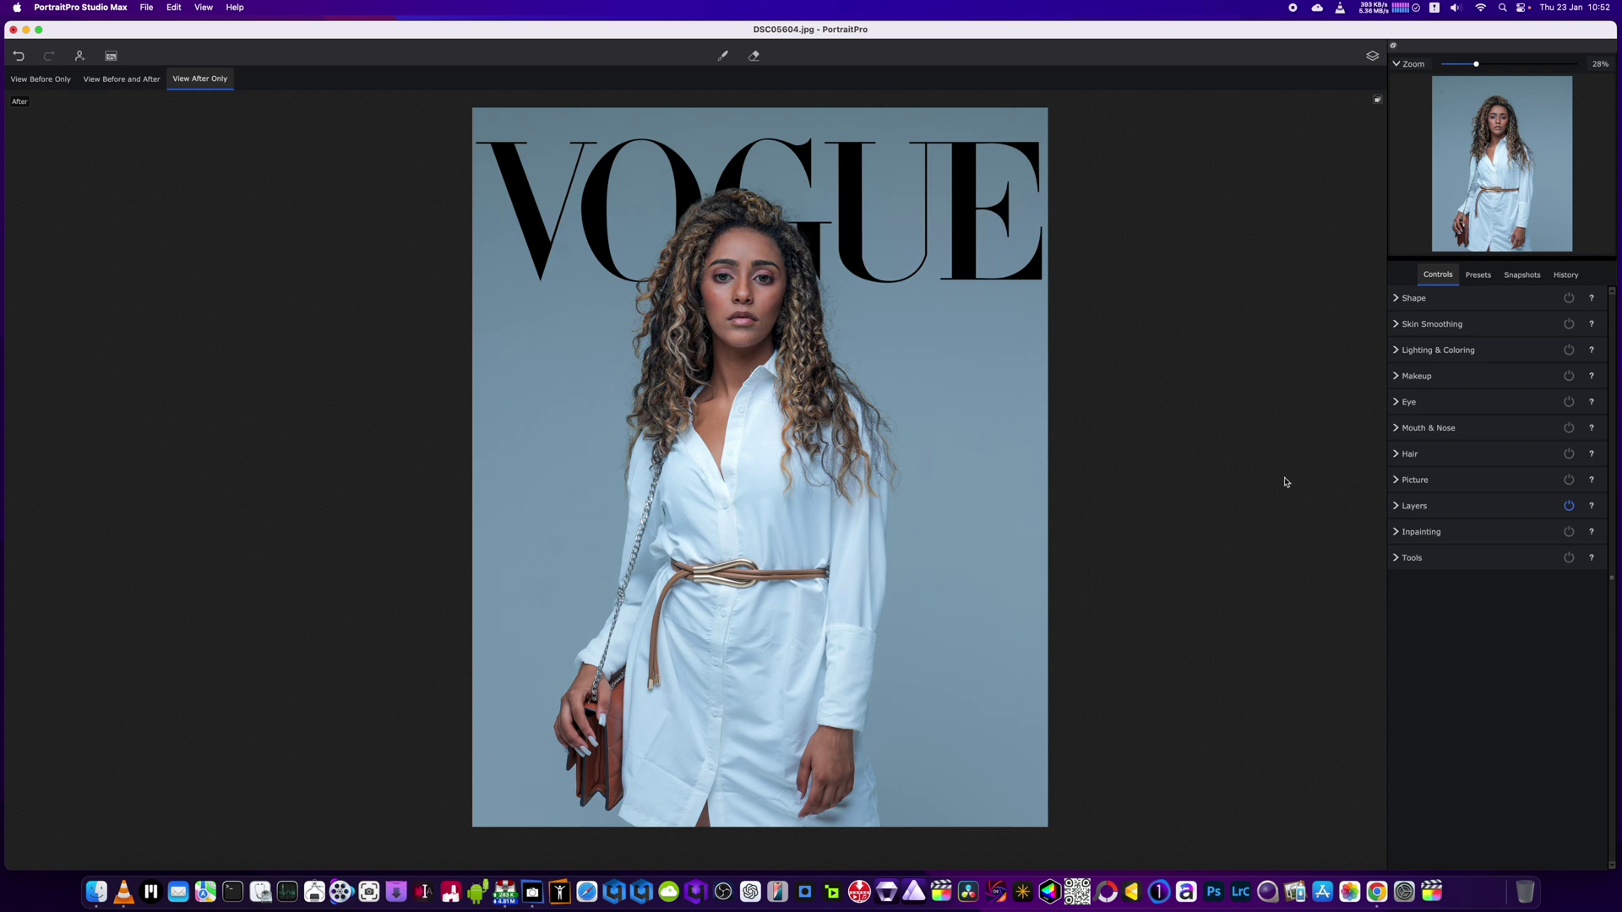
click(1400, 563)
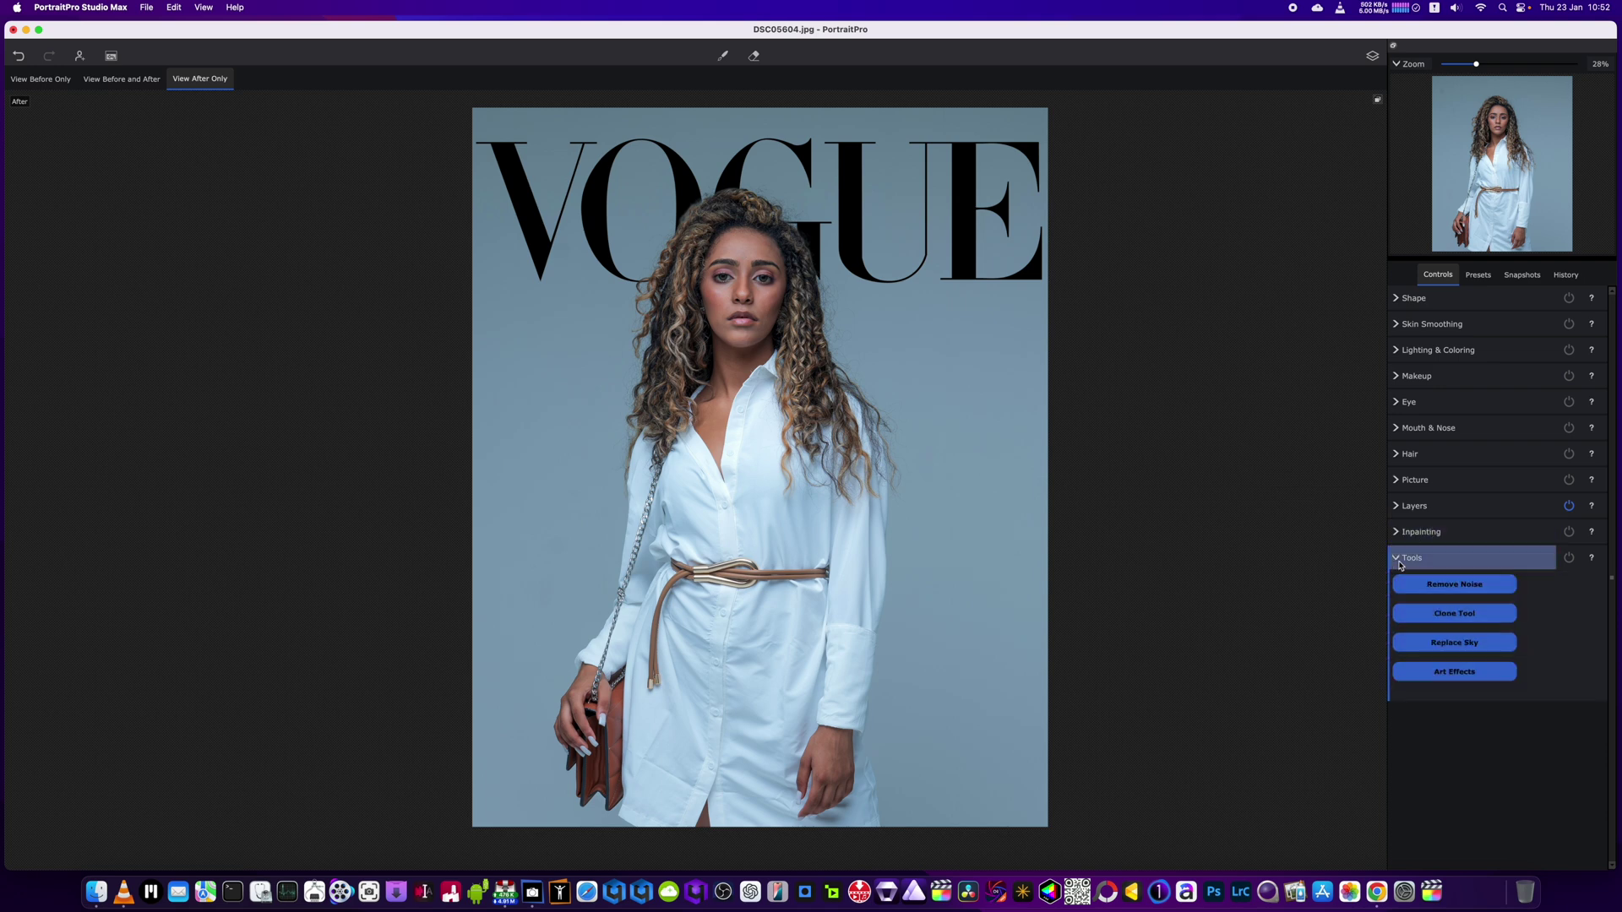
click(1400, 561)
click(1394, 484)
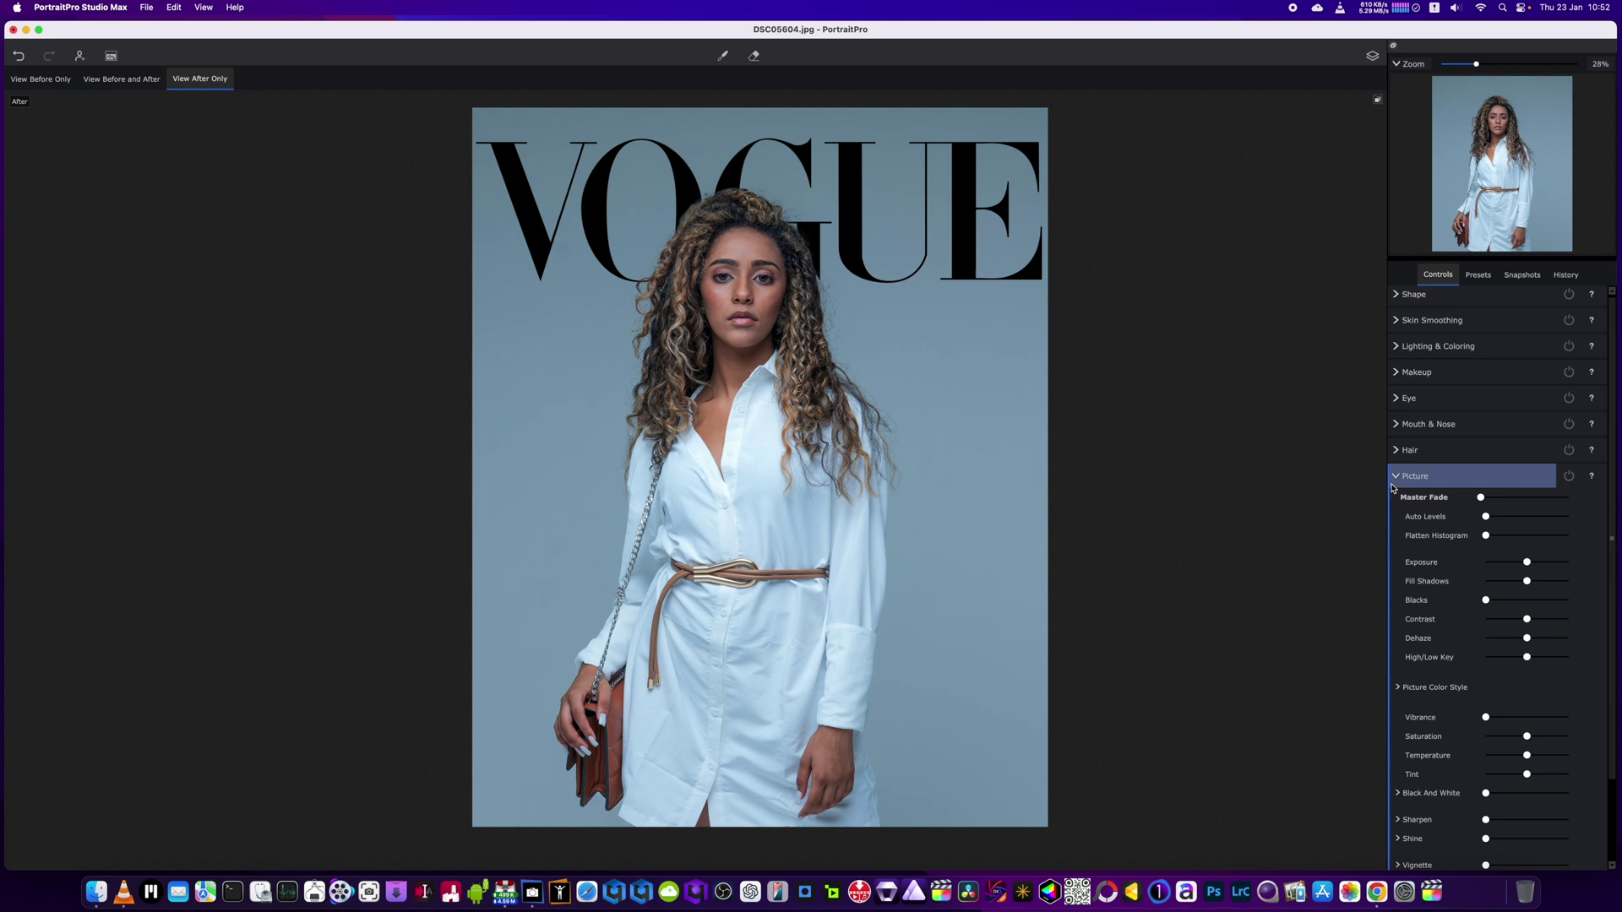
scroll(1436, 549, down, 3)
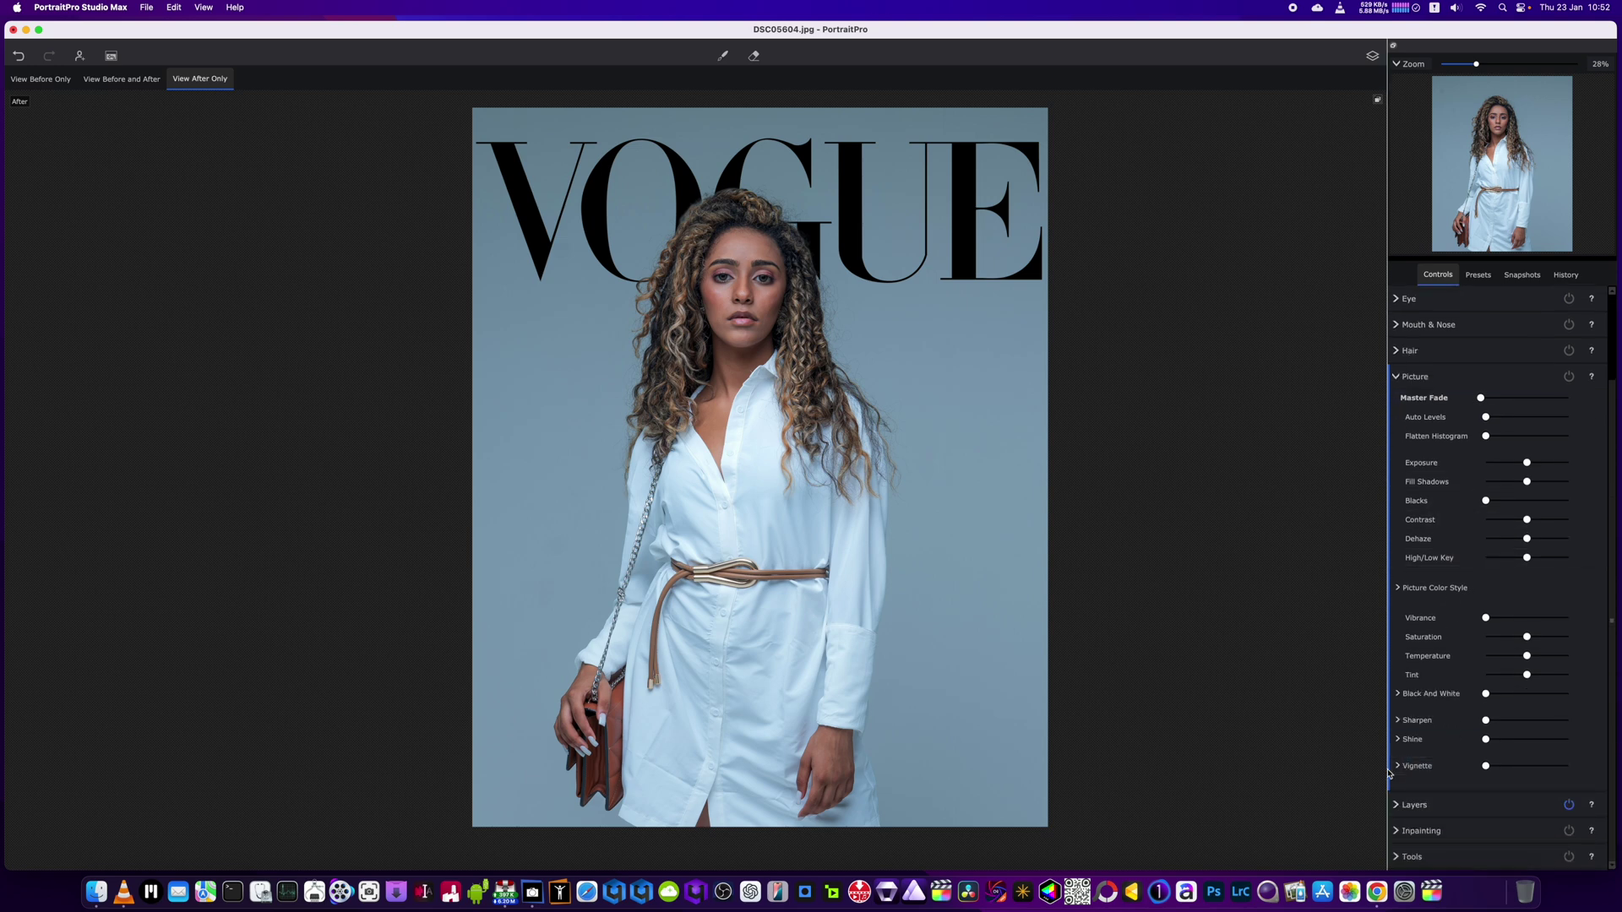
click(1403, 766)
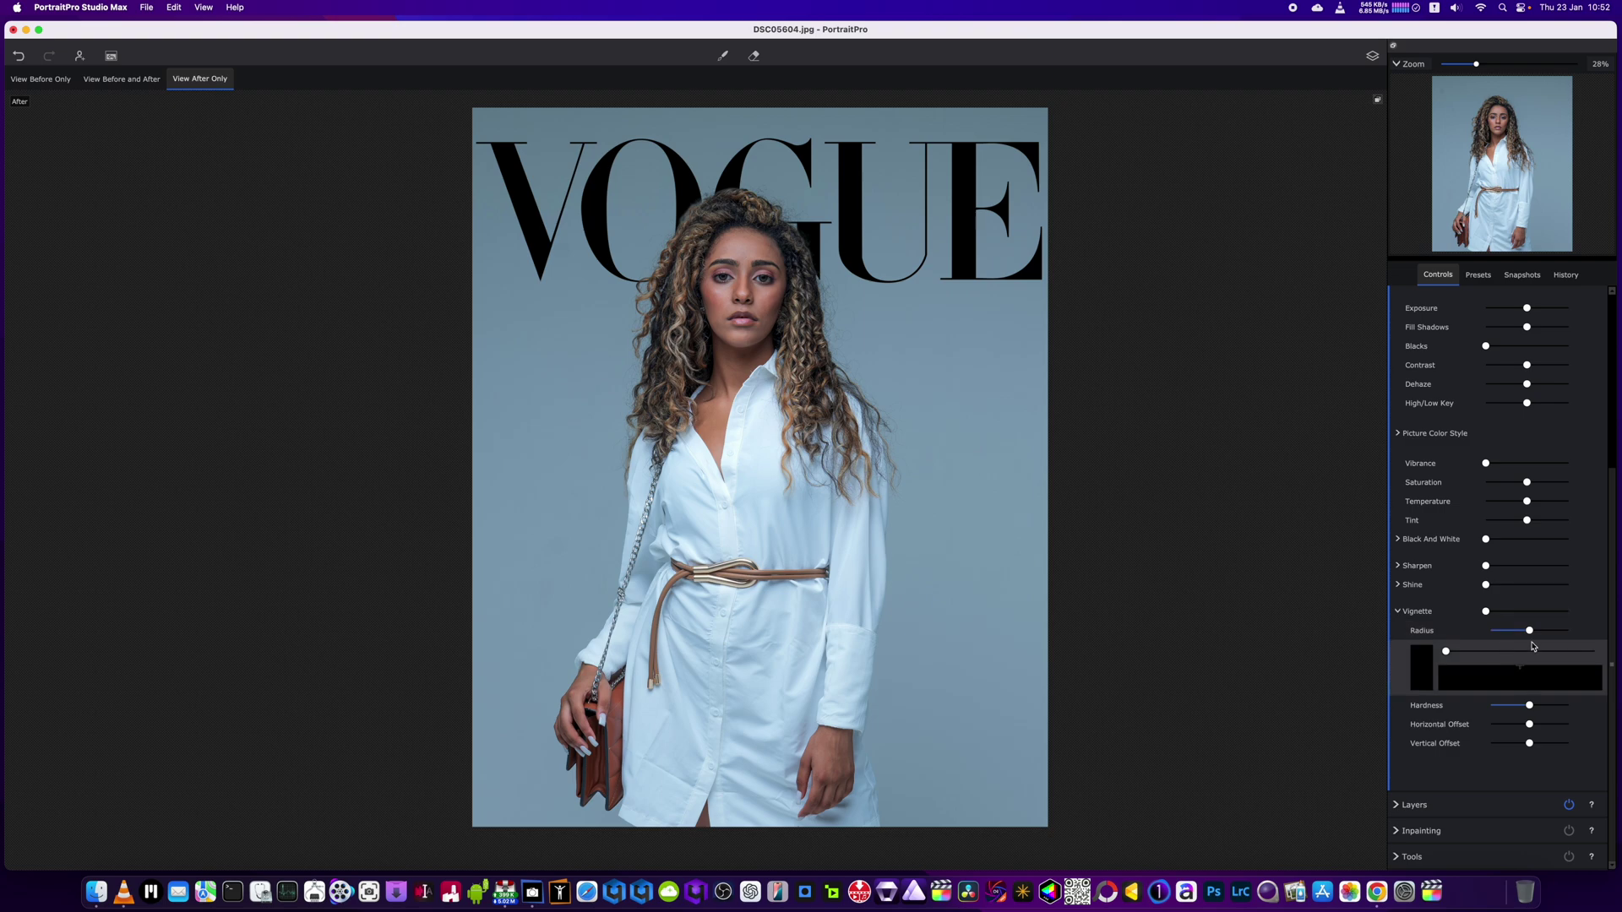
click(1532, 612)
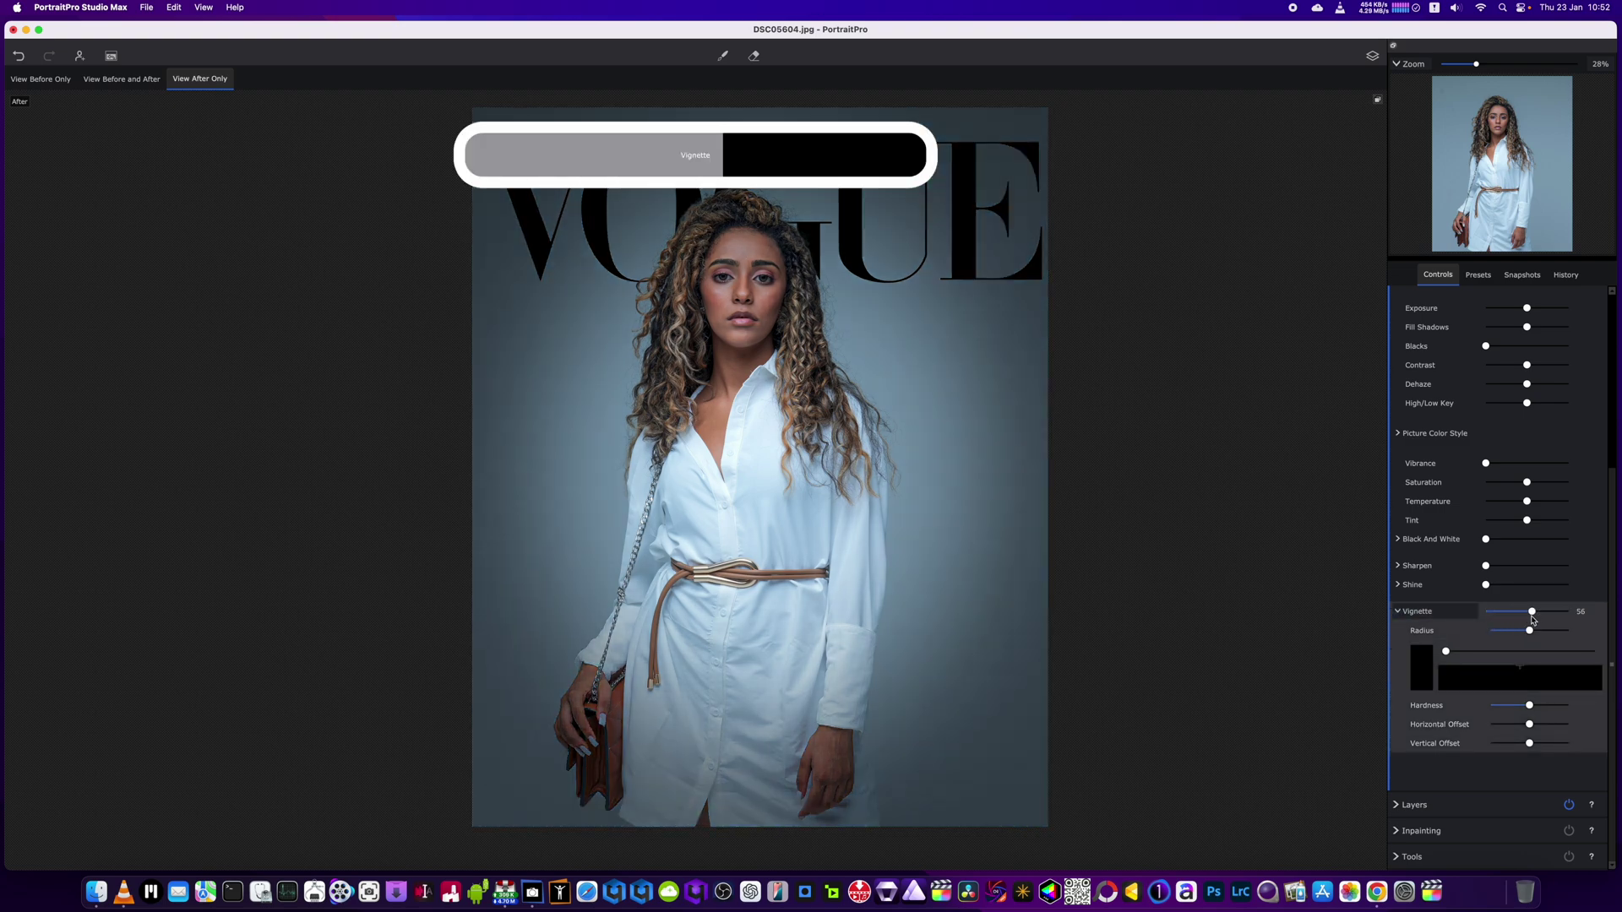
mouse_move(1533, 618)
mouse_down()
mouse_move(1567, 621)
mouse_move(1493, 621)
mouse_move(1557, 621)
mouse_move(1517, 625)
mouse_up()
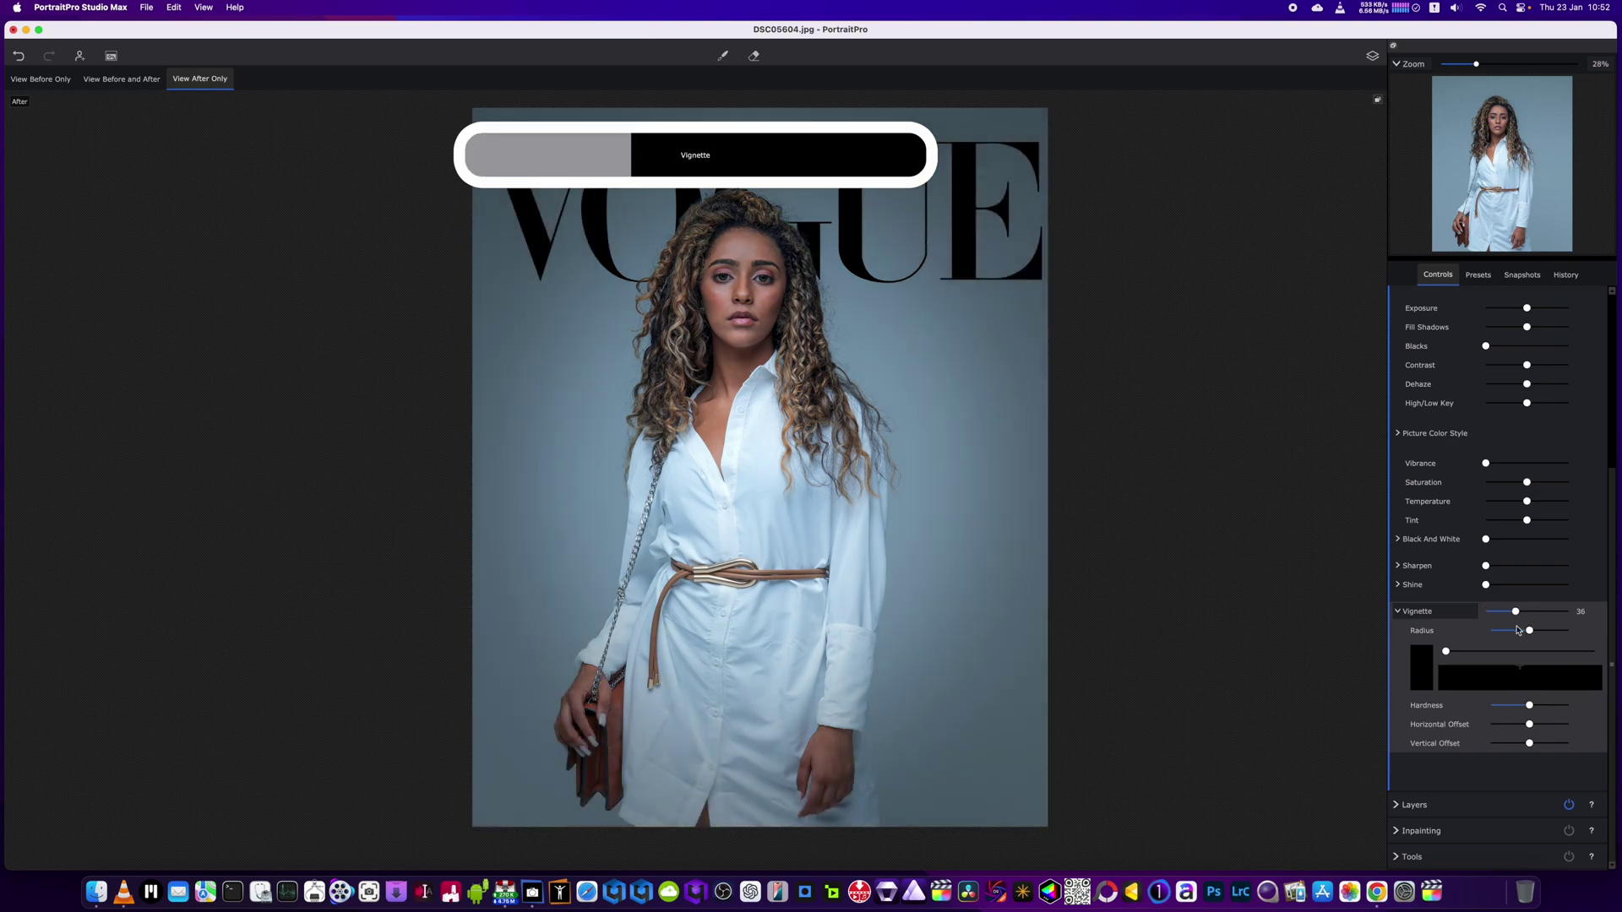
click(1423, 674)
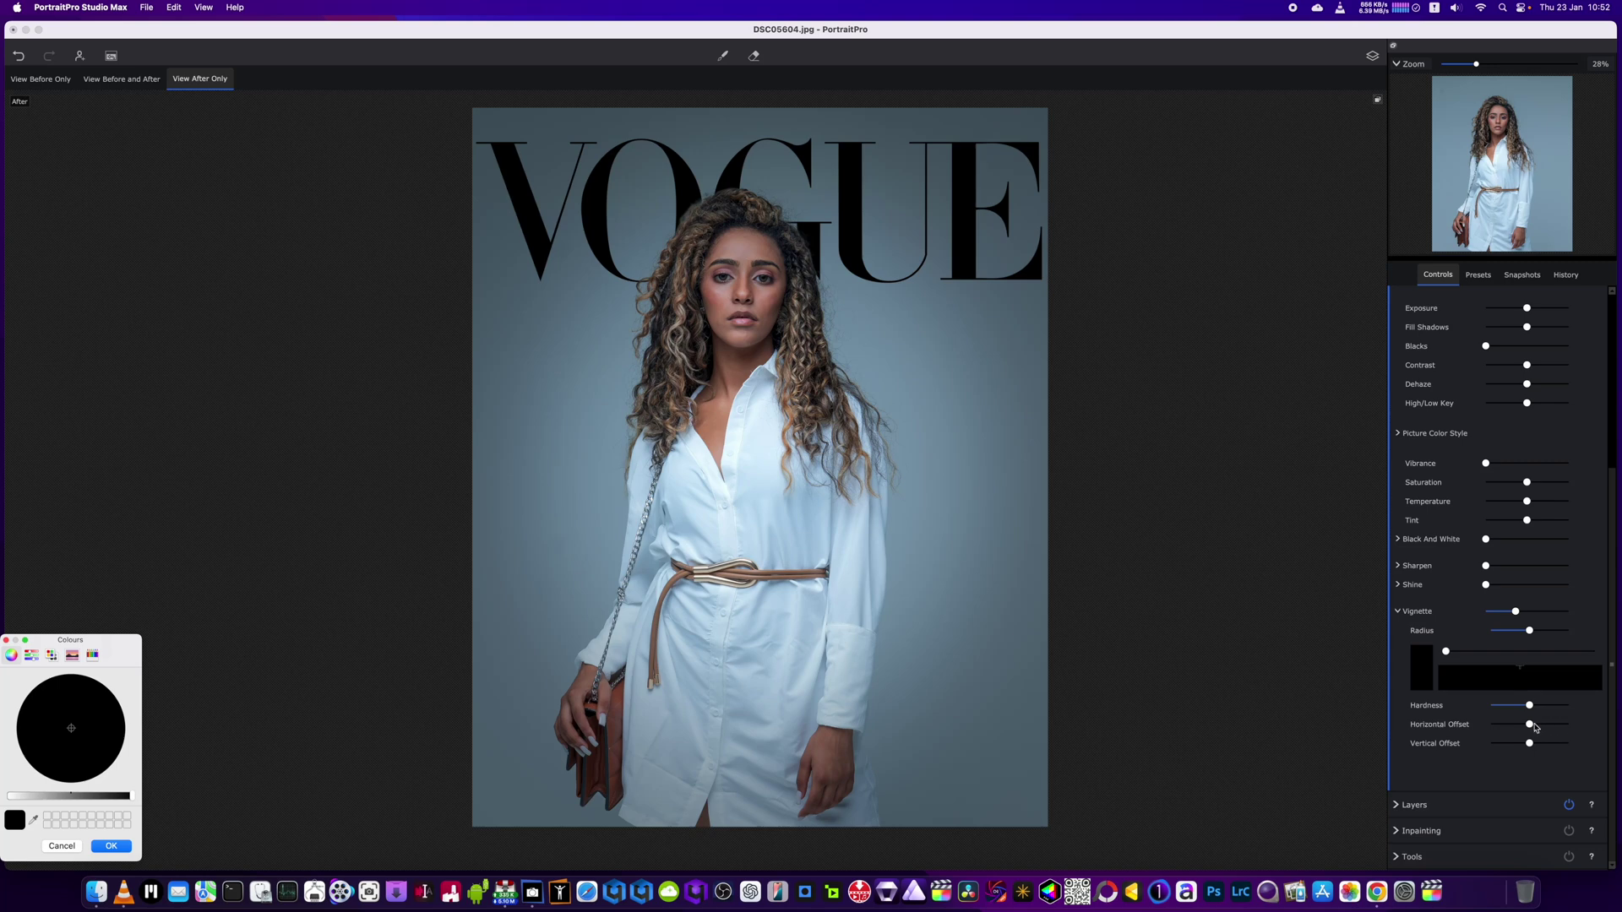
Step: Close the colour picker unchanged and raise the vignette Vertical Offset from 18 to 21
click(64, 846)
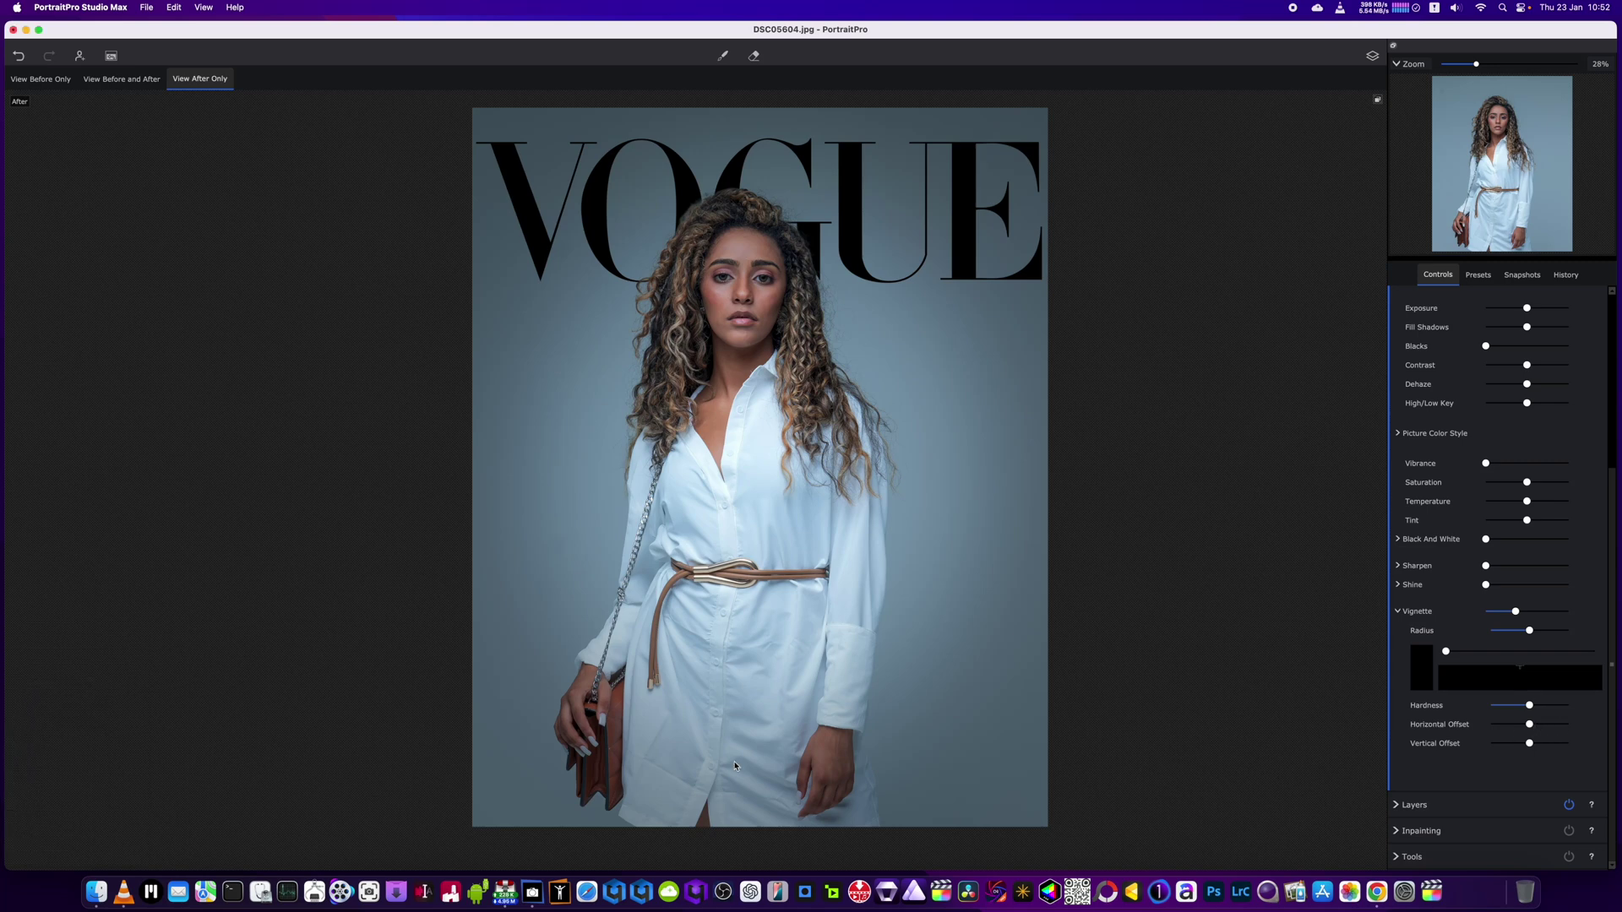
scroll(1530, 732, up, 4)
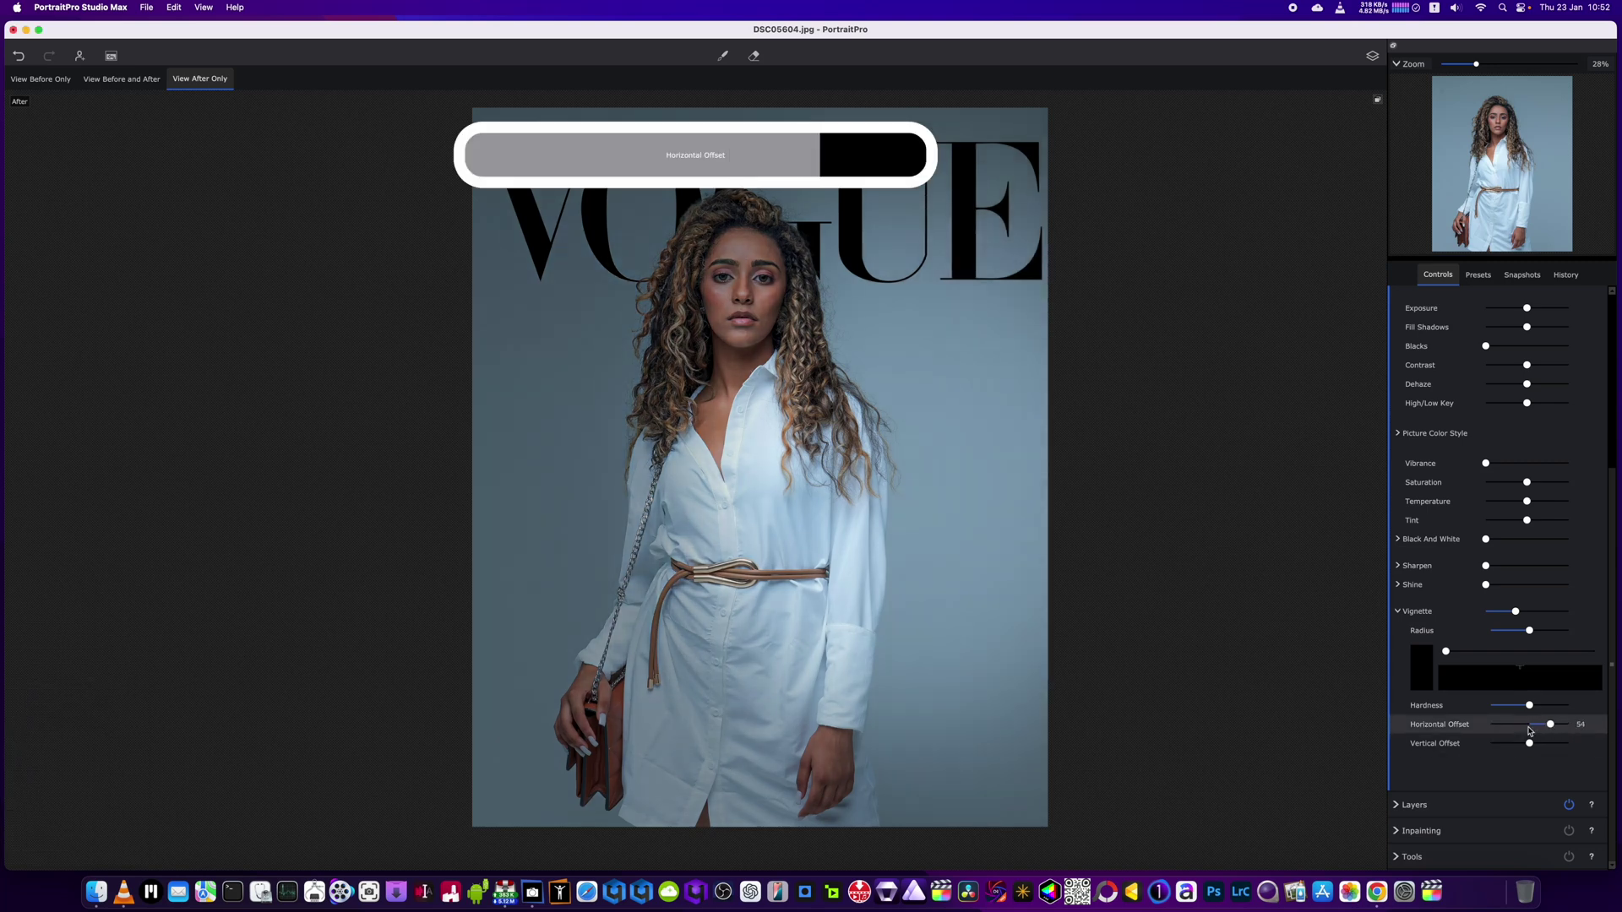
scroll(1530, 732, down, 4)
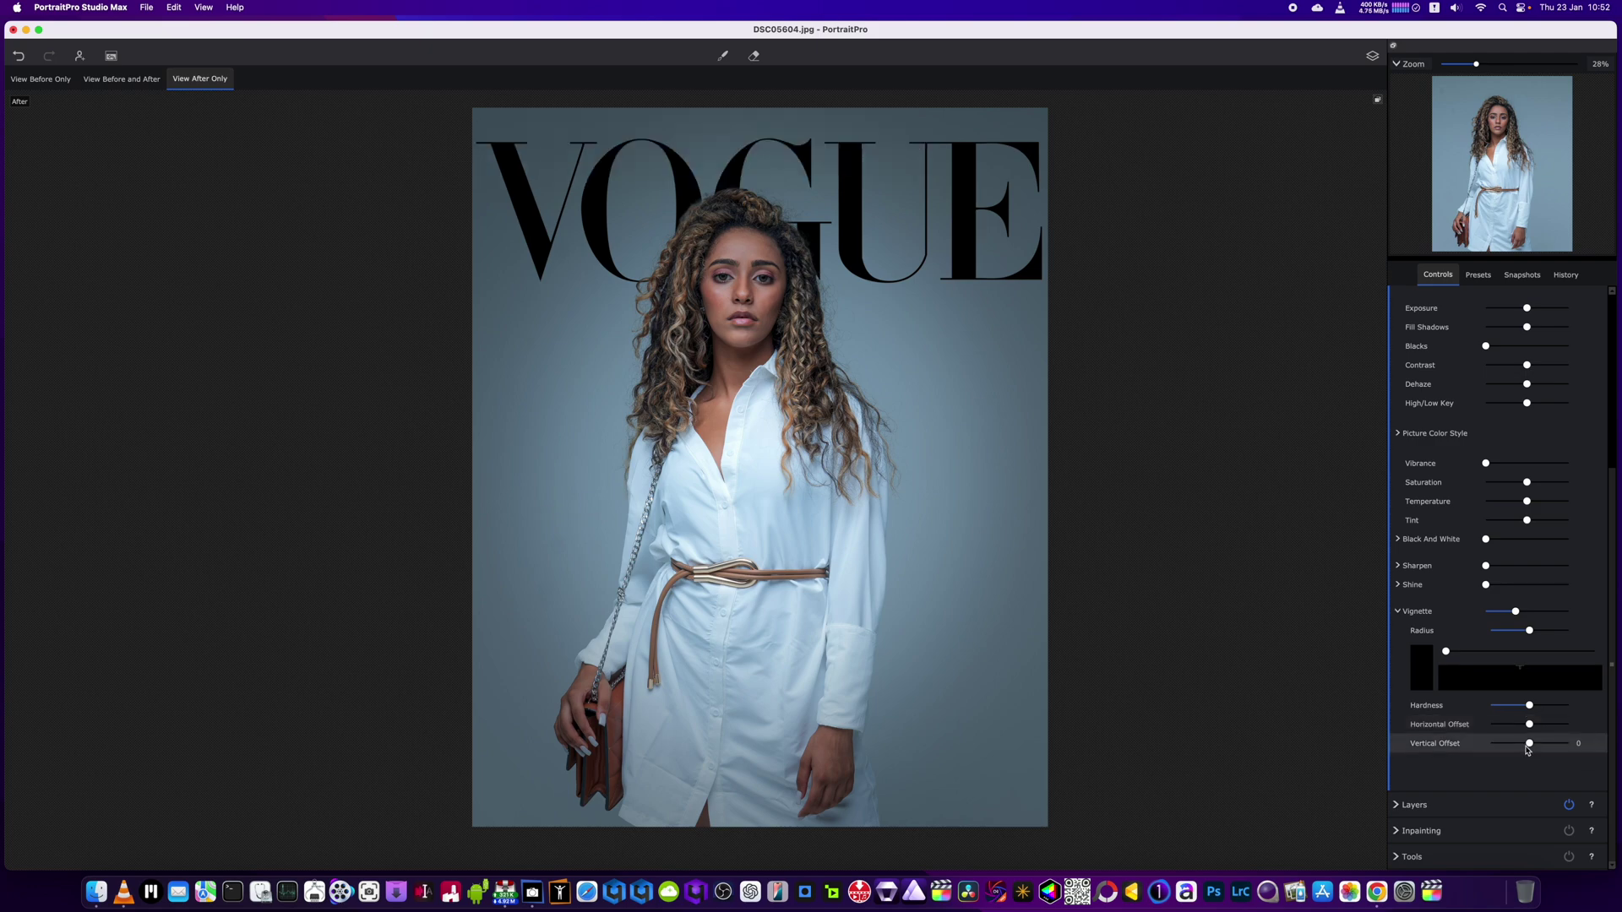
drag(1527, 750, 1539, 749)
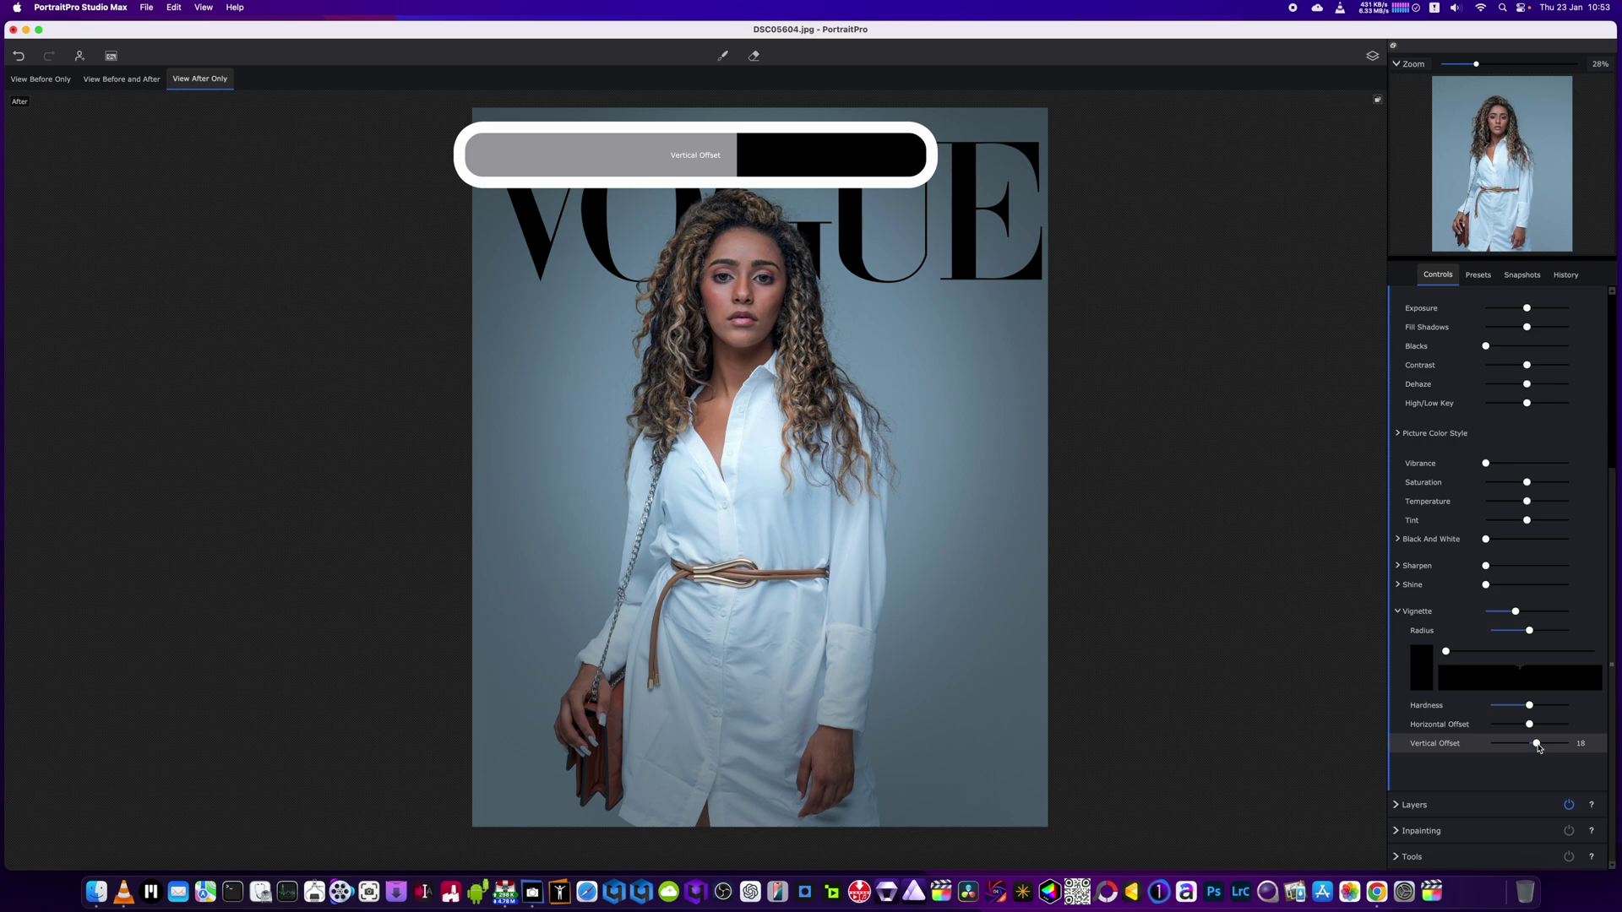
drag(1539, 749, 1539, 749)
scroll(846, 618, down, 2)
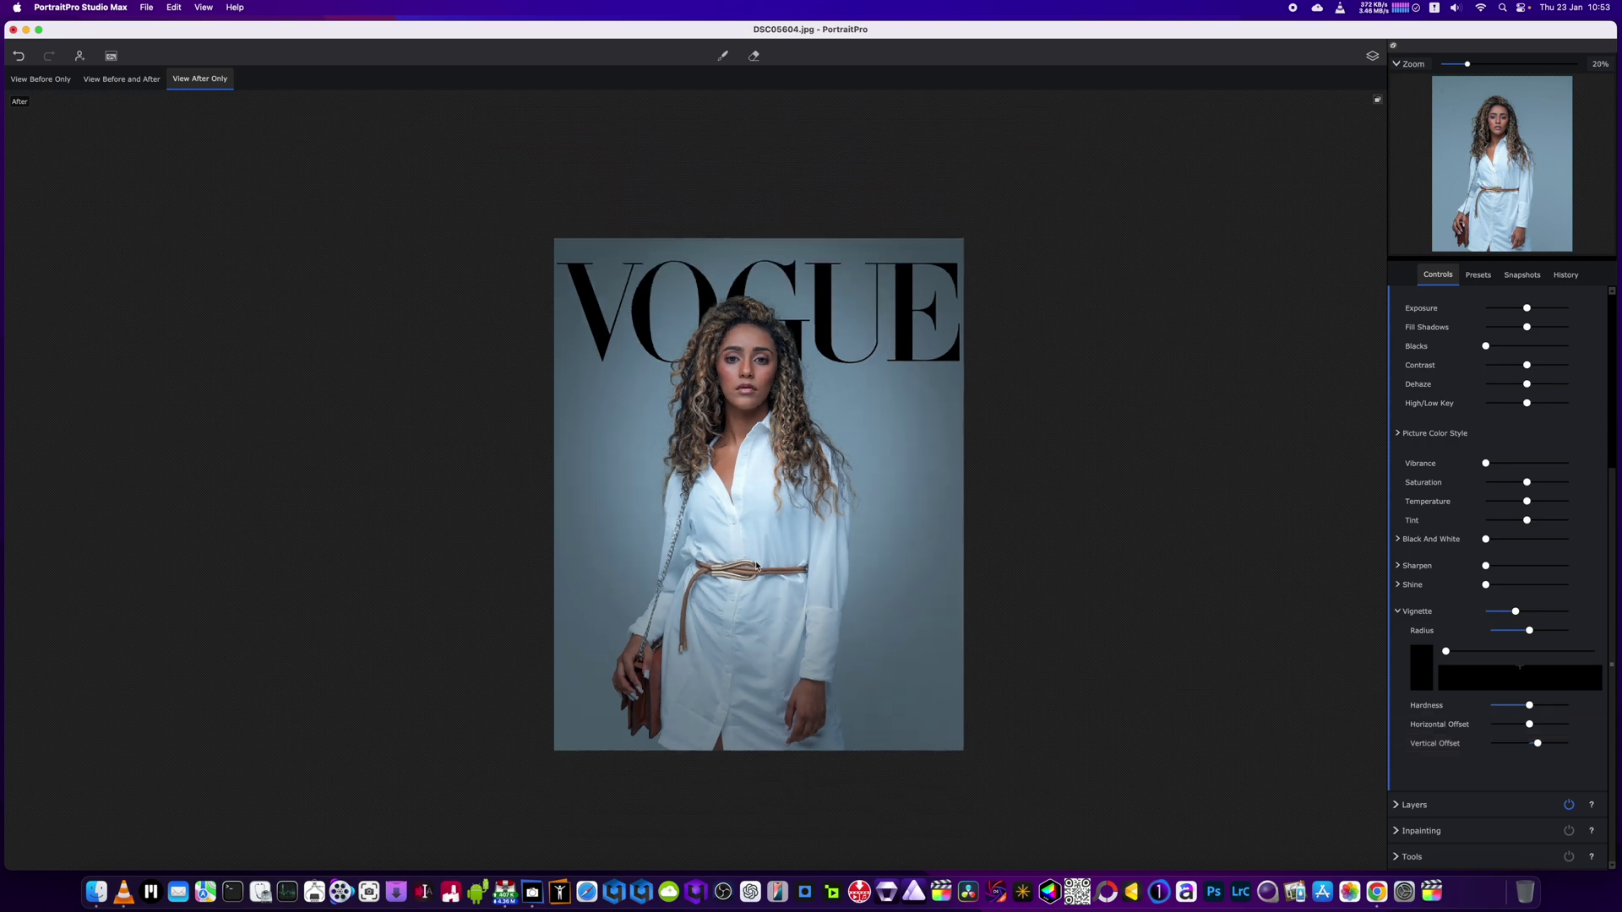
scroll(803, 591, up, 3)
scroll(756, 562, down, 2)
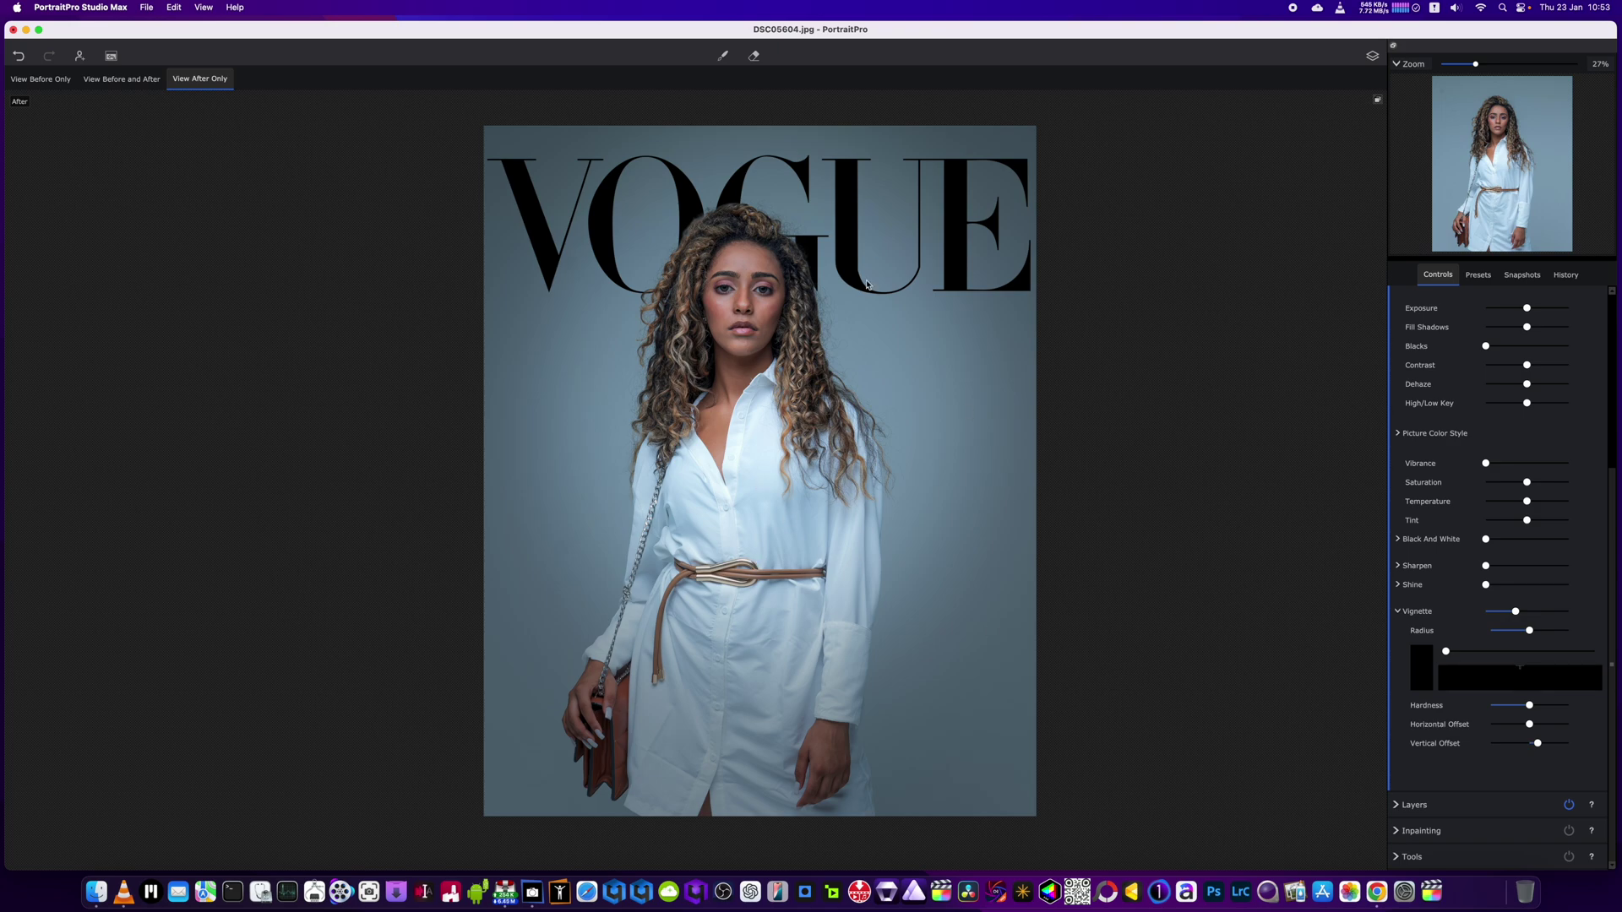
scroll(1038, 454, down, 2)
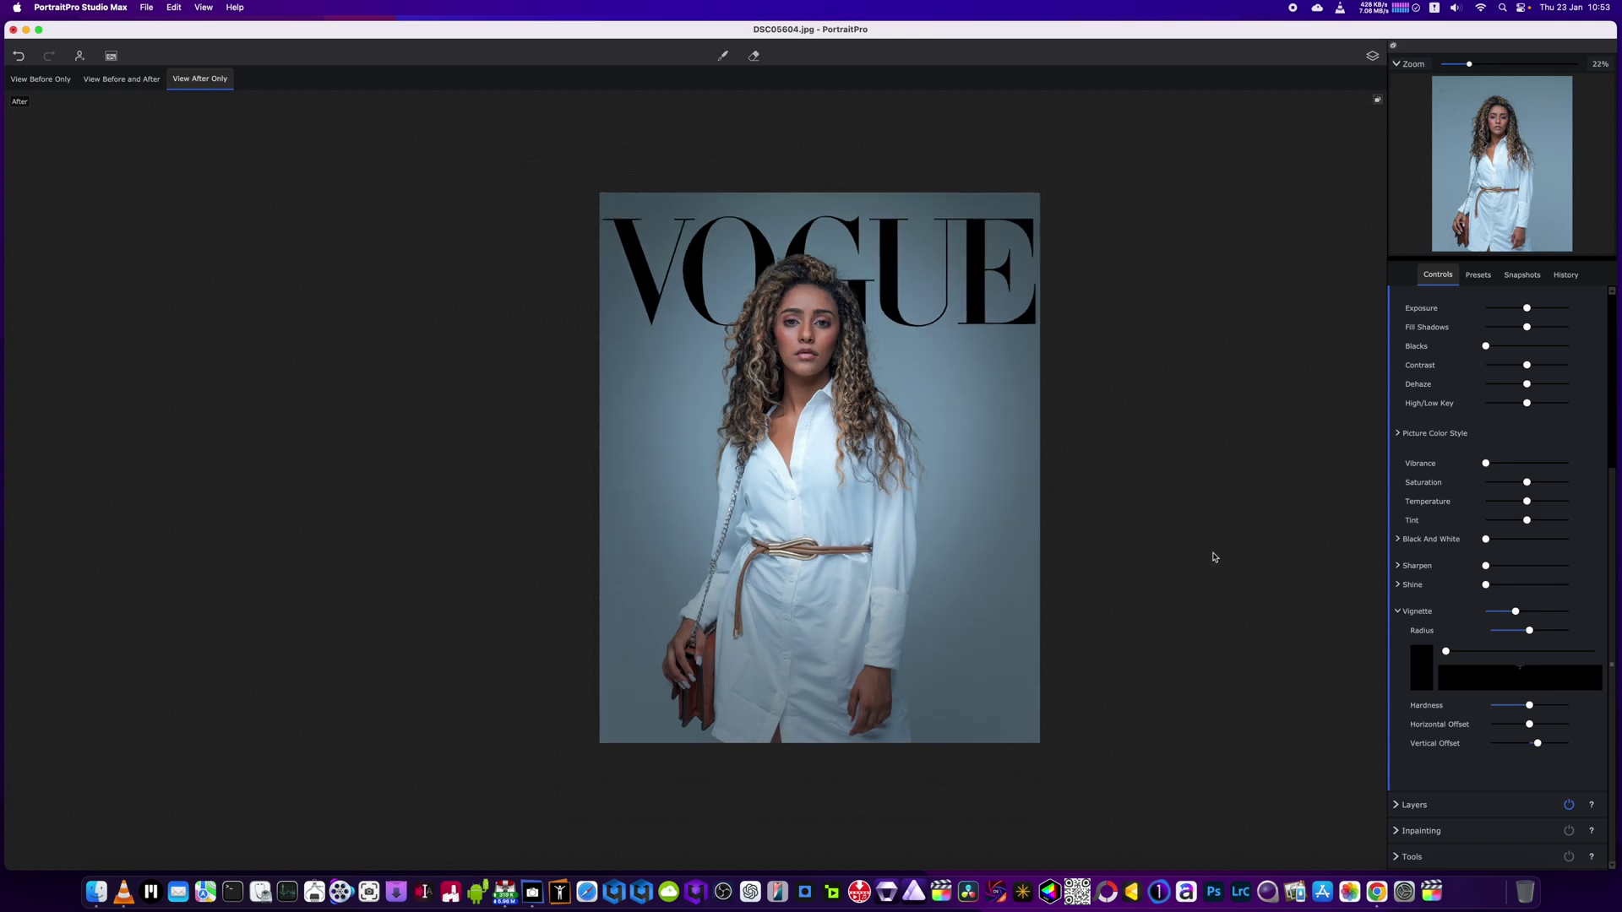
Step: Hide the VOGUE masthead layer and power off the Picture adjustments, removing the vignette
click(1569, 806)
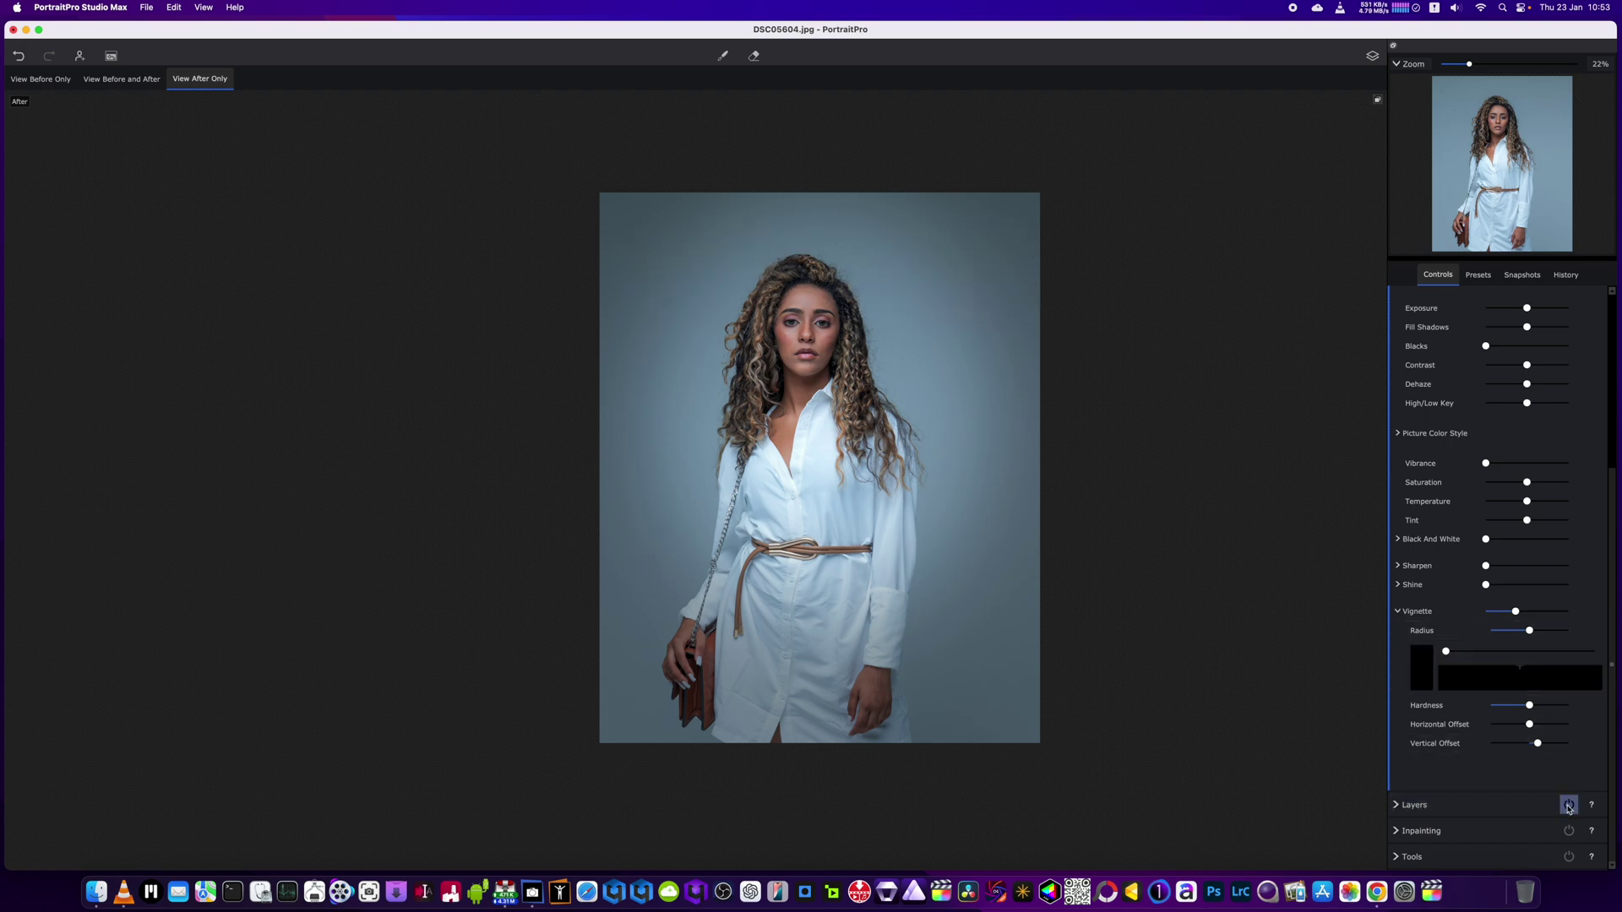
scroll(1552, 473, up, 5)
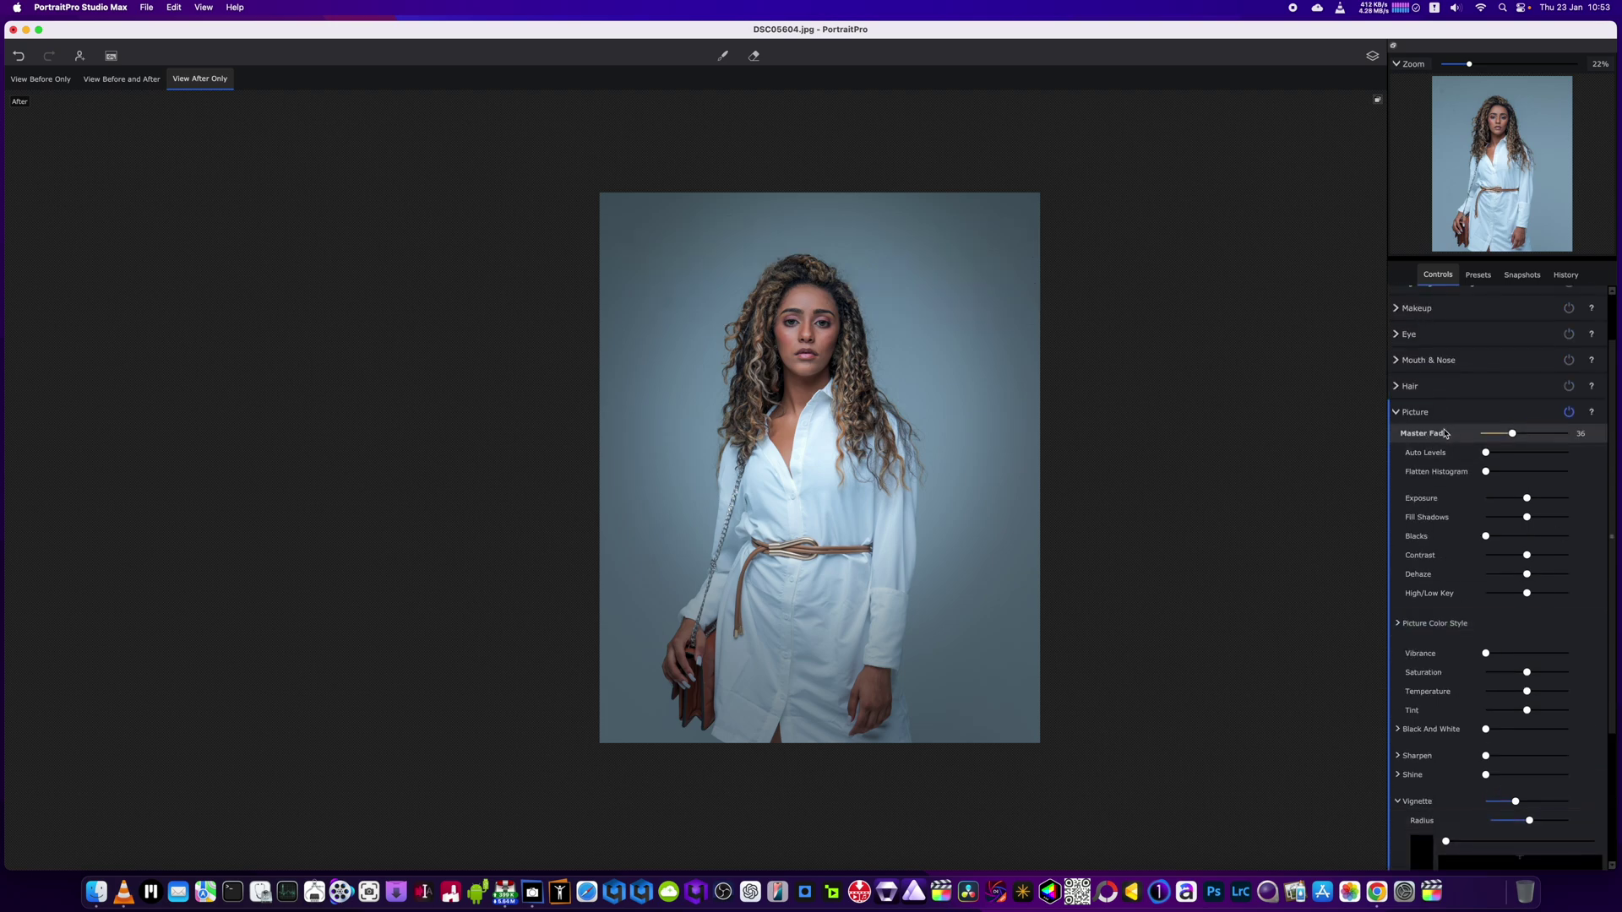
click(1569, 412)
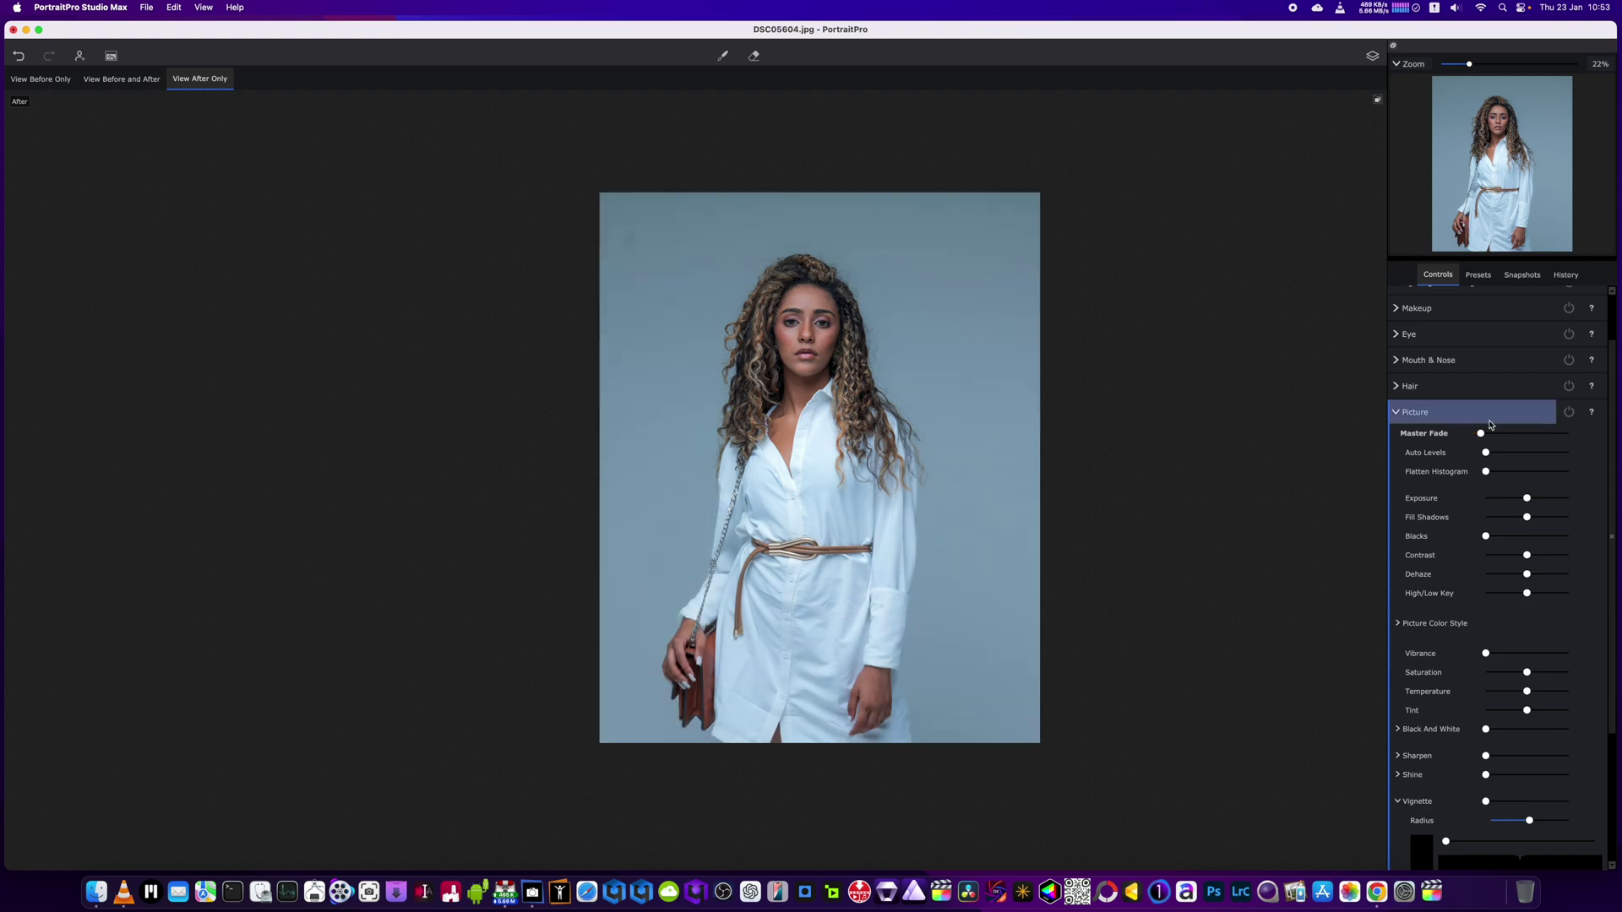
click(1397, 412)
scroll(898, 420, up, 2)
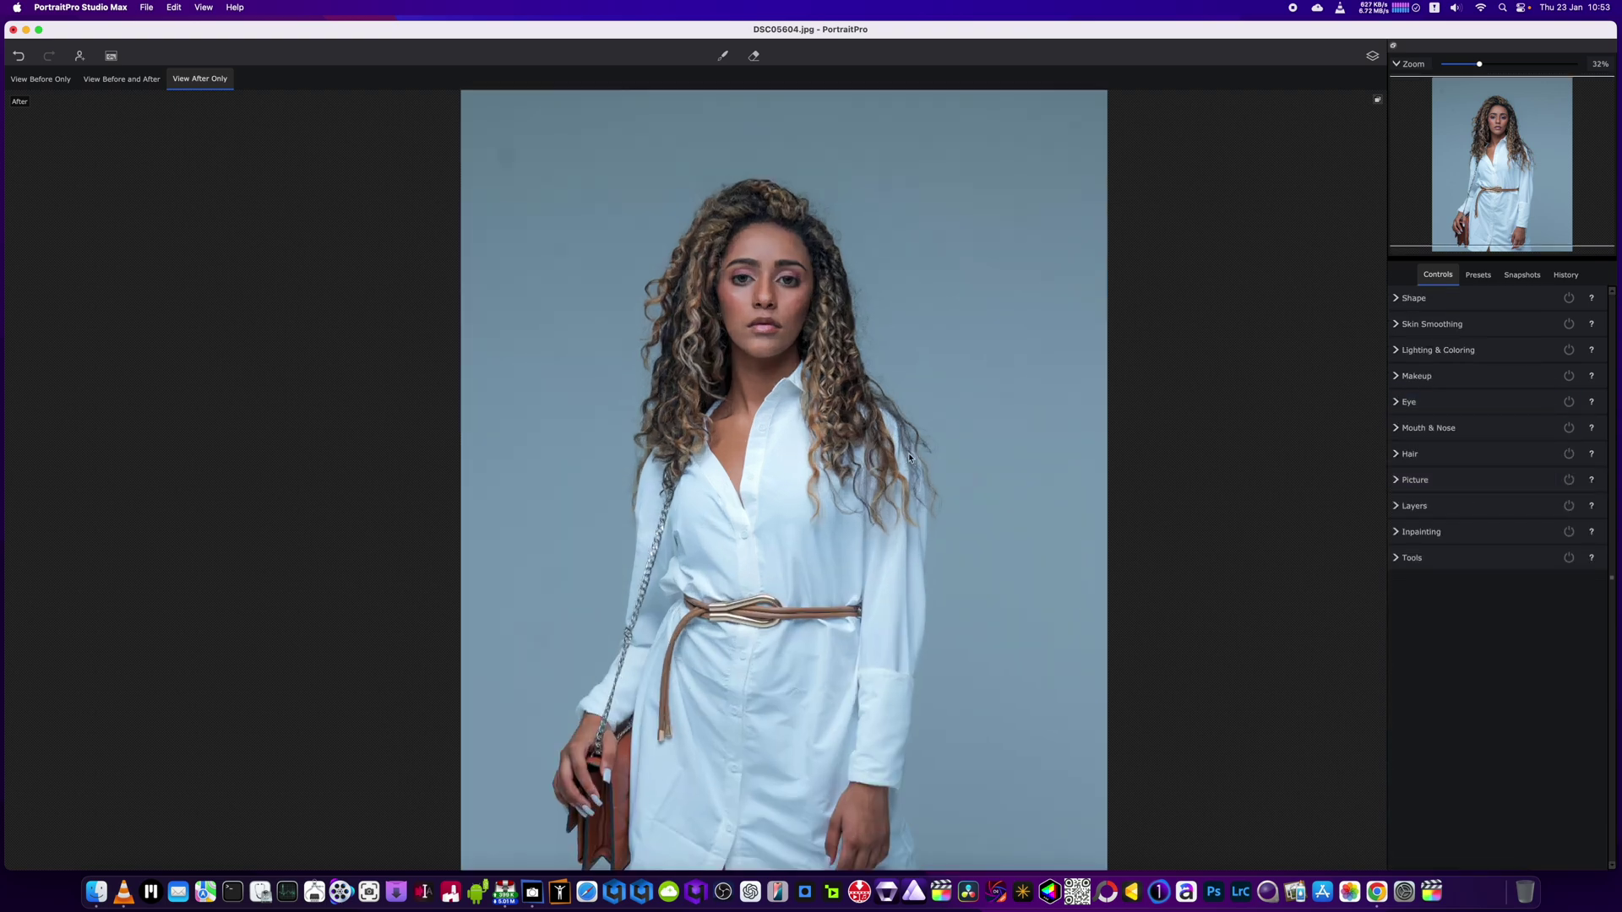
scroll(909, 454, down, 1)
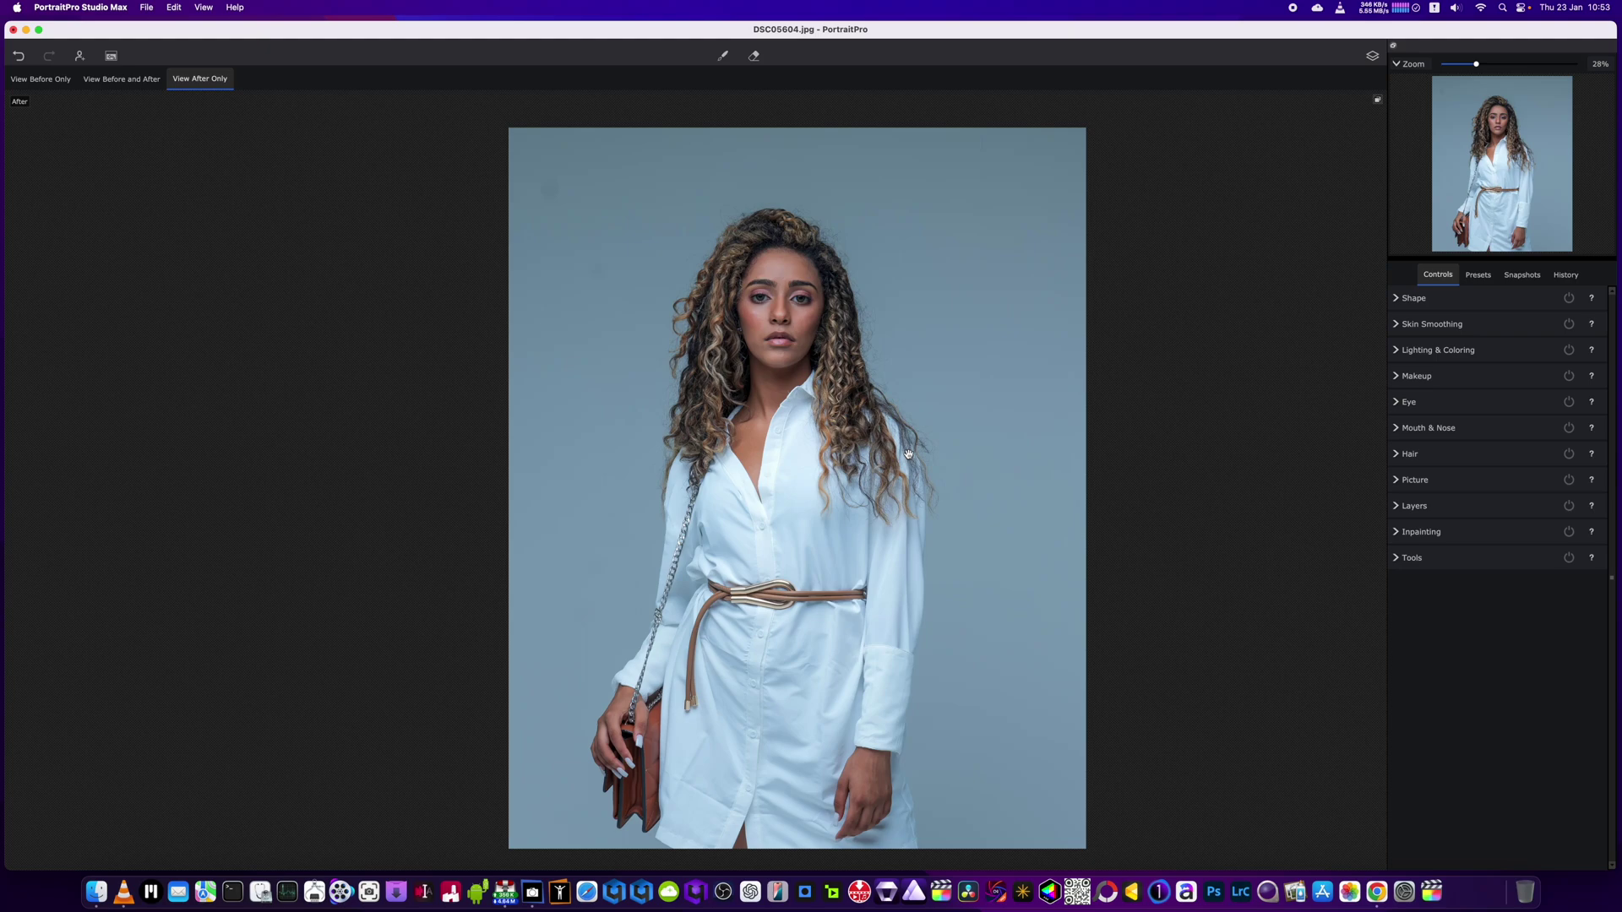
Step: Expand Lighting & Coloring and drag the light source around the head to relight the face
click(1398, 354)
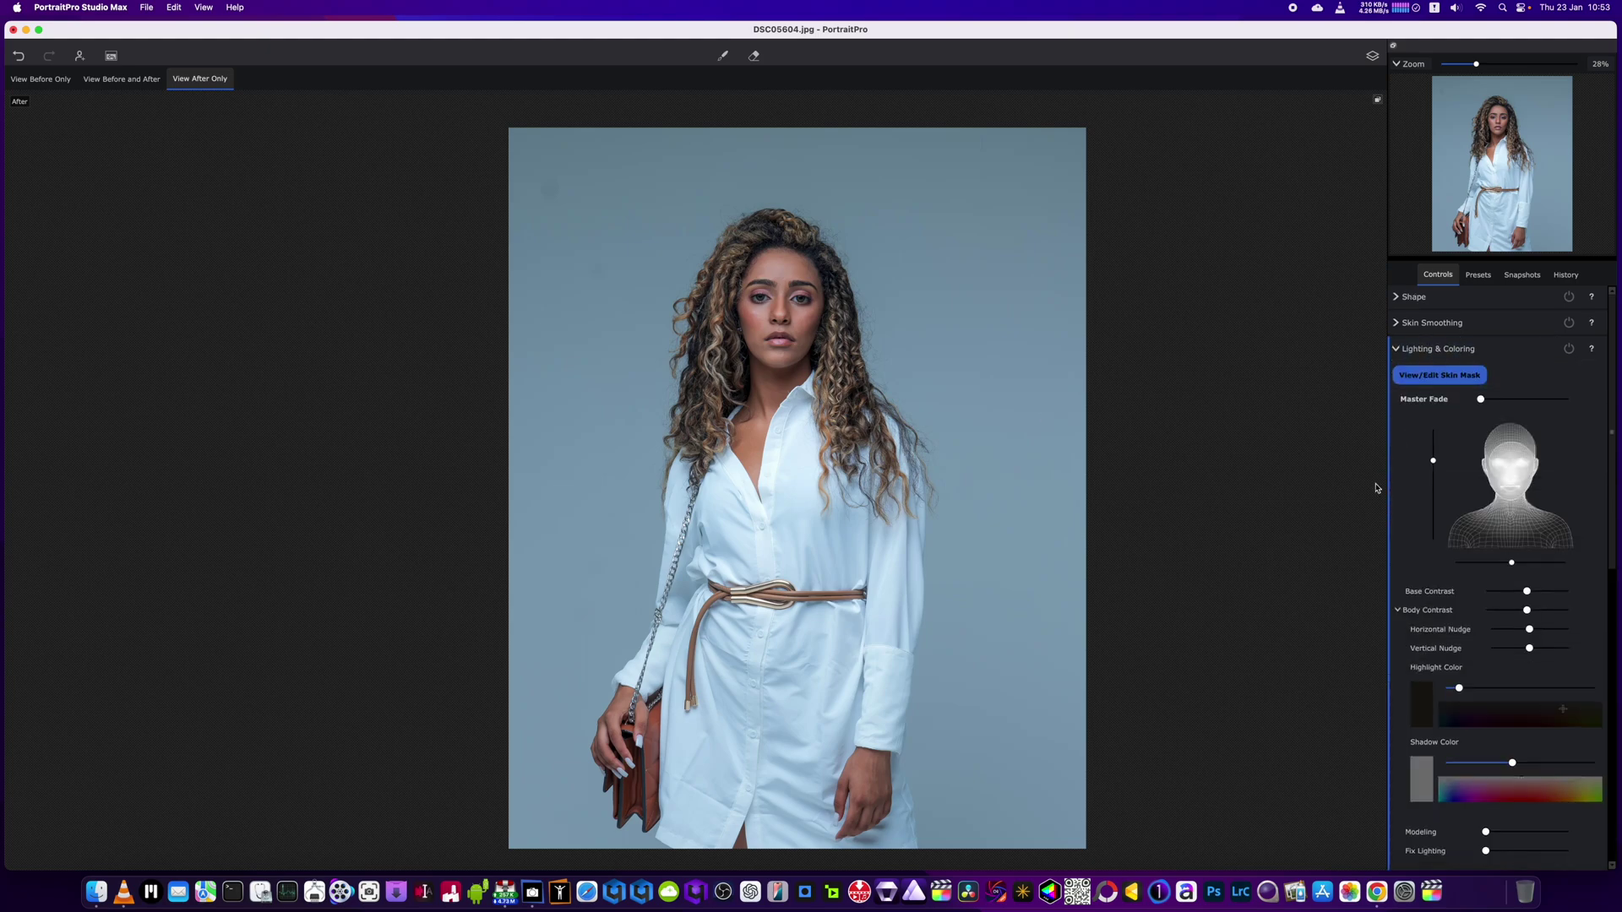
scroll(956, 531, up, 2)
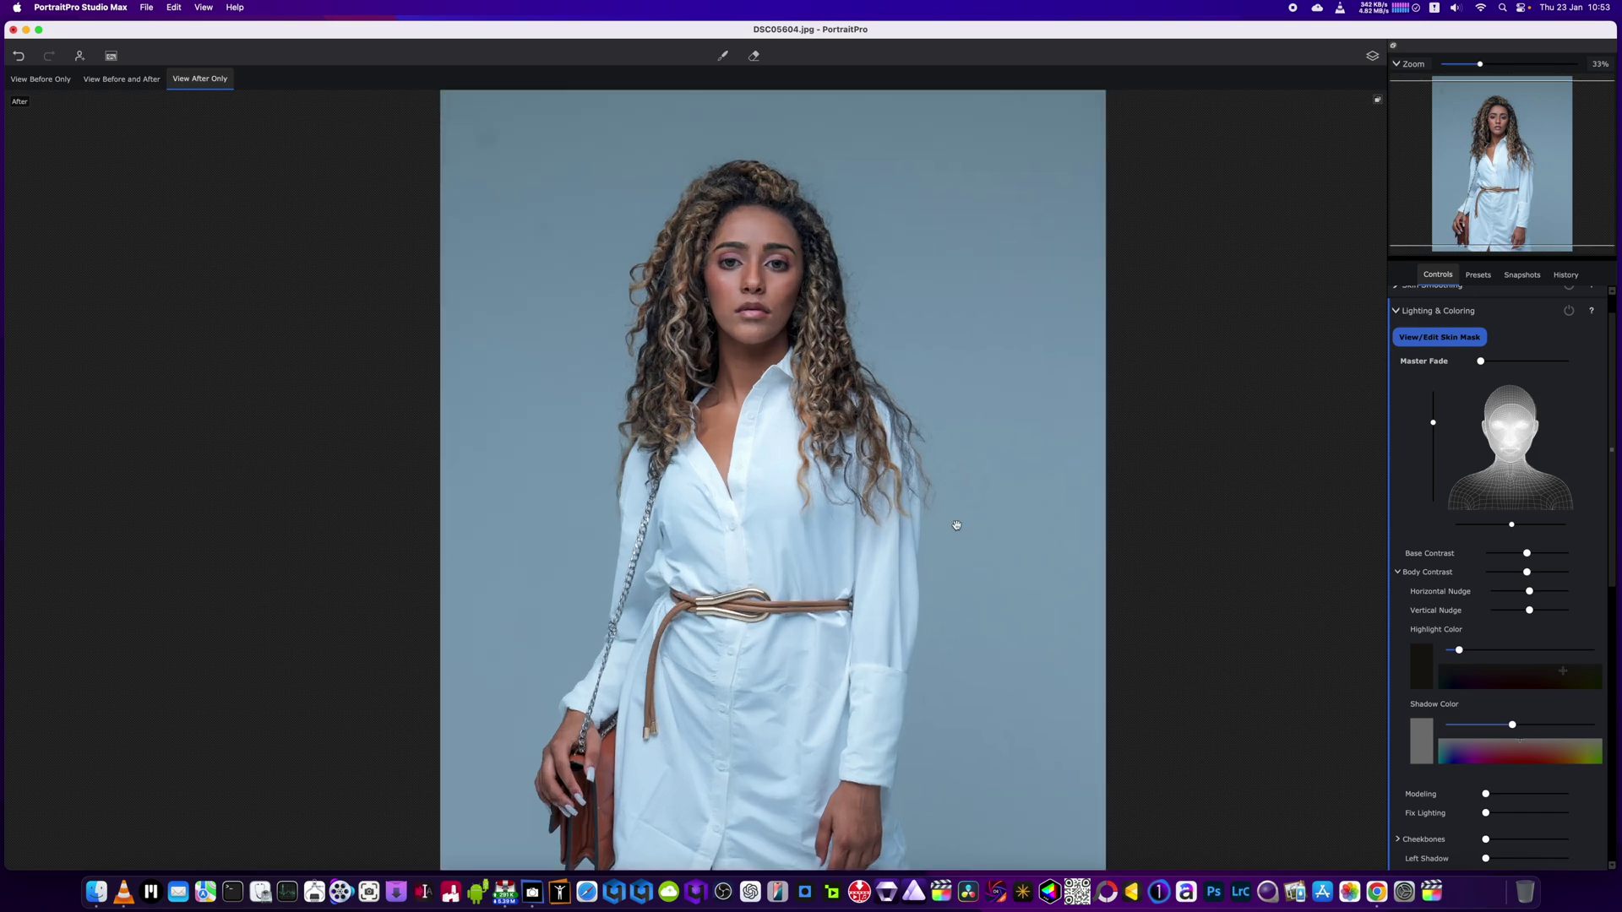
scroll(956, 525, down, 2)
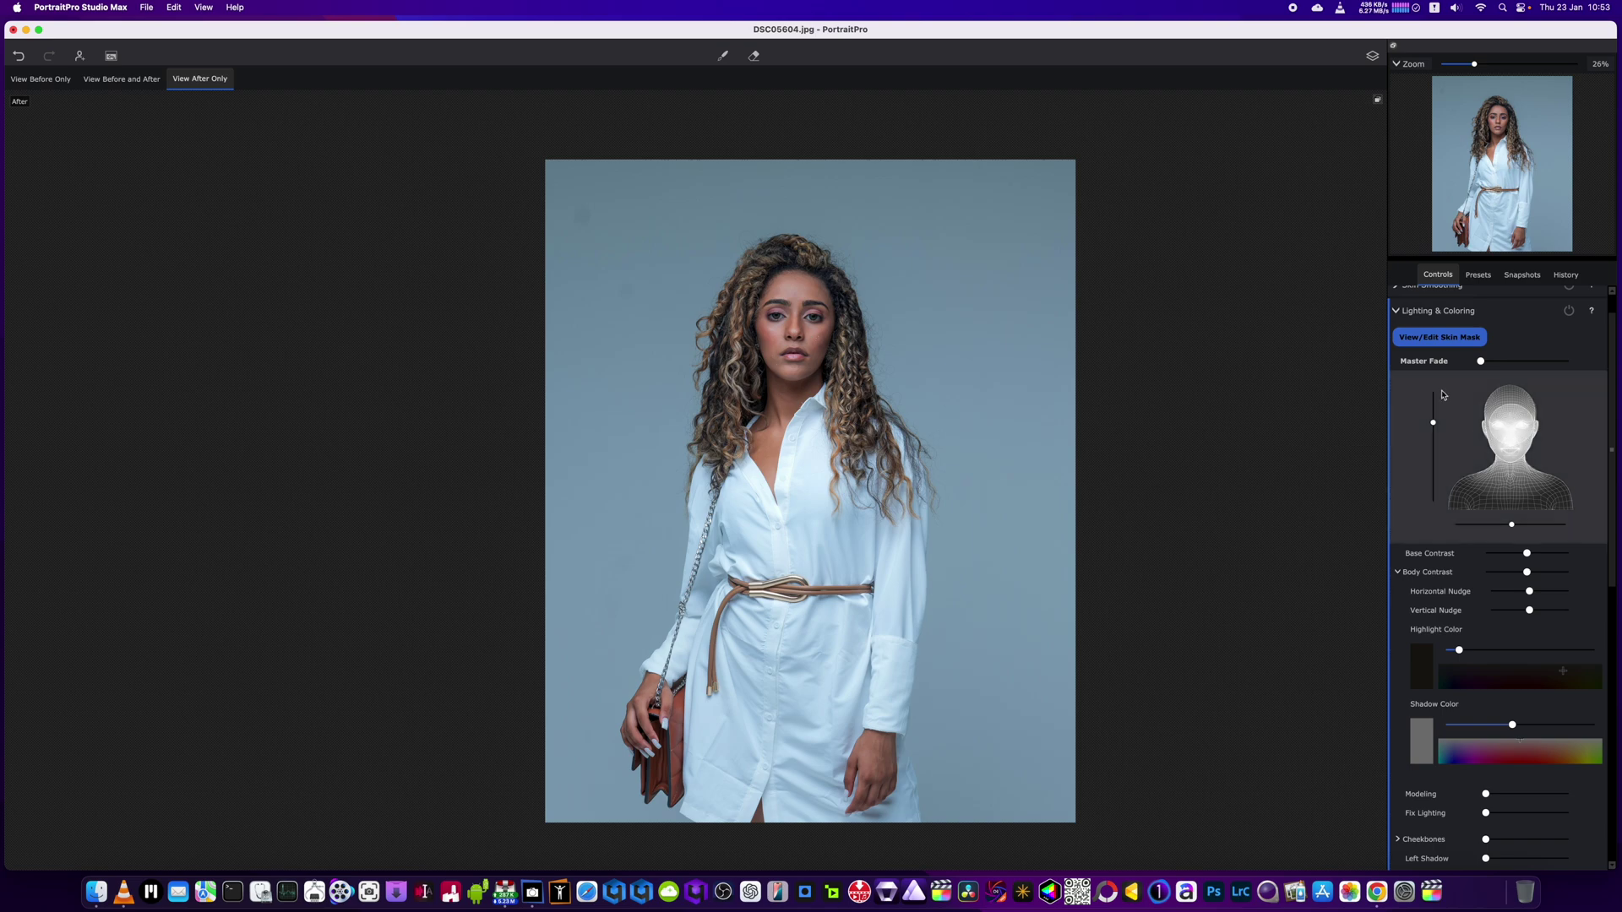
drag(1531, 457, 1598, 474)
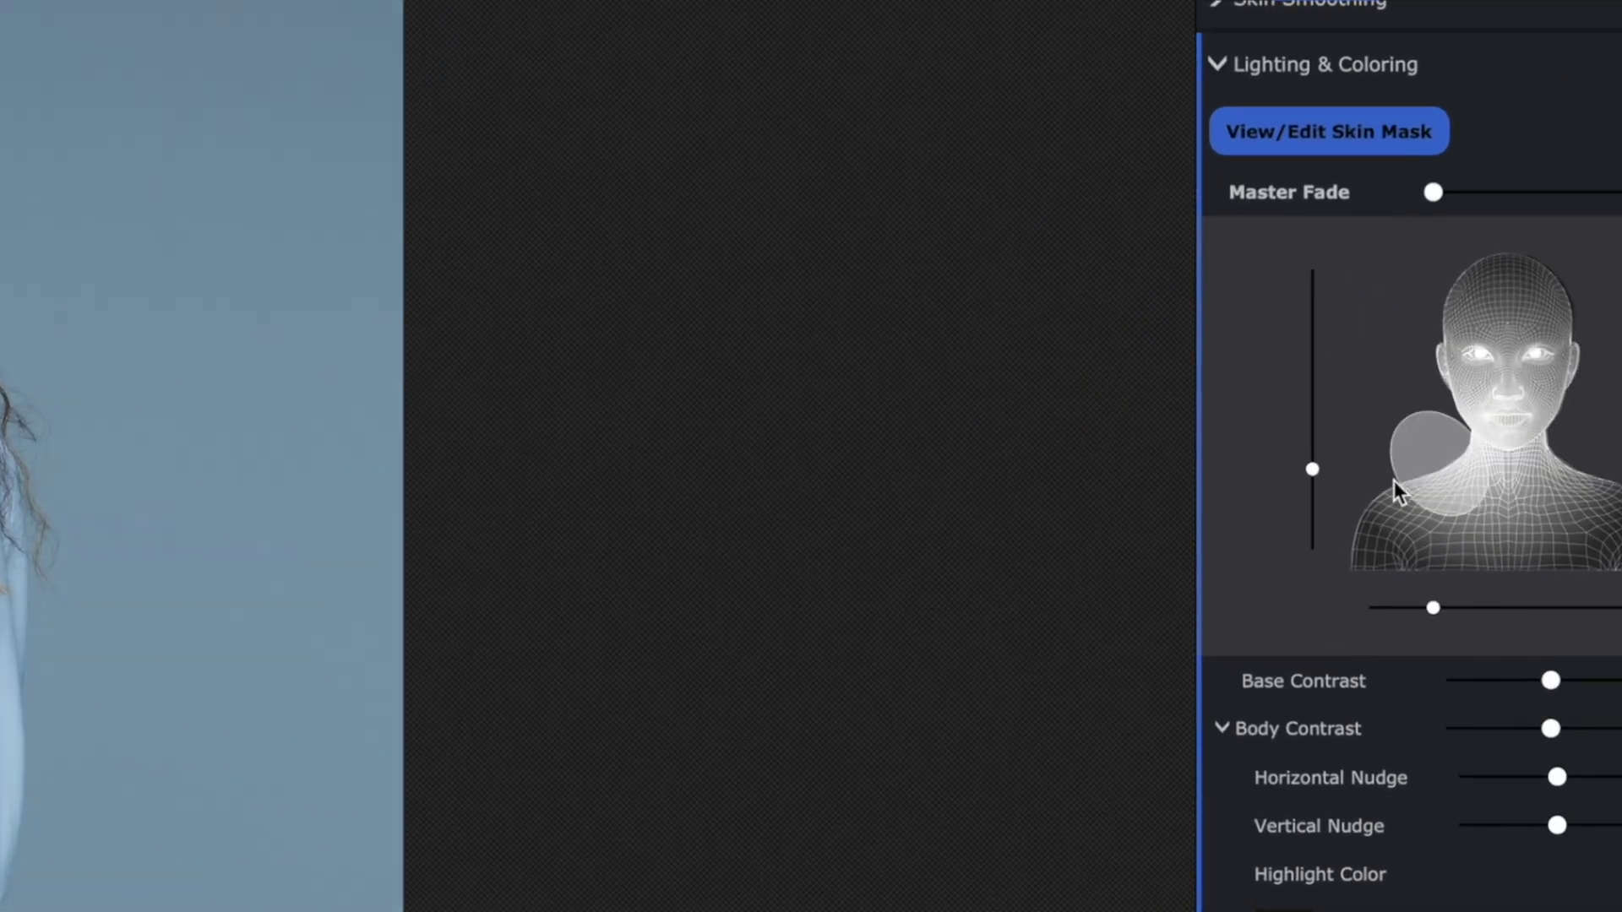
drag(1394, 480, 1445, 528)
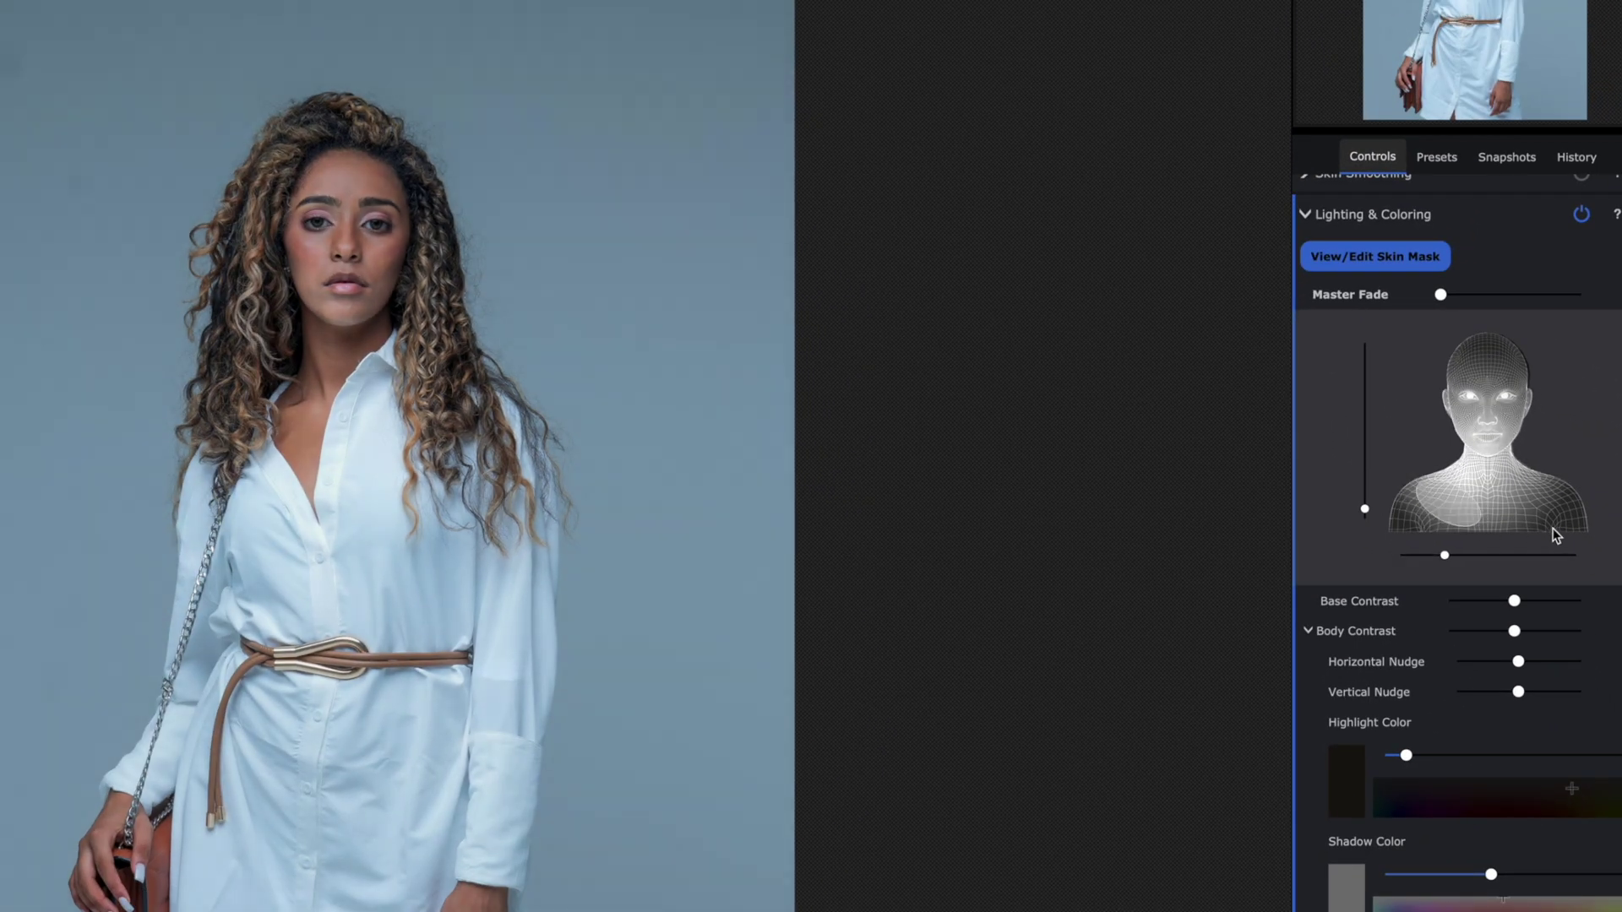
drag(1557, 536, 1501, 433)
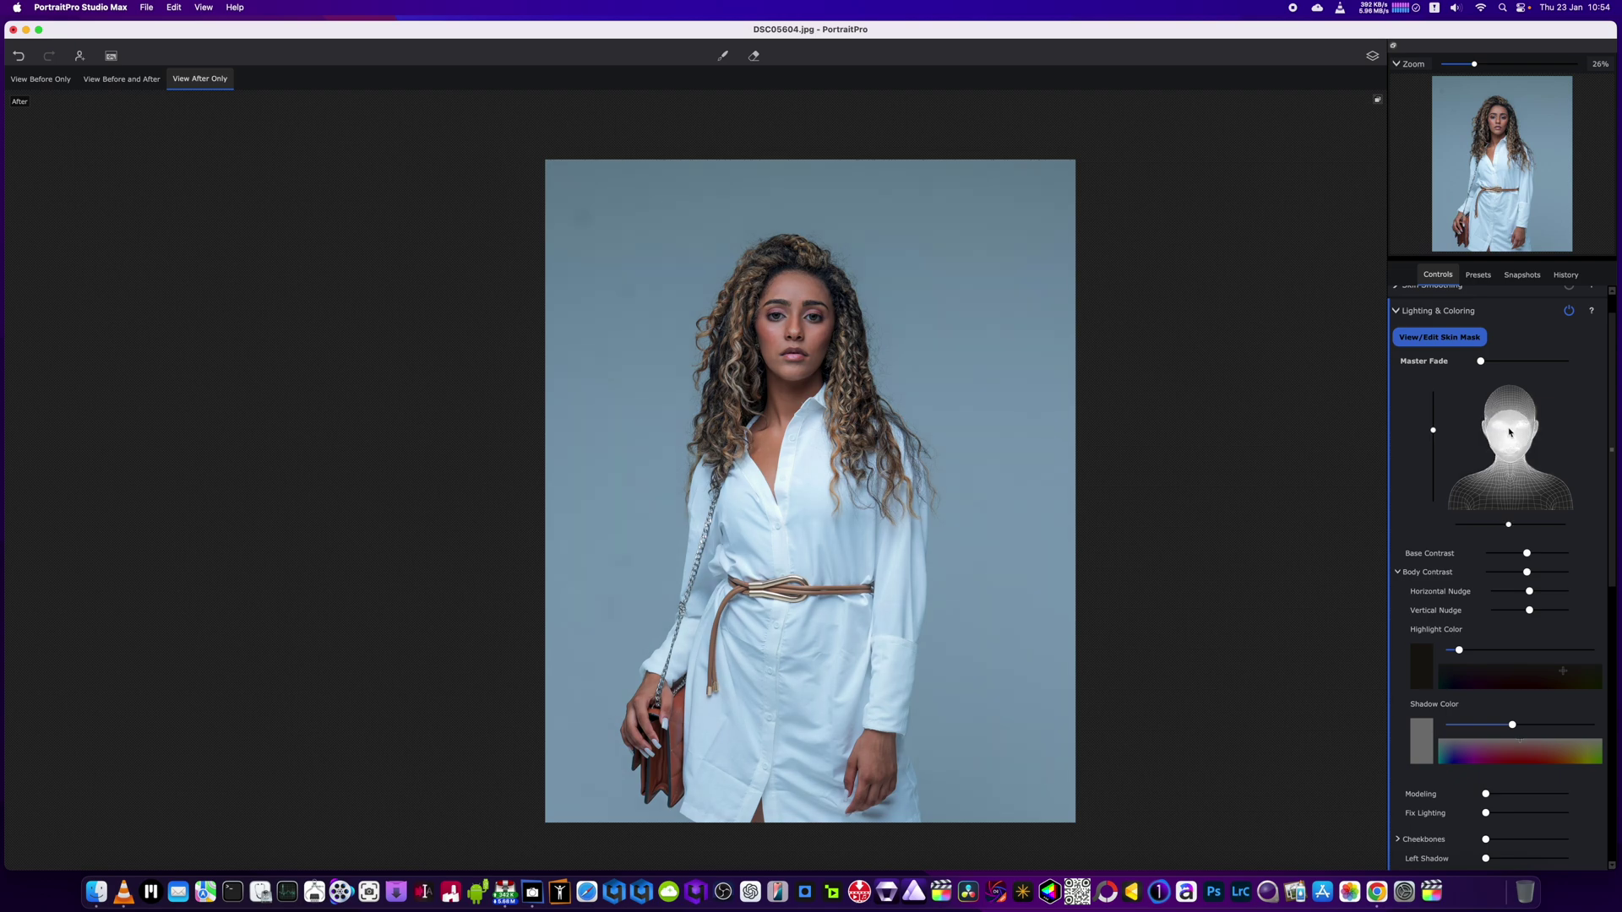
Step: Set Modeling to 35 and Left Shadow to 28, then nudge the light position left
scroll(1469, 562, down, 3)
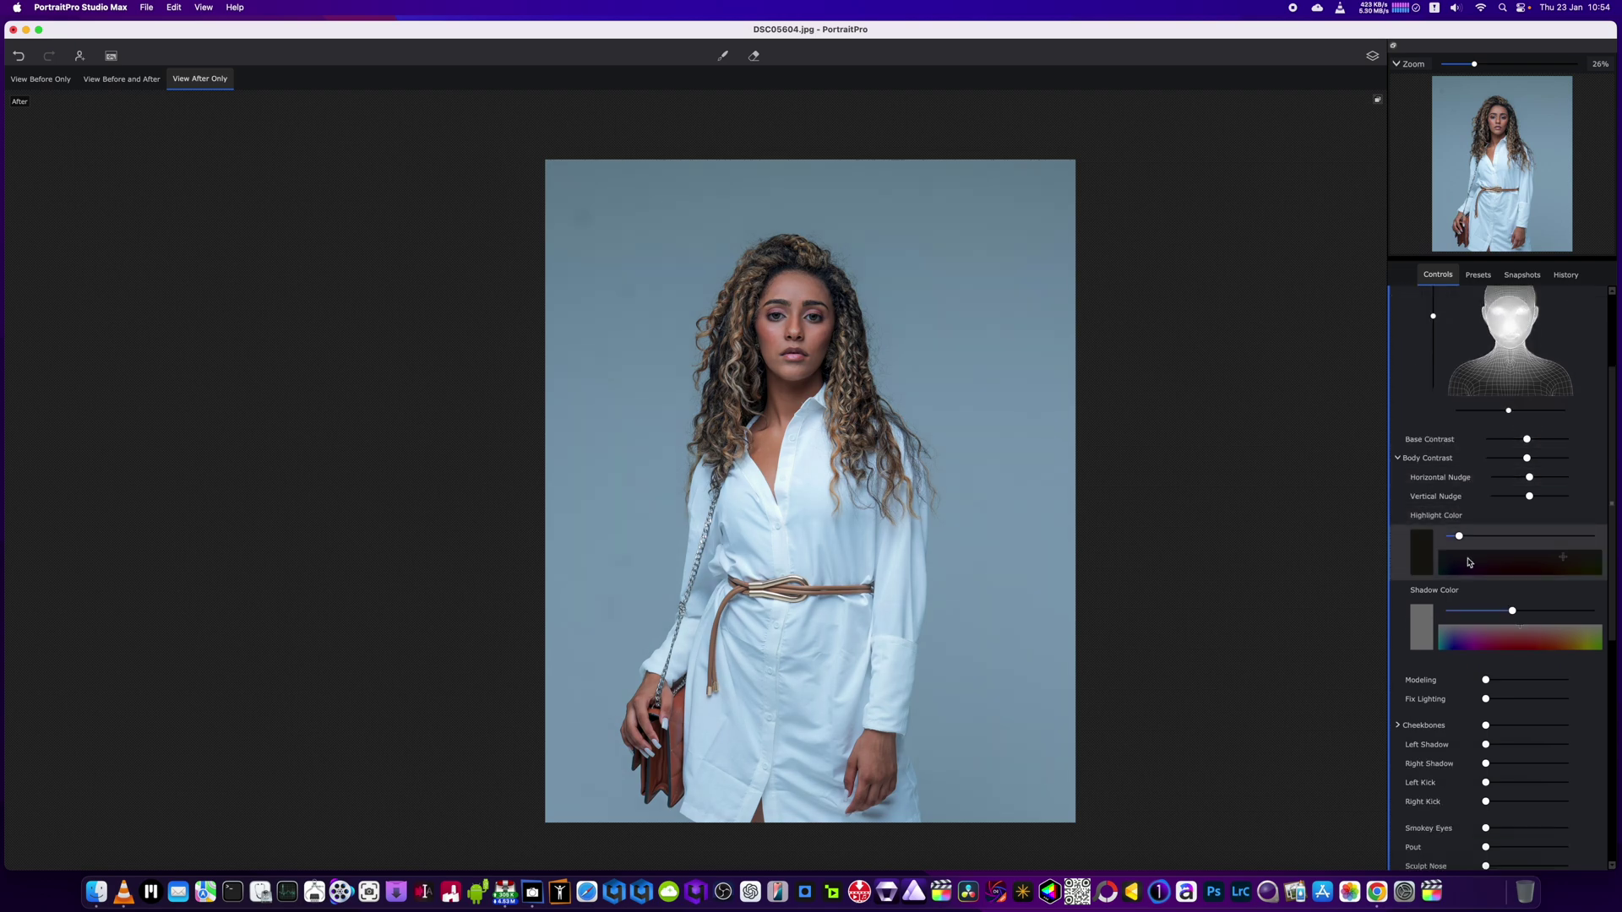
scroll(1487, 600, down, 2)
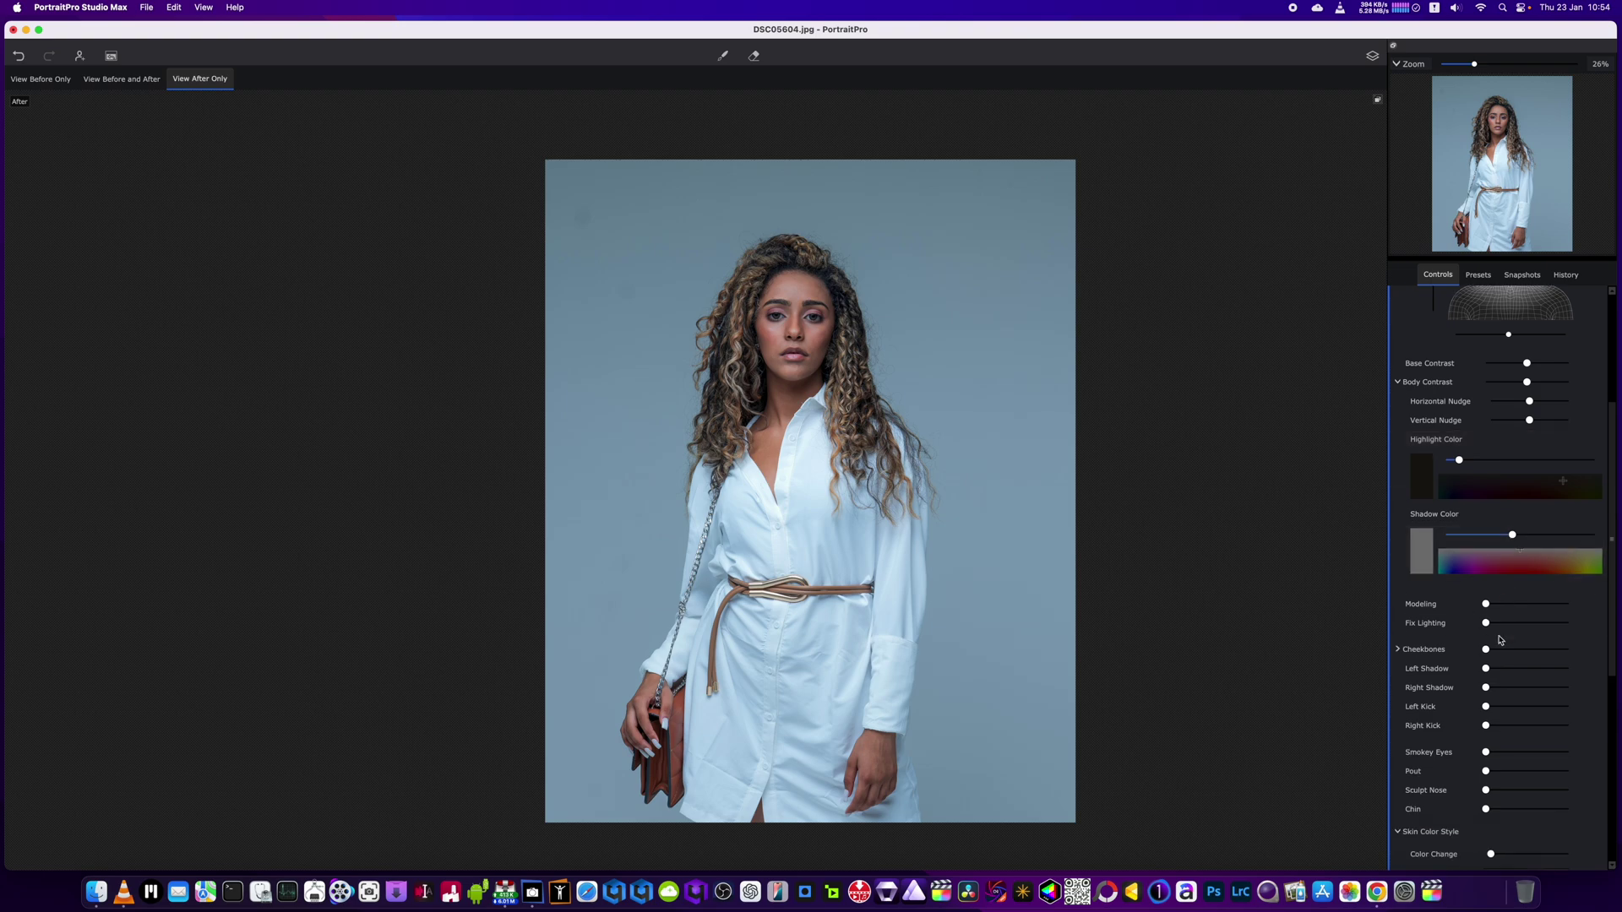
drag(1486, 604, 1542, 610)
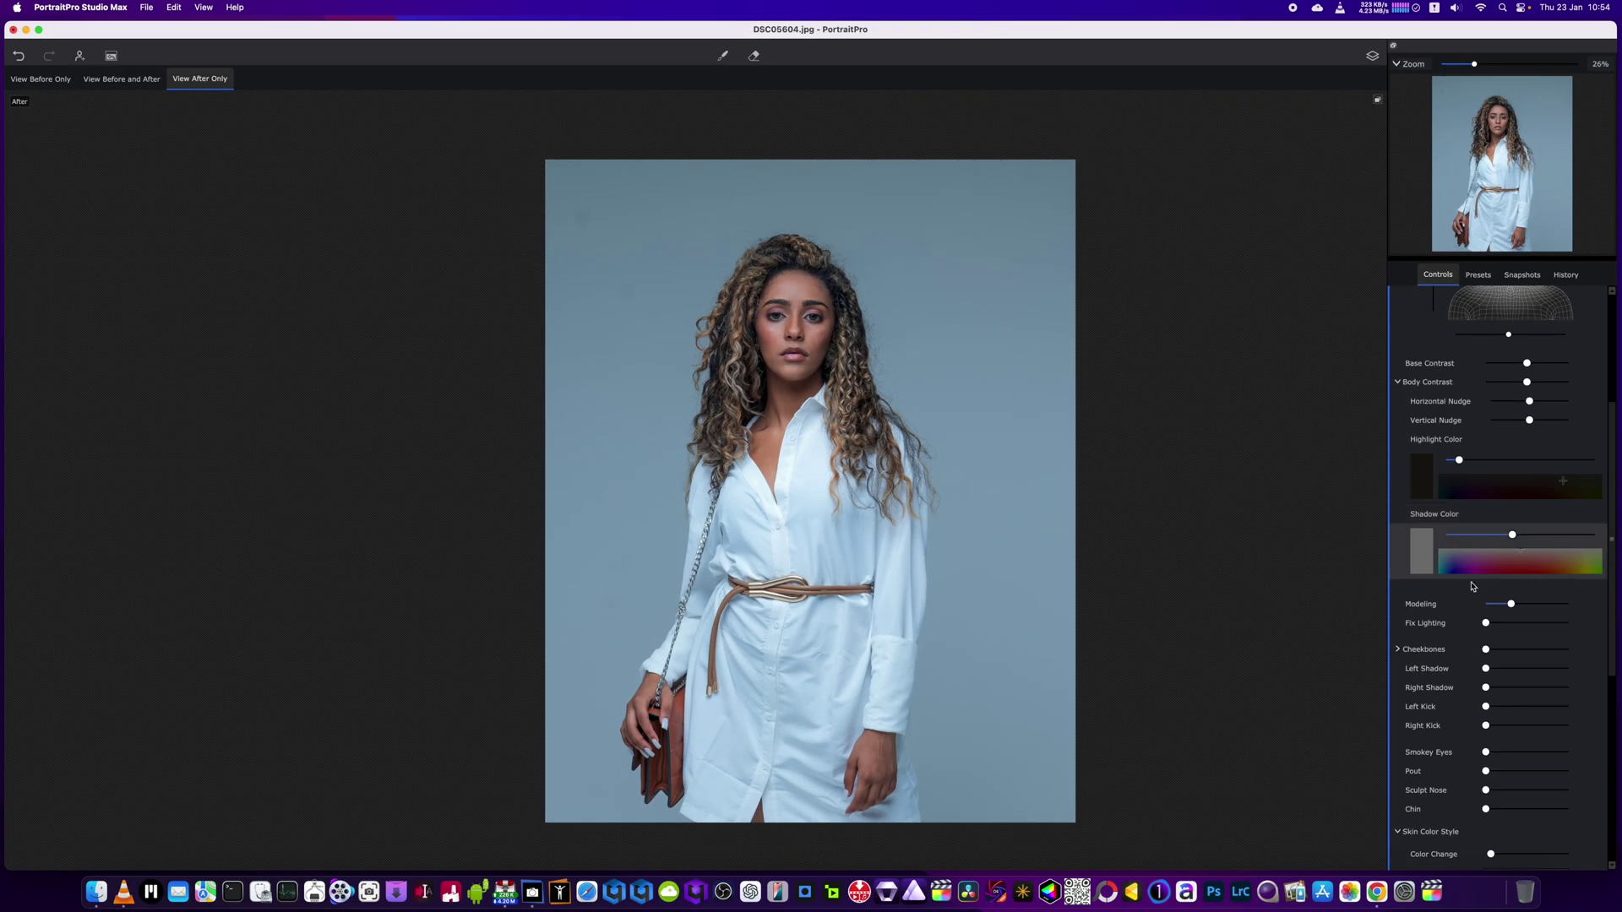
drag(1542, 609, 1522, 606)
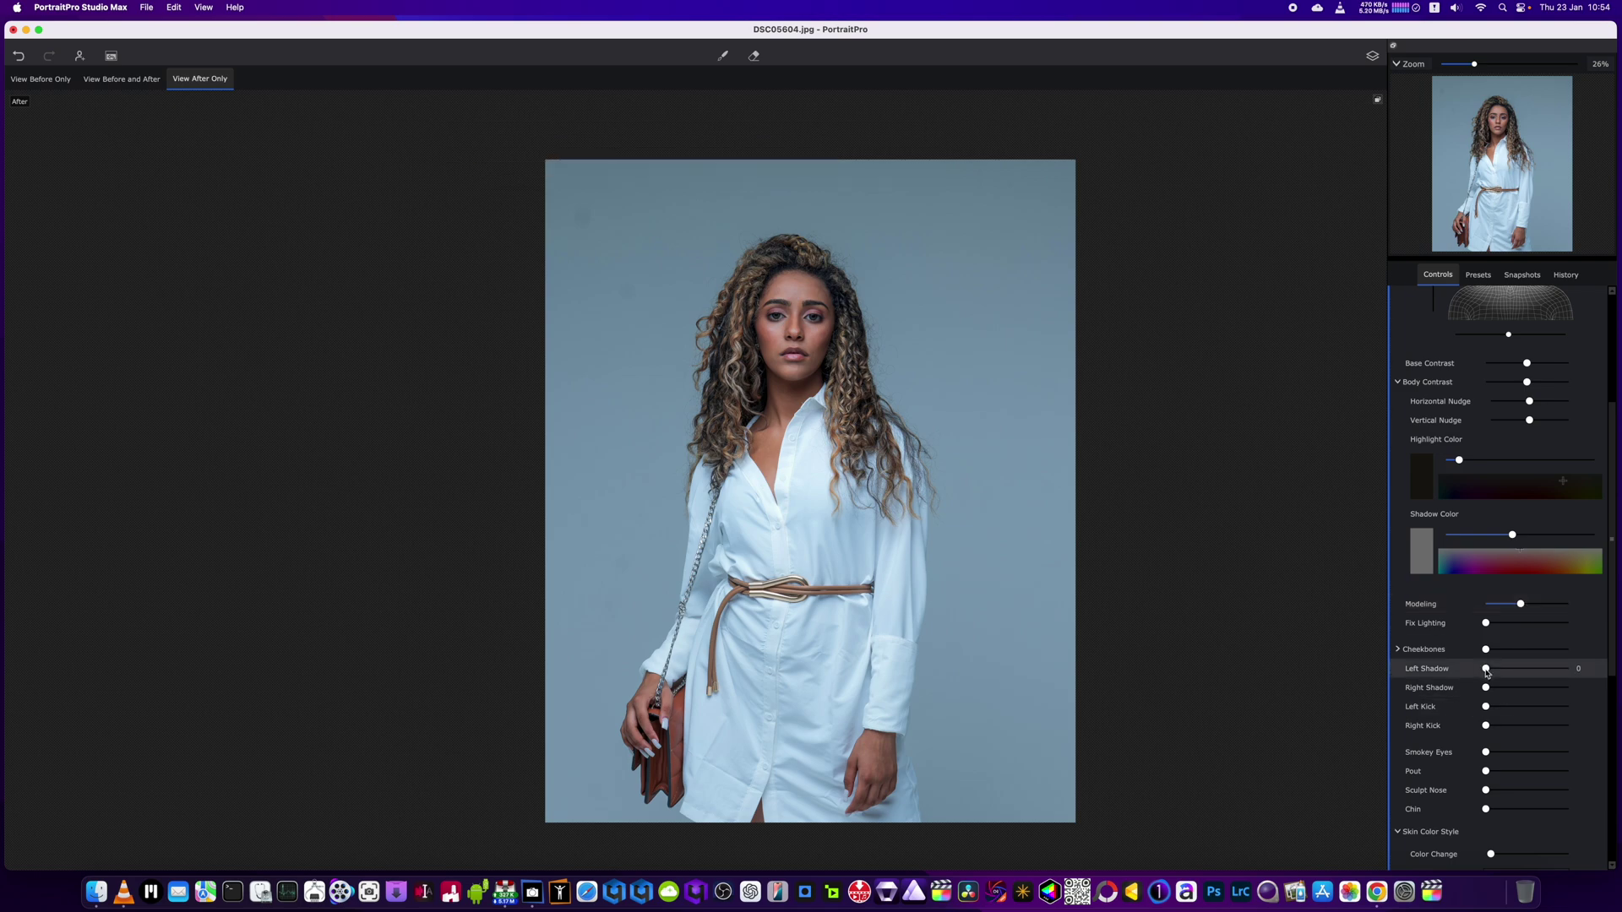
drag(1487, 669, 1510, 693)
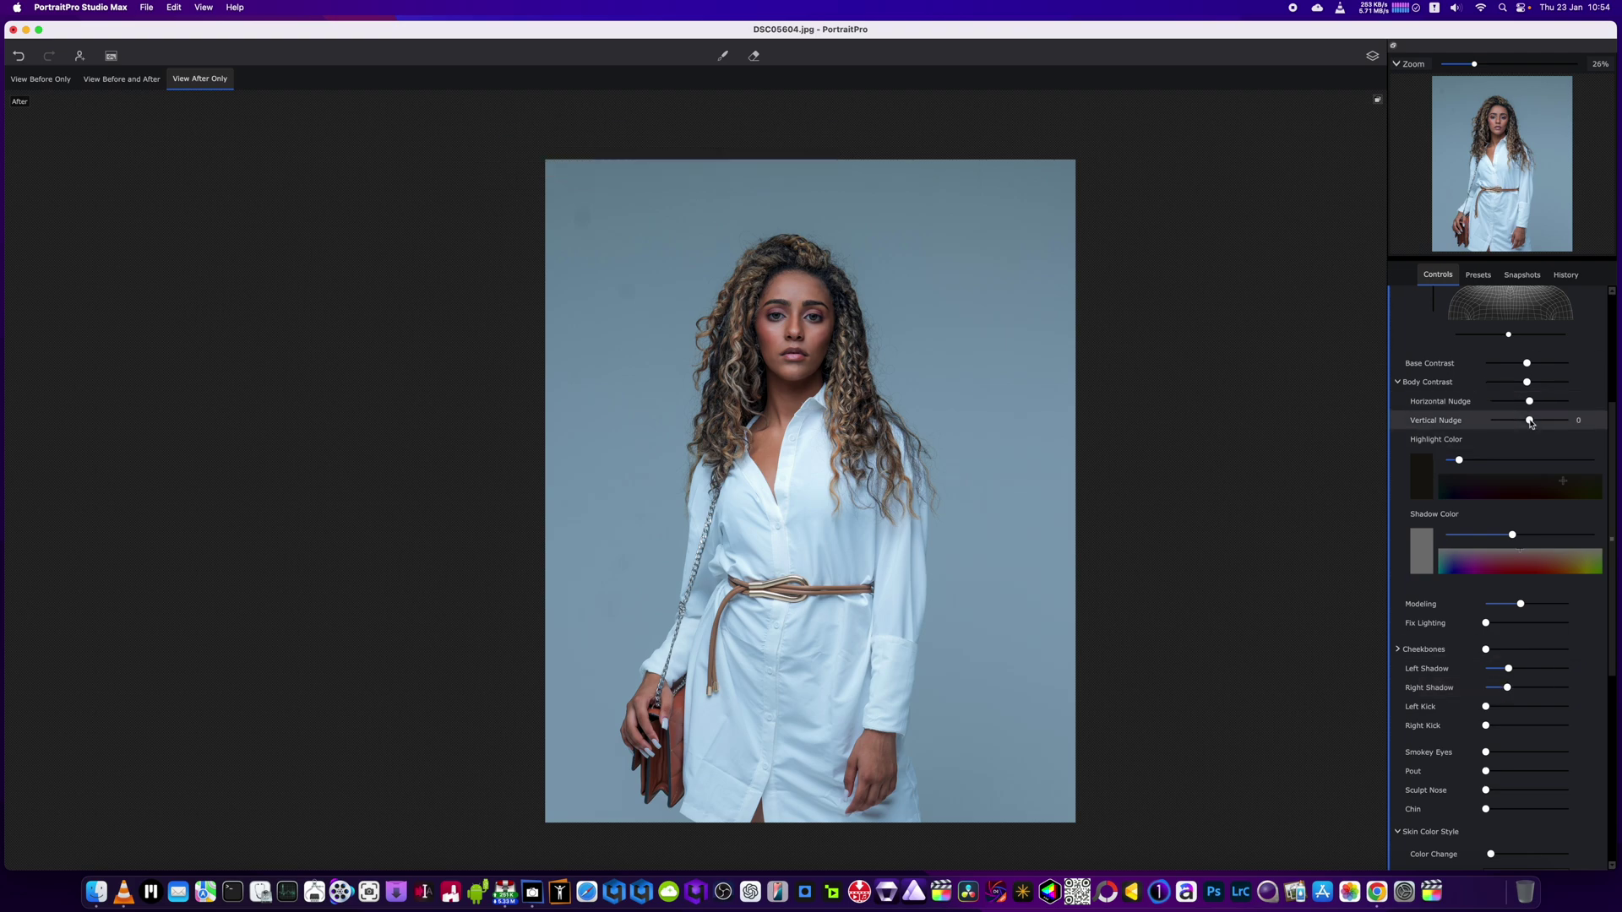
scroll(1510, 338, up, 2)
mouse_move(1510, 324)
mouse_down()
mouse_move(1497, 325)
mouse_move(1601, 342)
mouse_move(1450, 332)
mouse_move(1550, 325)
mouse_move(1503, 310)
mouse_move(1517, 307)
mouse_up()
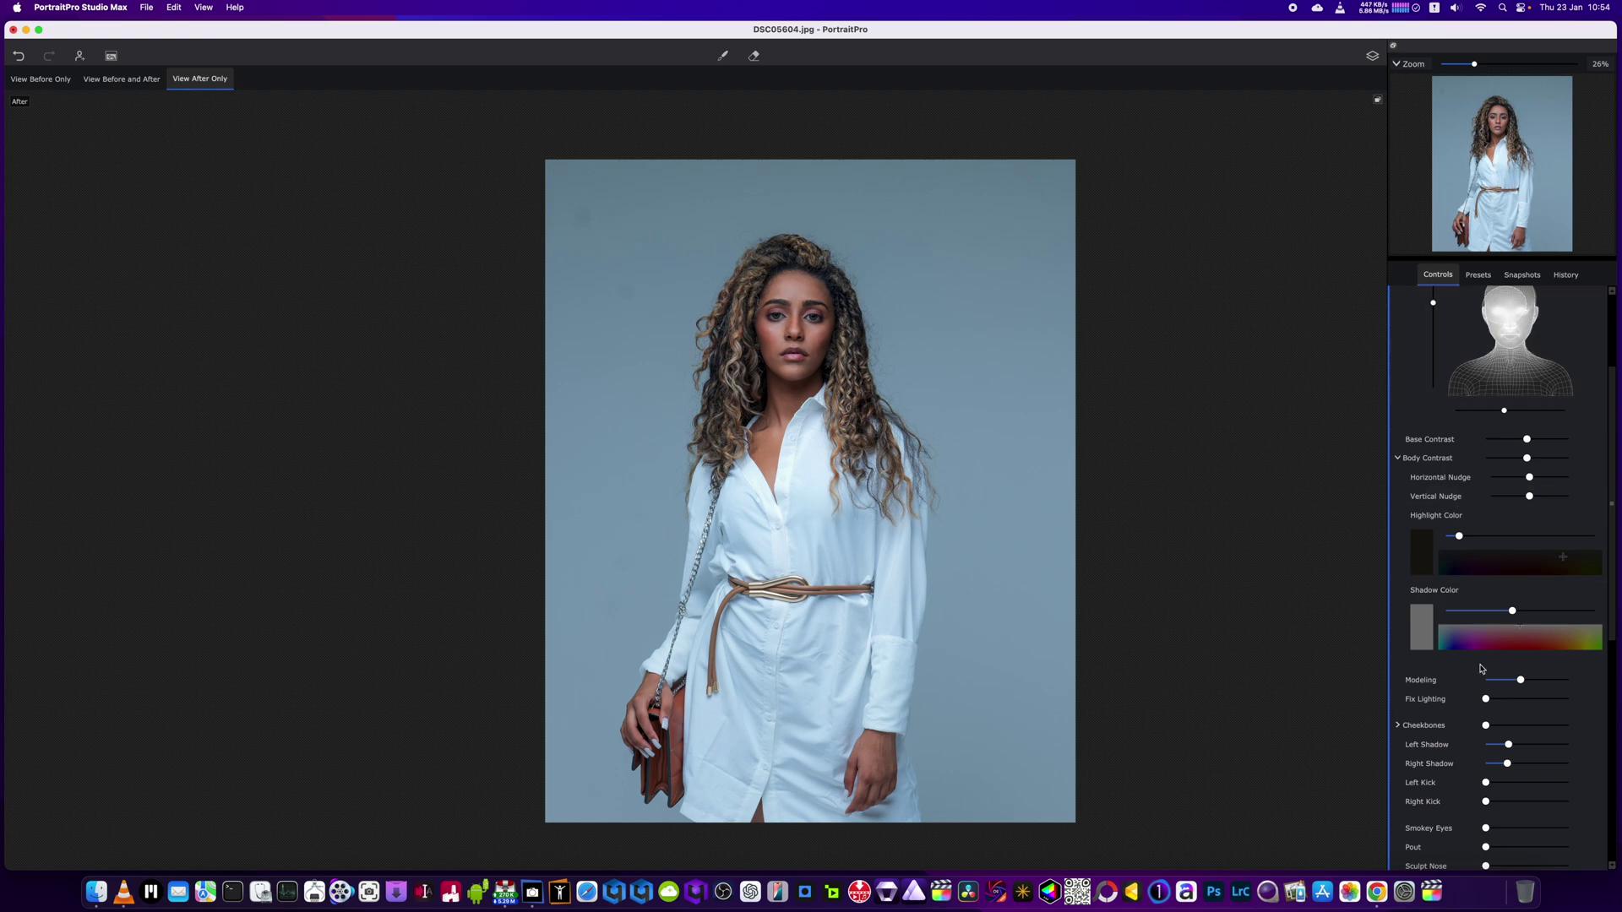
Step: Give the lips a slight pout and raise Sculpt Nose close to its maximum
scroll(1384, 690, up, 1)
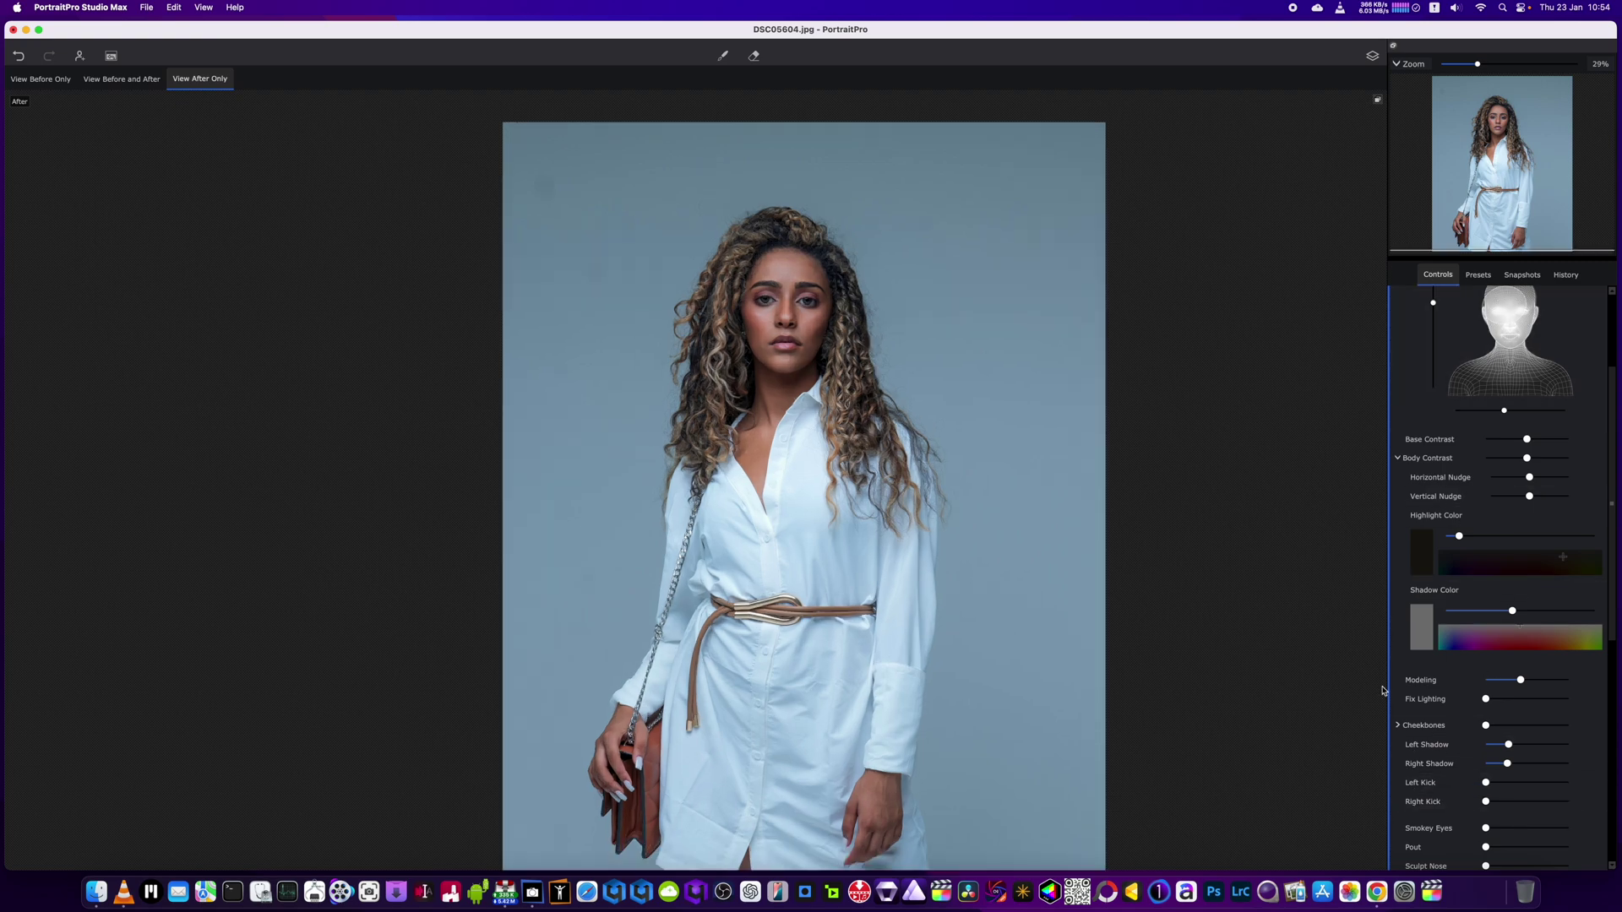
drag(1486, 847, 1501, 850)
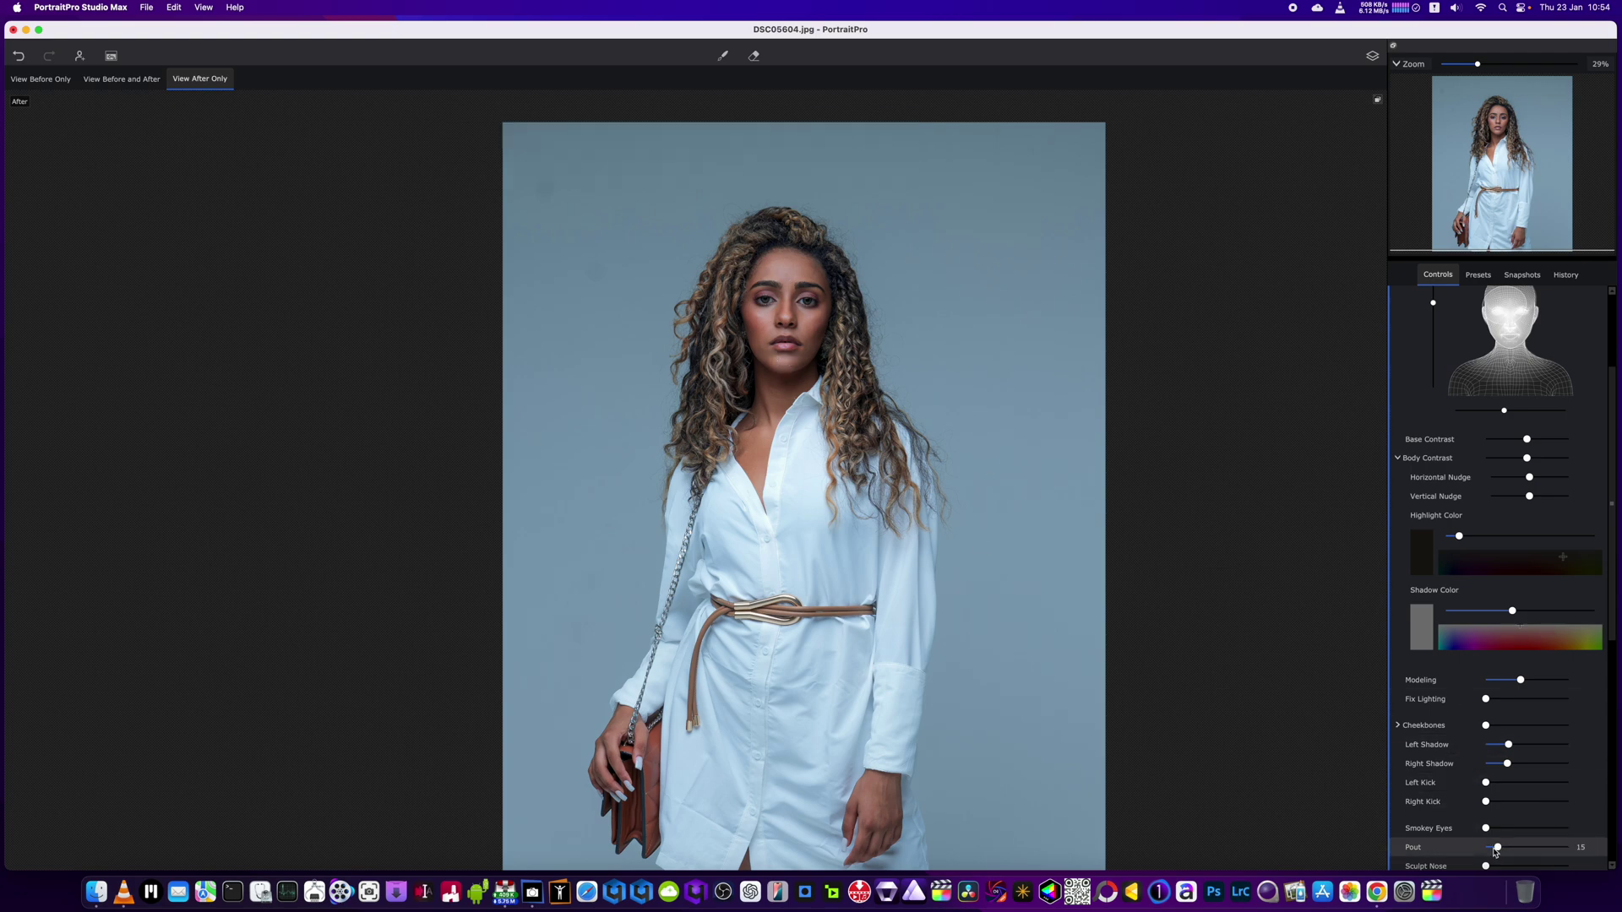
mouse_move(1497, 848)
mouse_down()
mouse_move(1511, 852)
mouse_move(1487, 869)
mouse_move(1557, 870)
mouse_up()
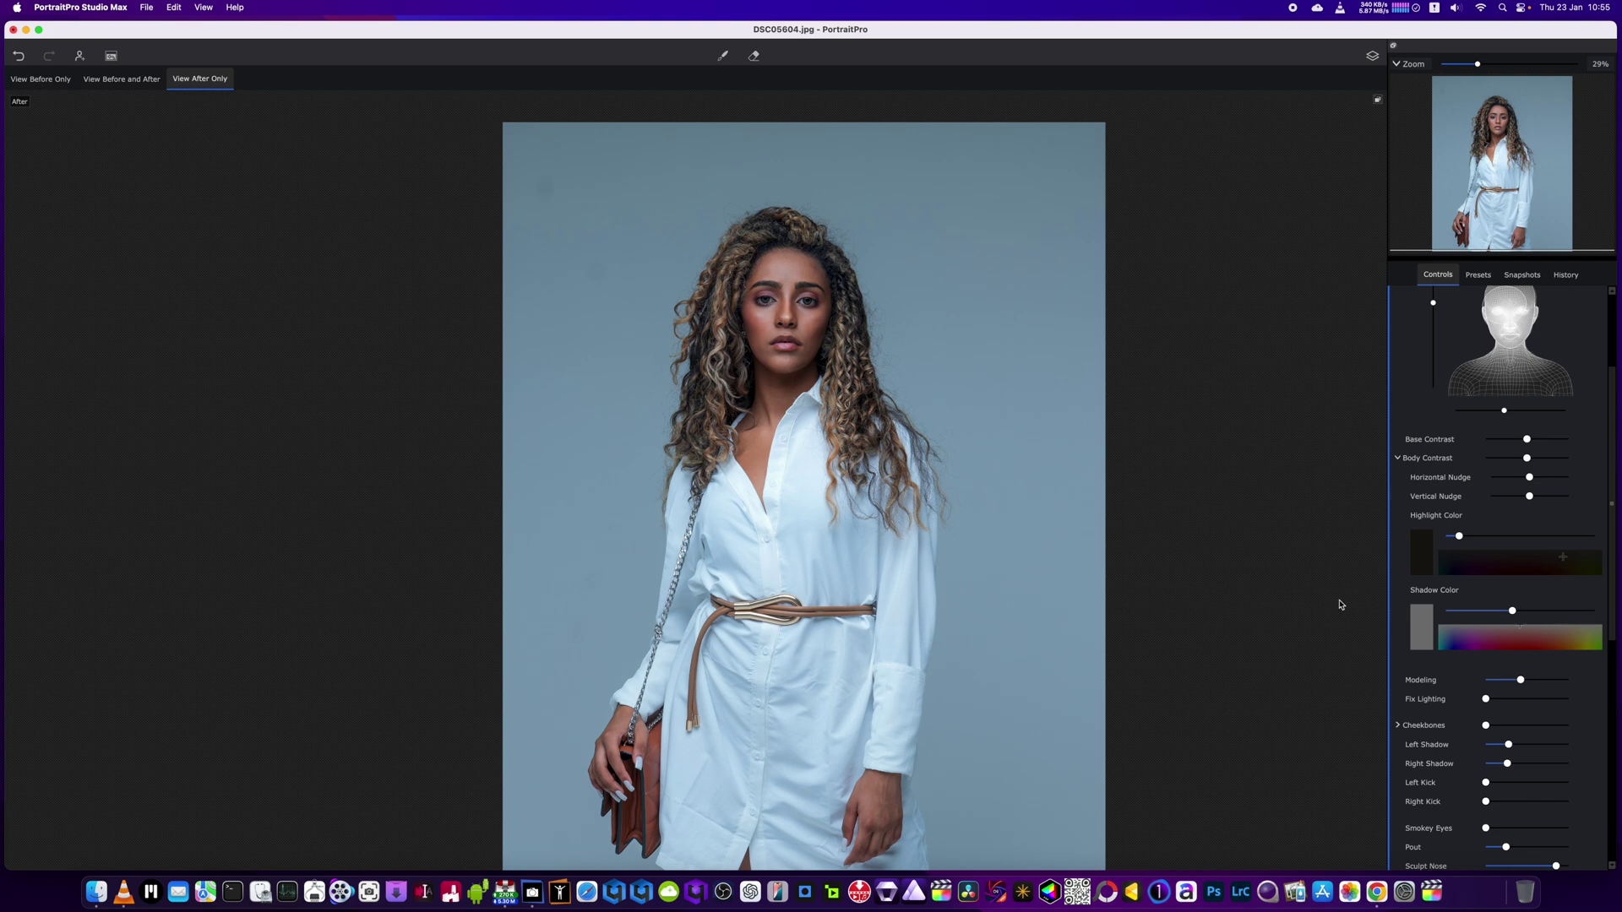
scroll(1500, 709, down, 8)
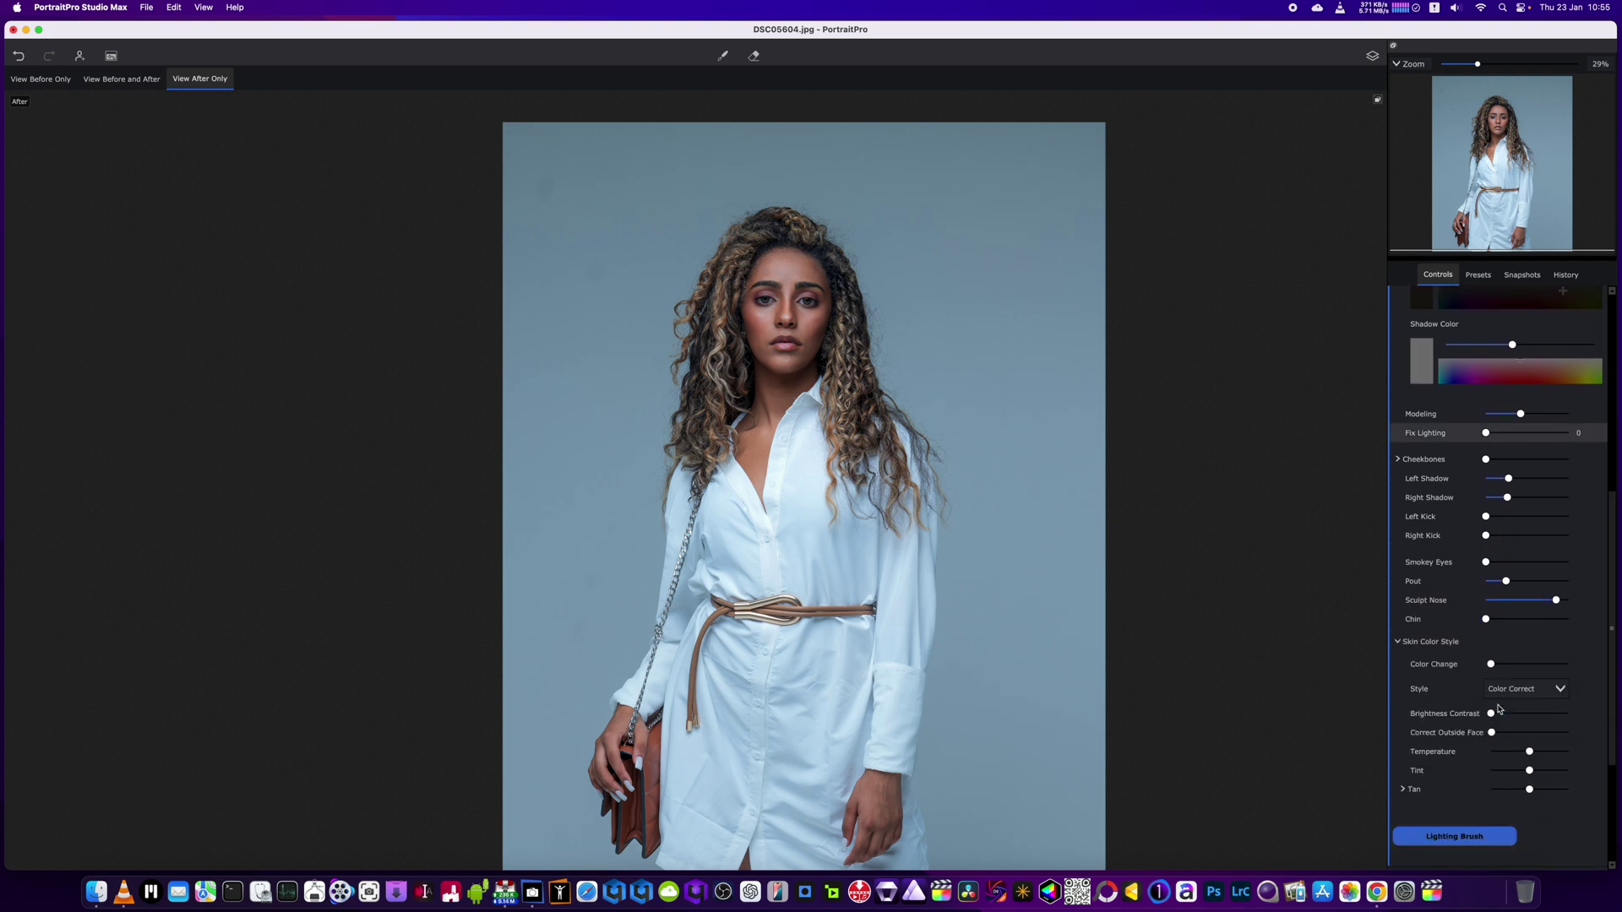
scroll(827, 393, up, 1)
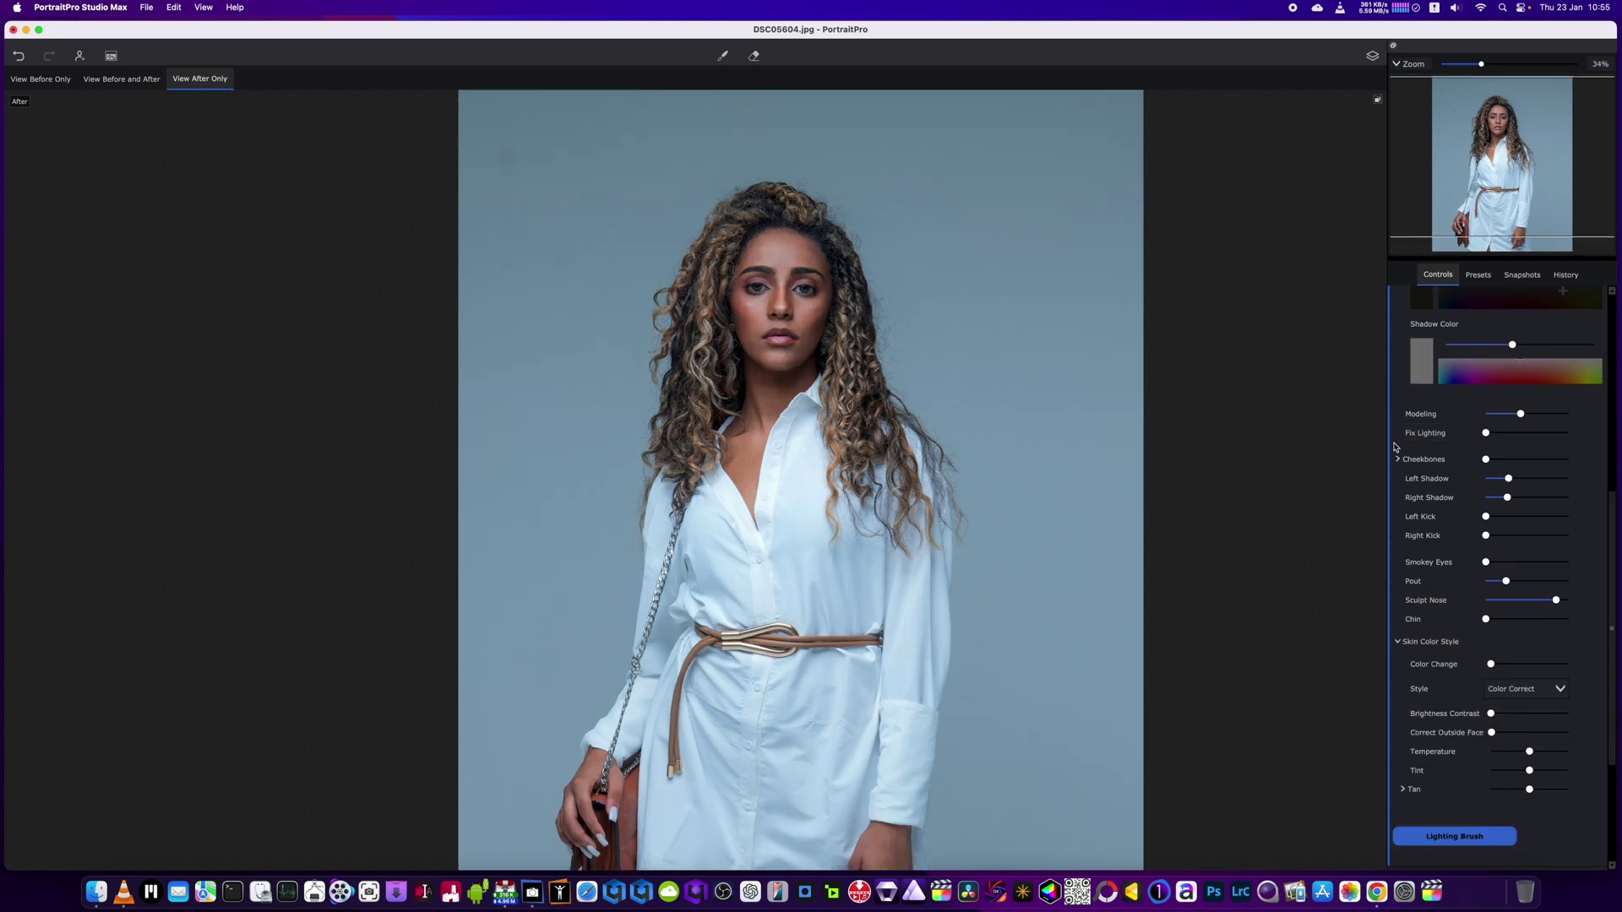
scroll(1402, 414, up, 6)
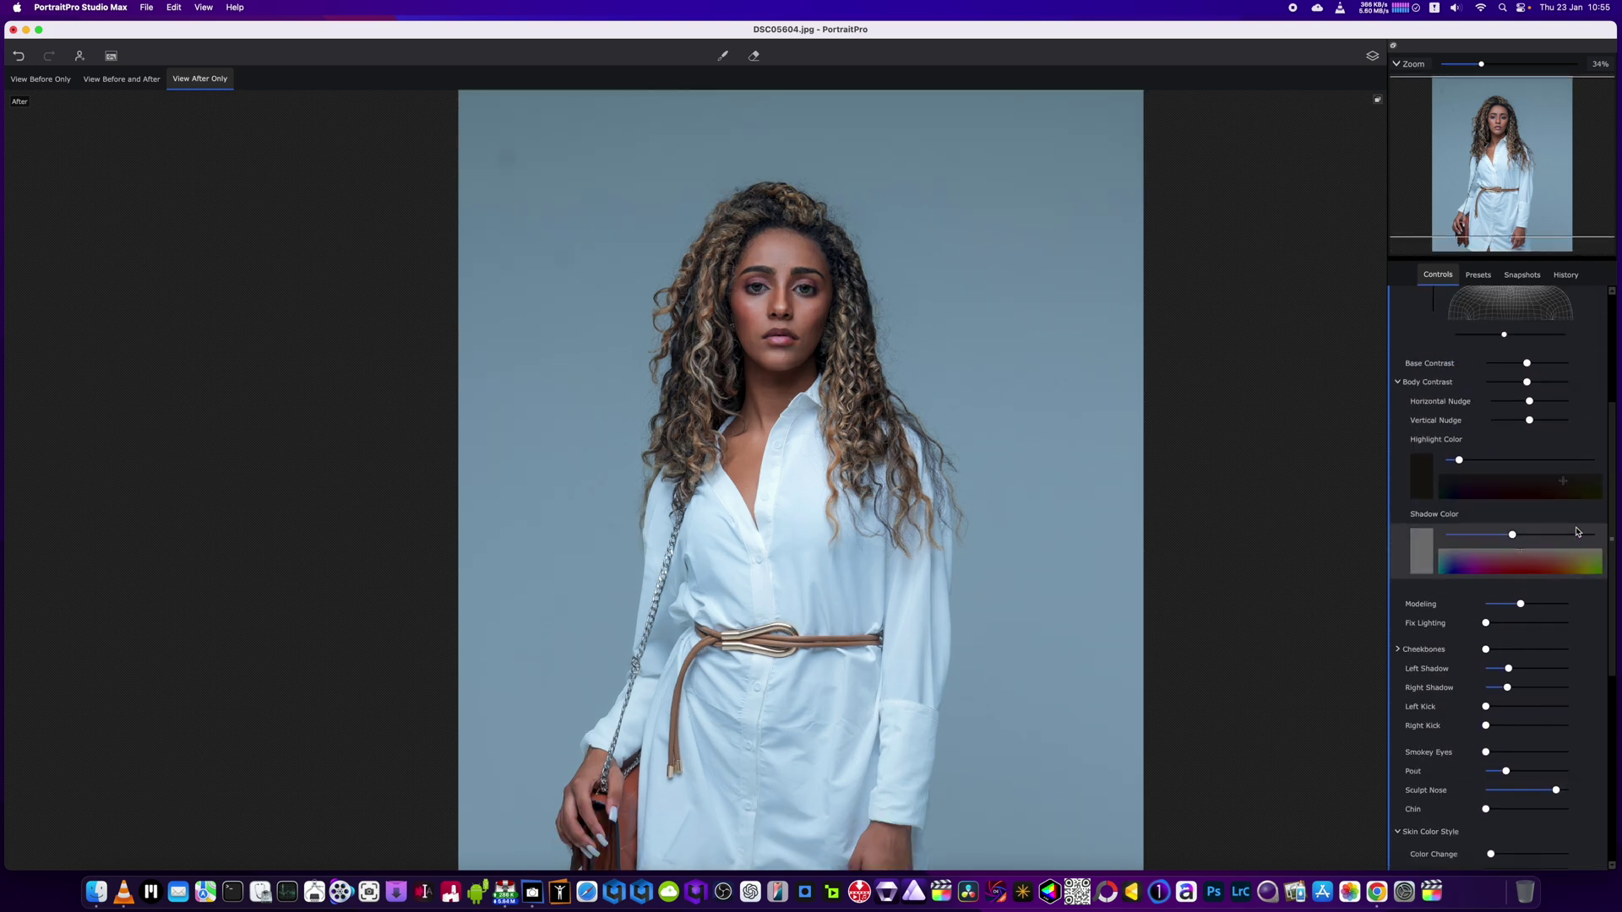
click(1398, 382)
scroll(1400, 363, up, 1)
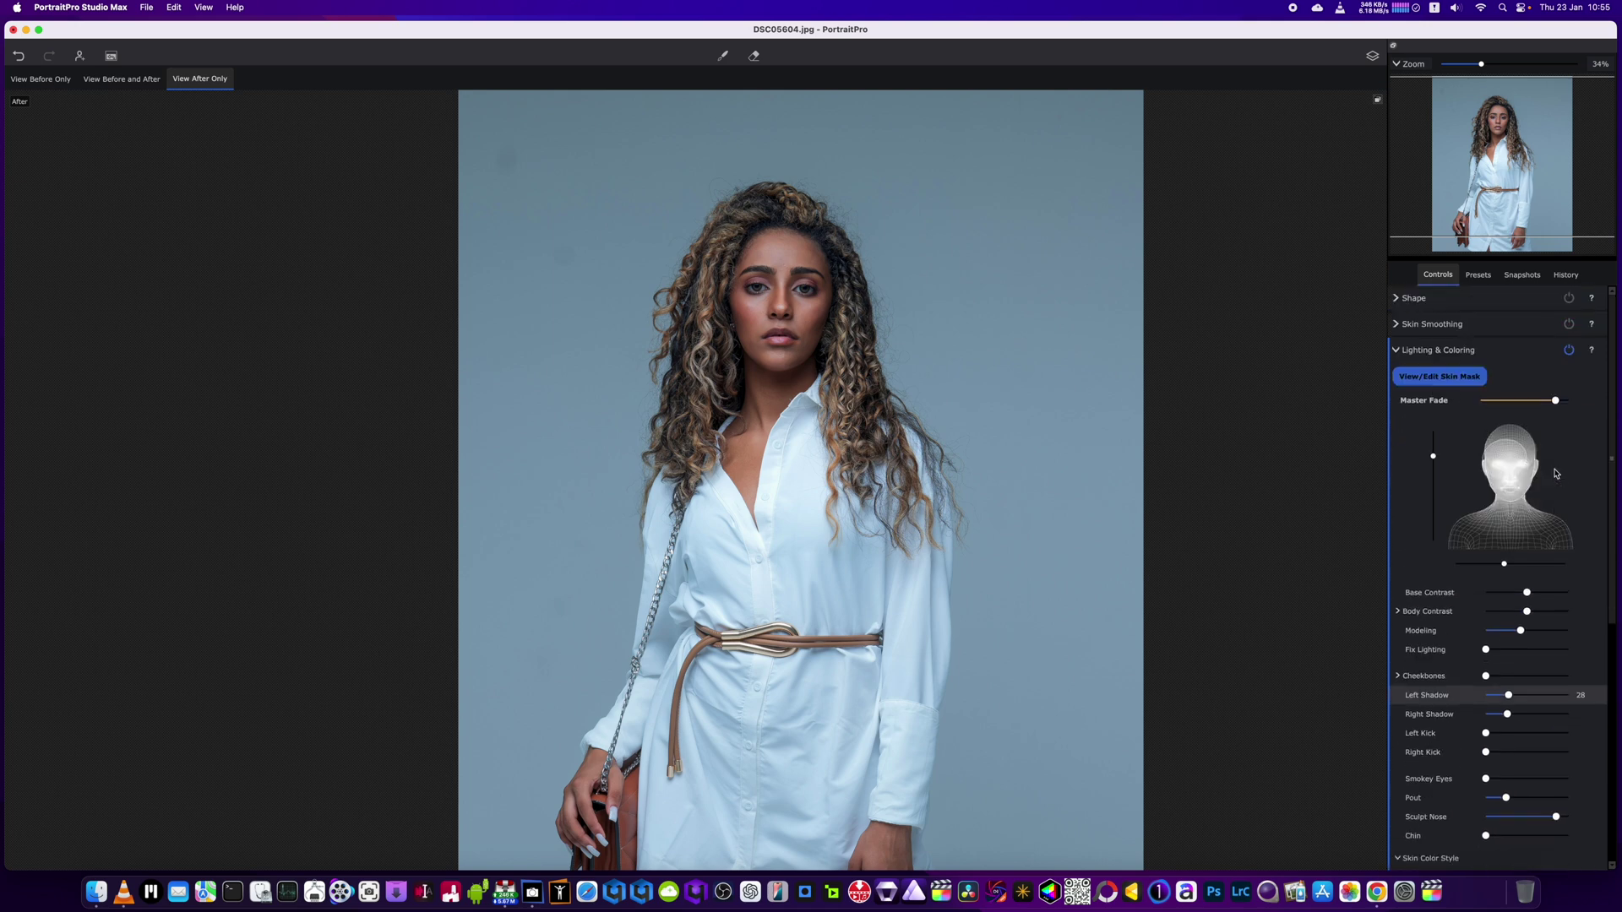
Step: In Makeup, set the lipstick to Texture 2 with a bright magenta-pink colour
click(1399, 353)
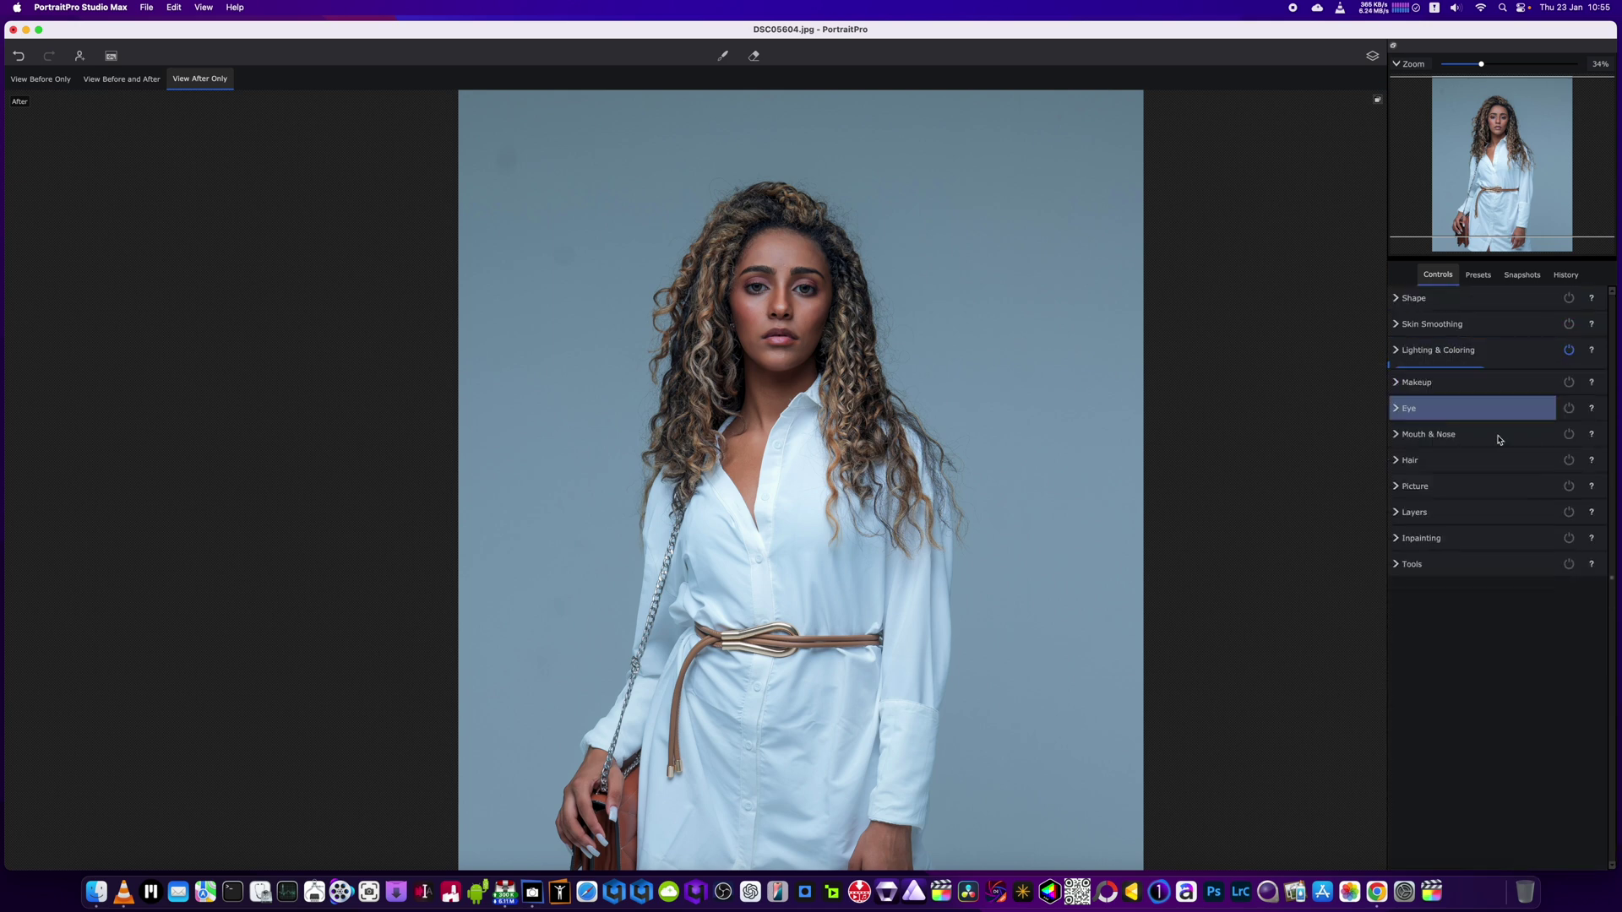
click(1399, 381)
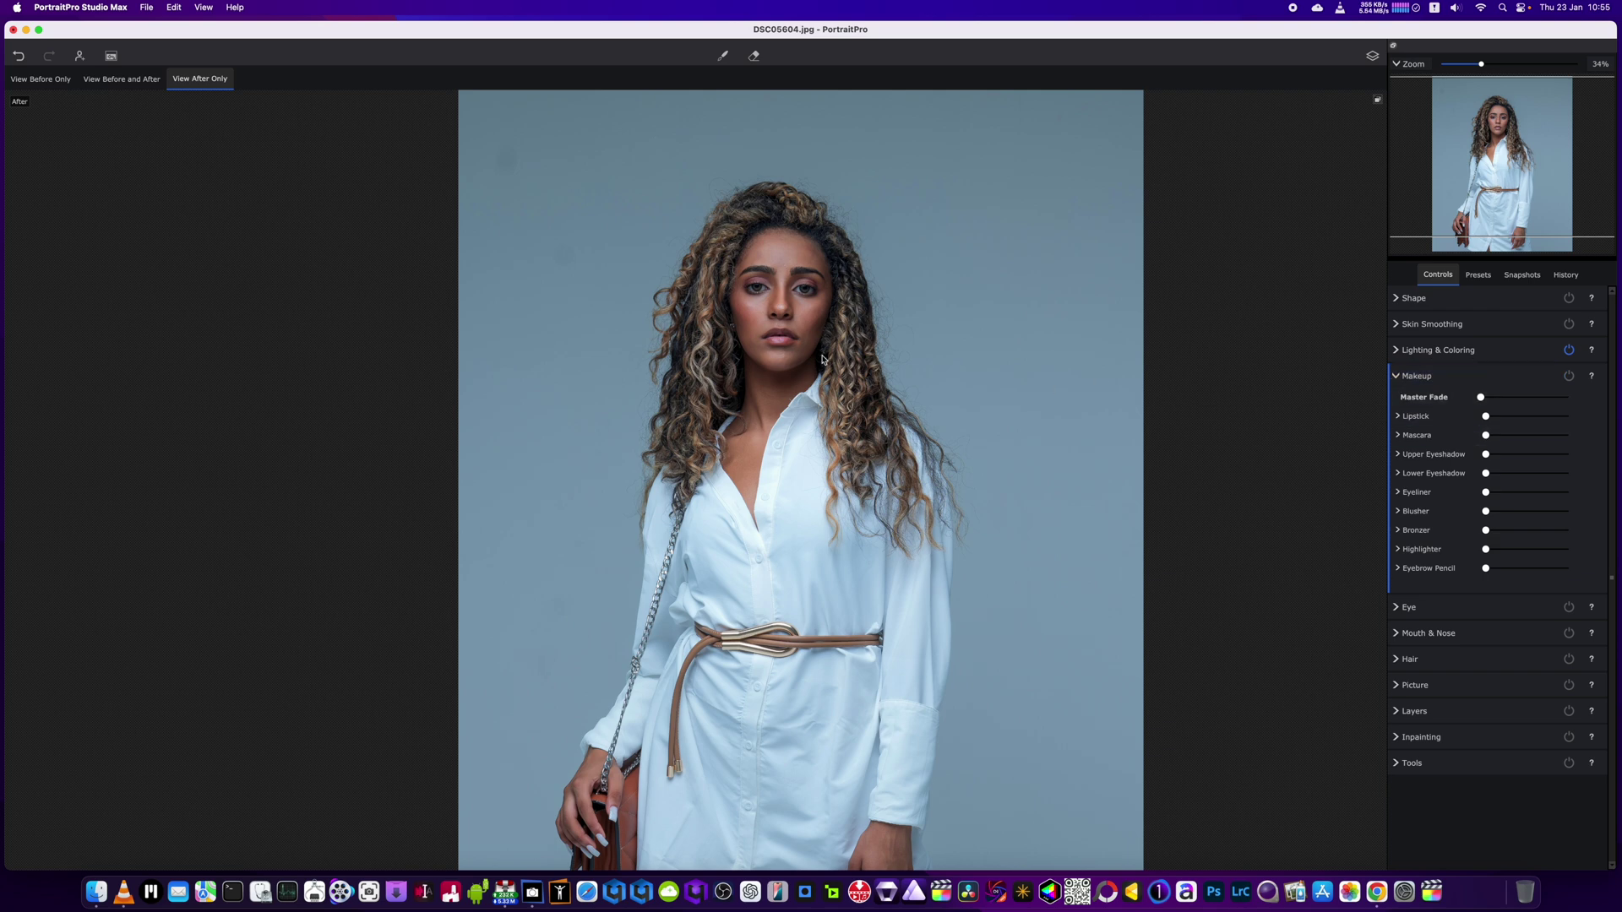
scroll(820, 361, up, 1)
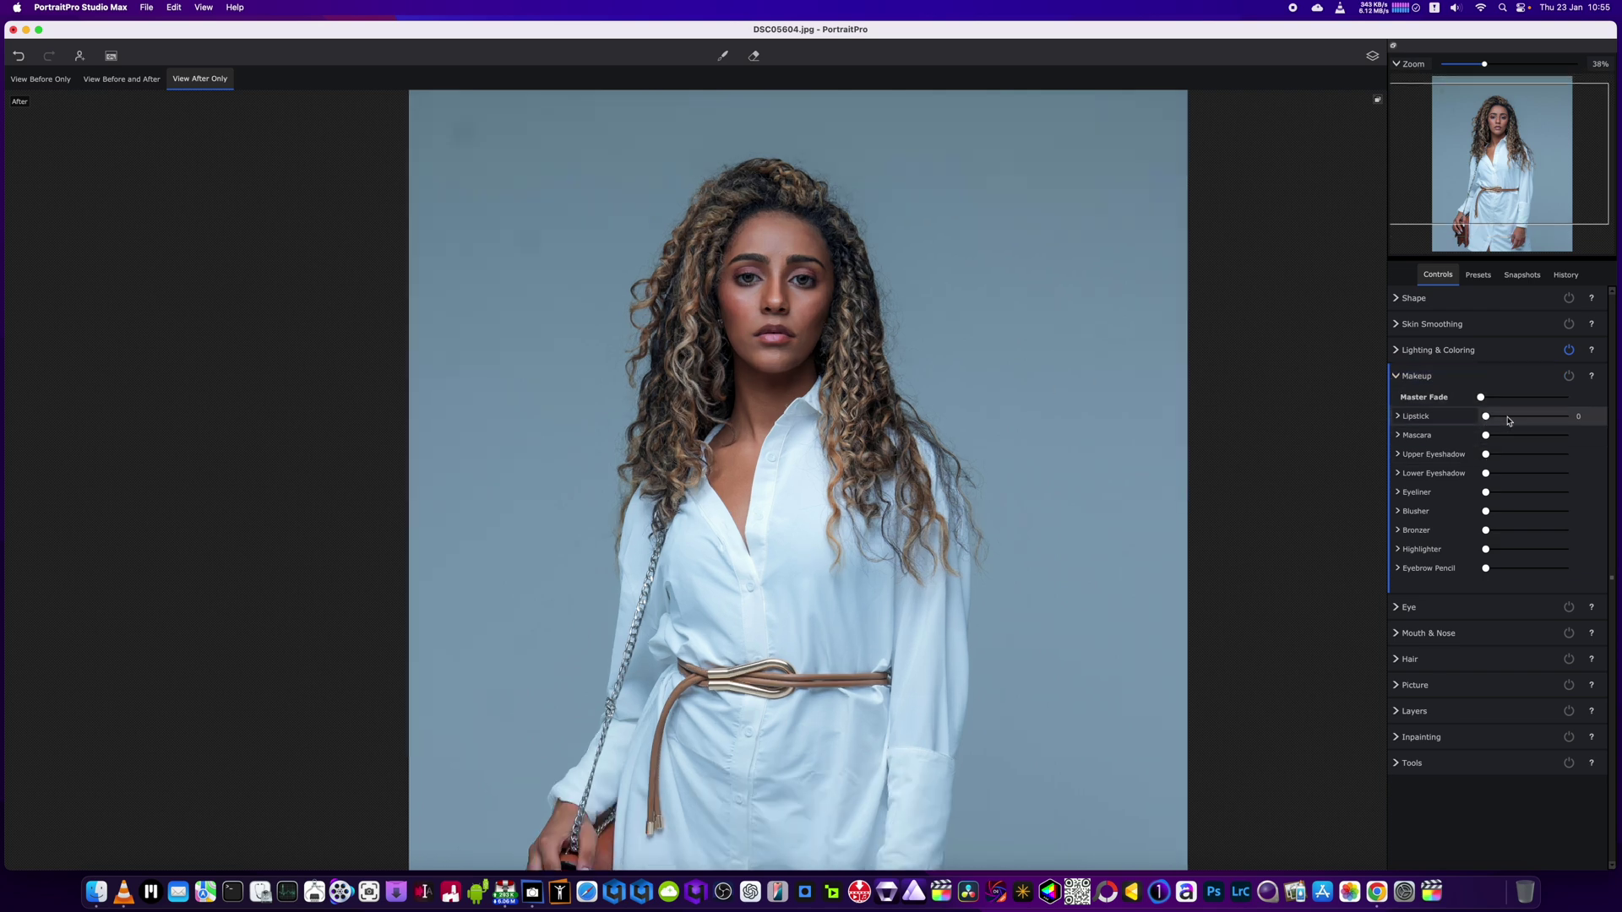
mouse_move(1510, 421)
mouse_down()
mouse_move(1525, 417)
mouse_move(1506, 416)
mouse_up()
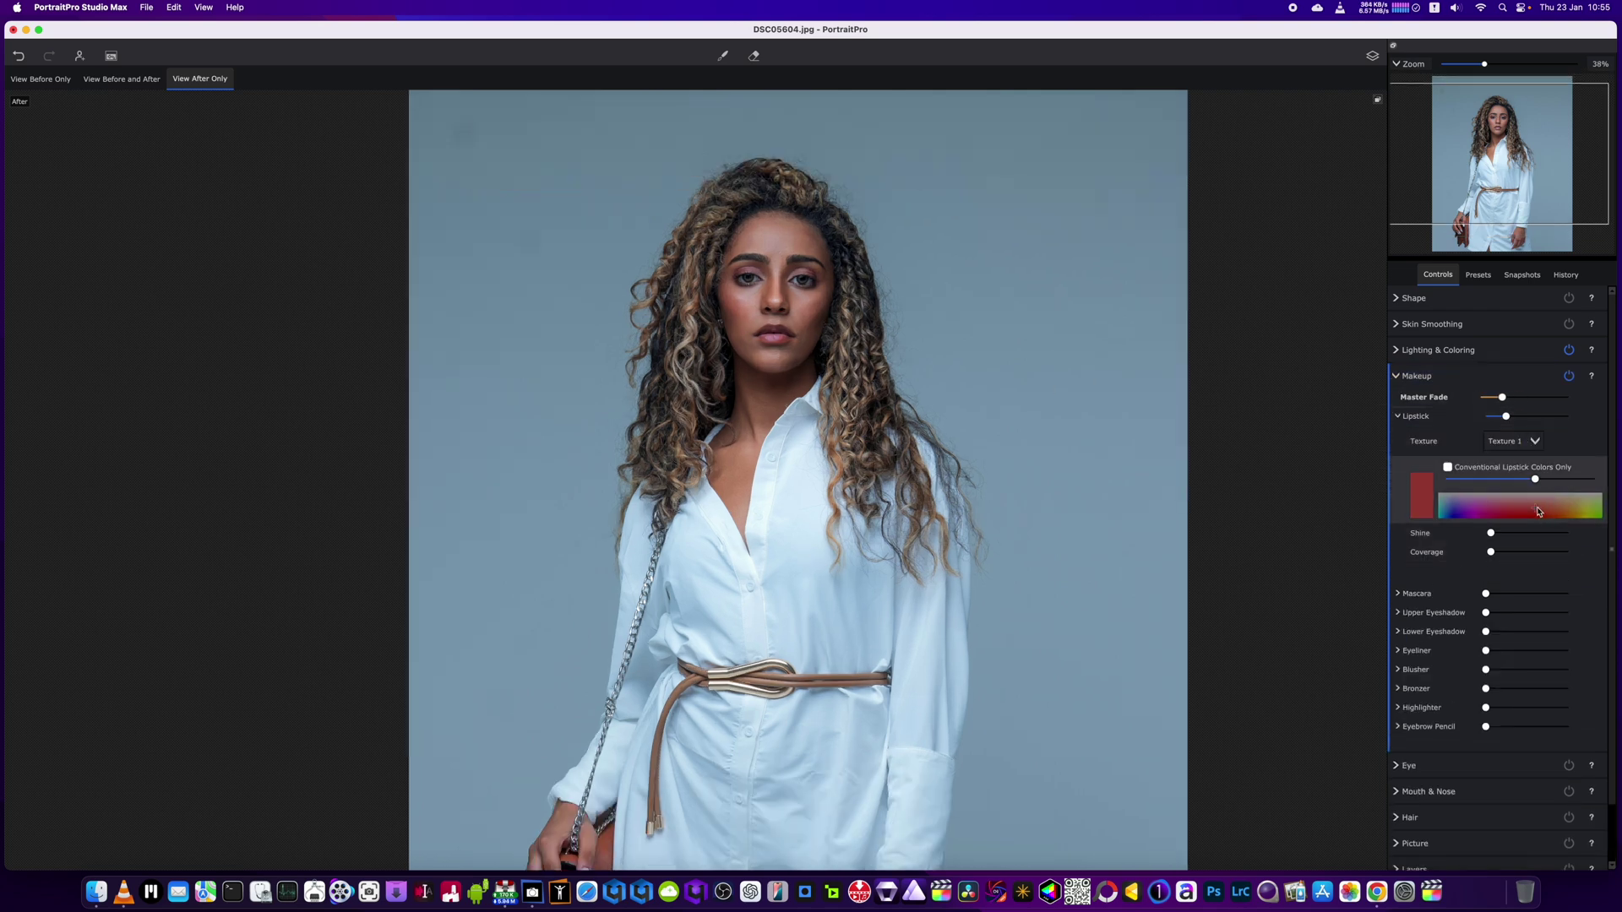
click(1479, 512)
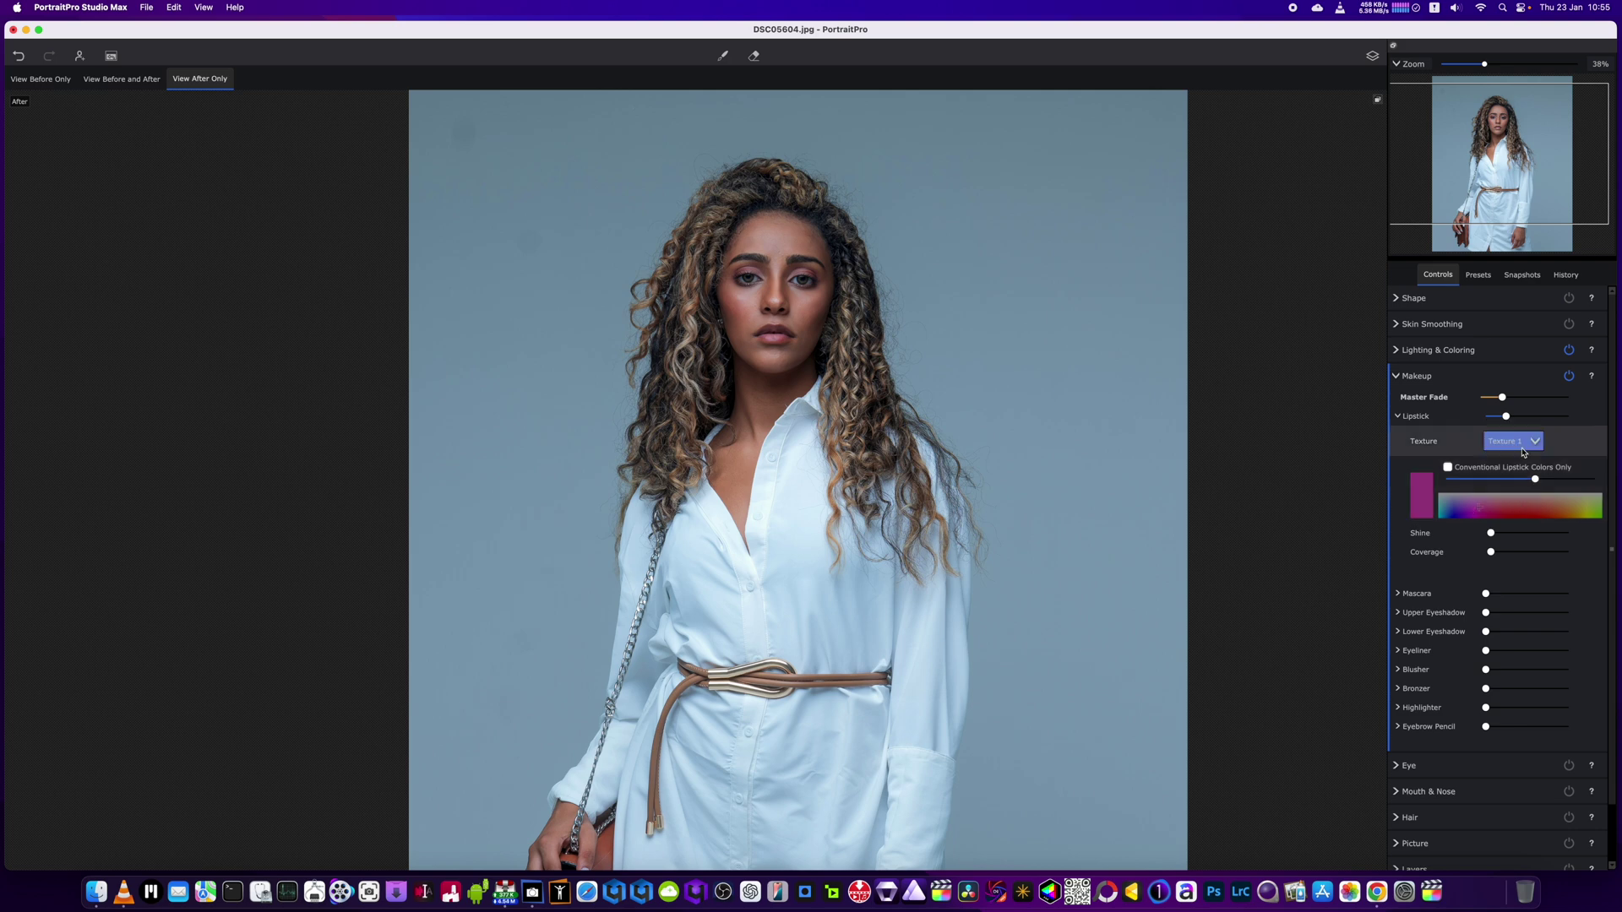
click(1513, 441)
click(1515, 473)
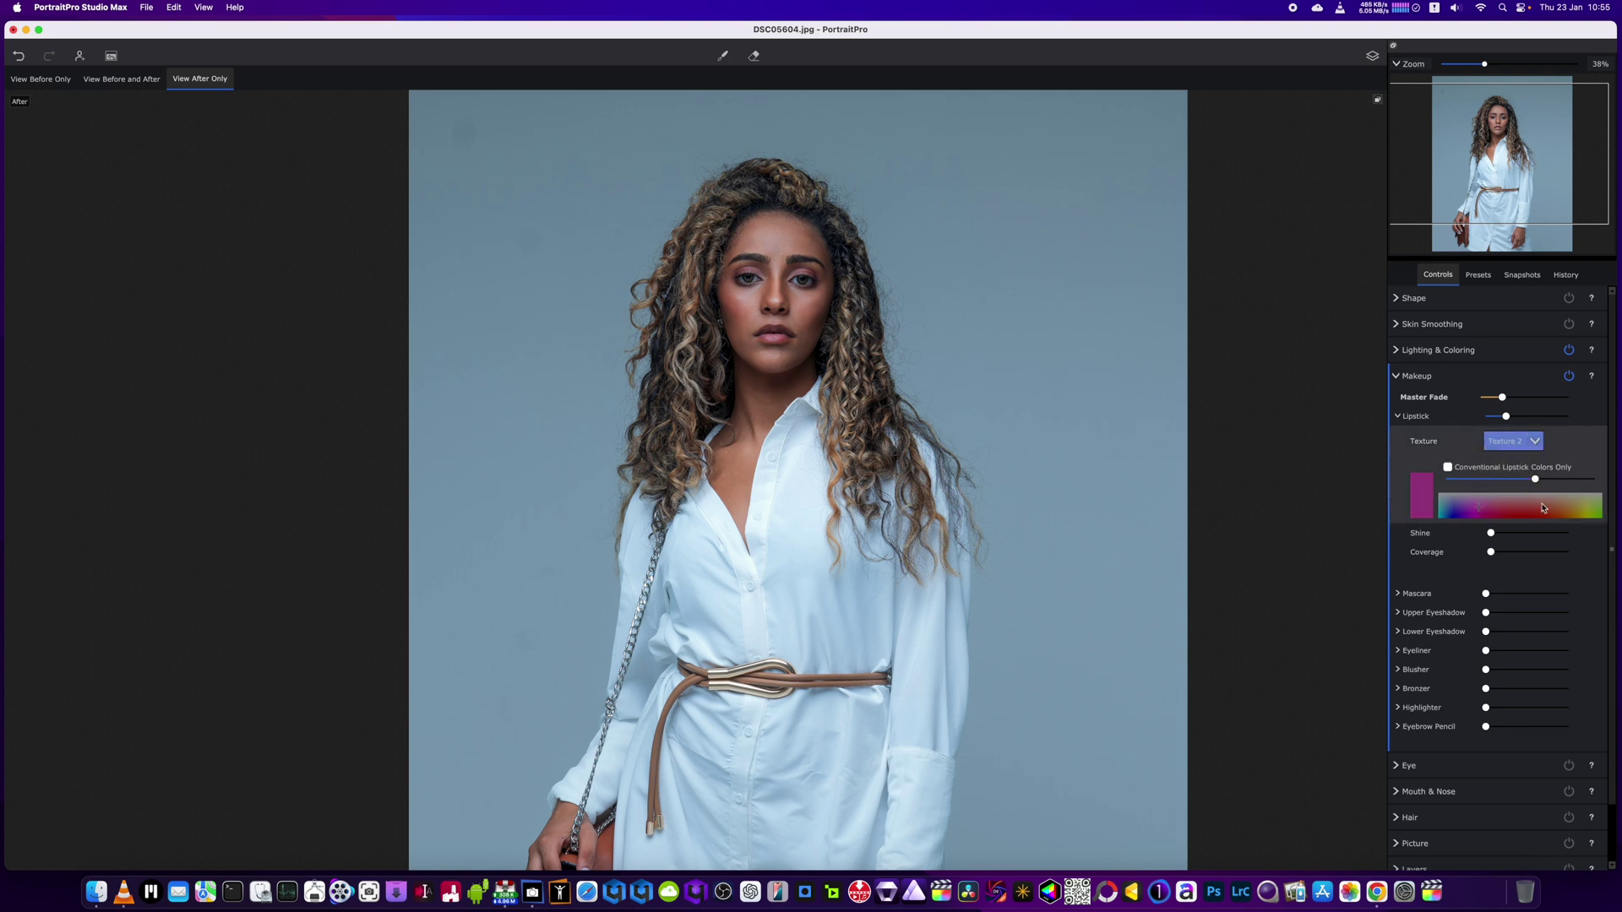
drag(1537, 483, 1608, 488)
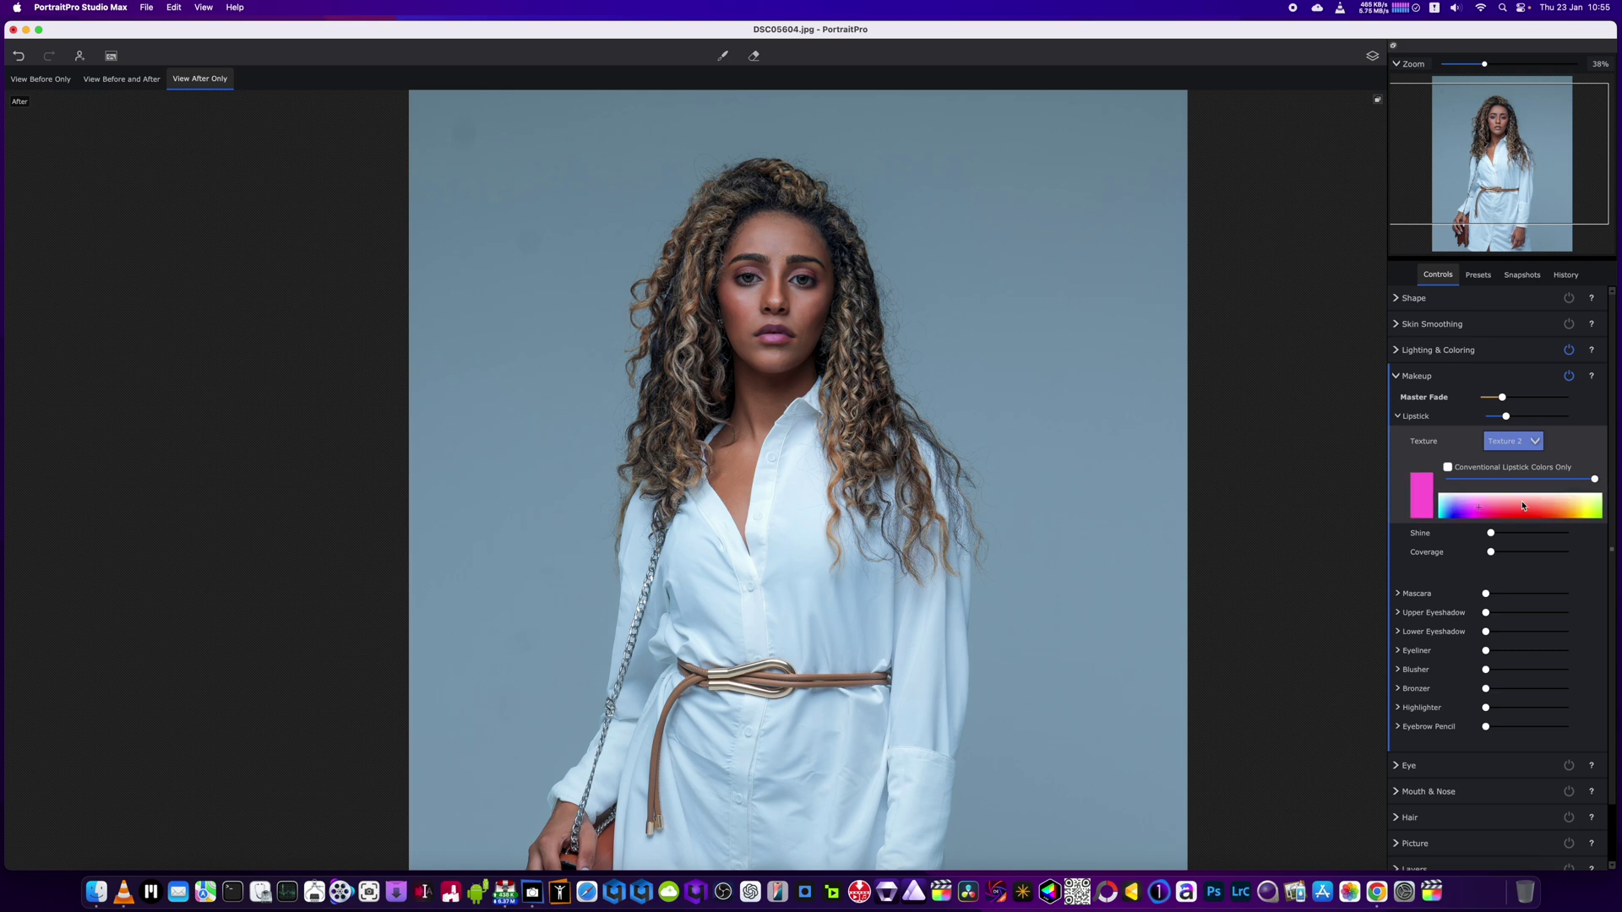
click(1481, 510)
click(1481, 512)
drag(1481, 511, 1483, 515)
Step: Apply mascara at strength 96 and eyeliner at strength 56
click(1413, 415)
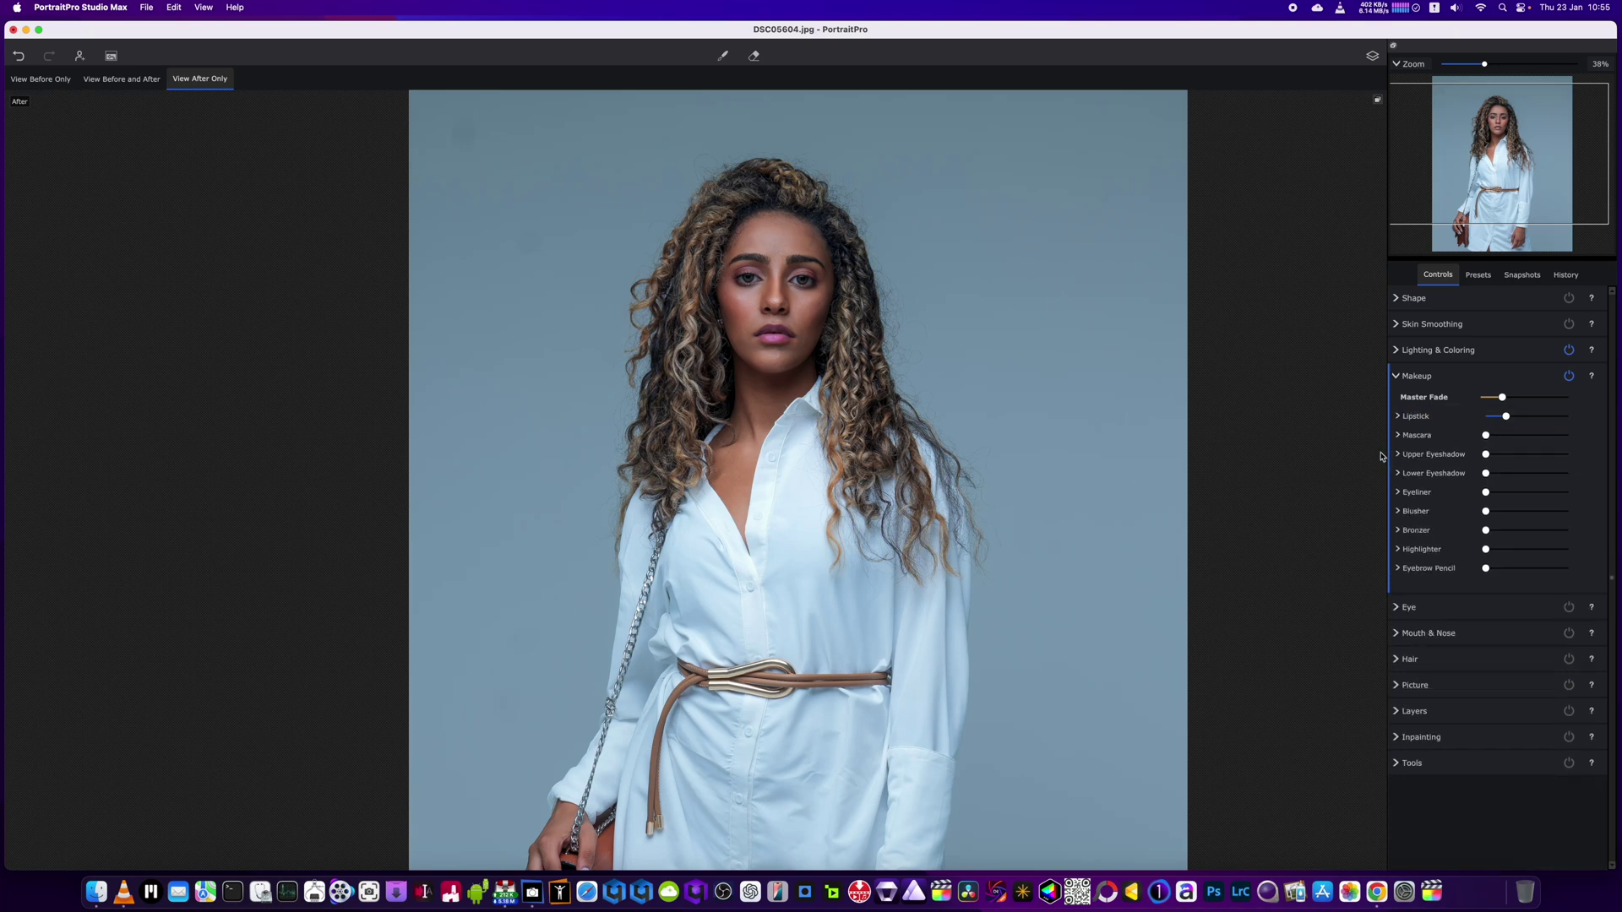
drag(1488, 436, 1567, 448)
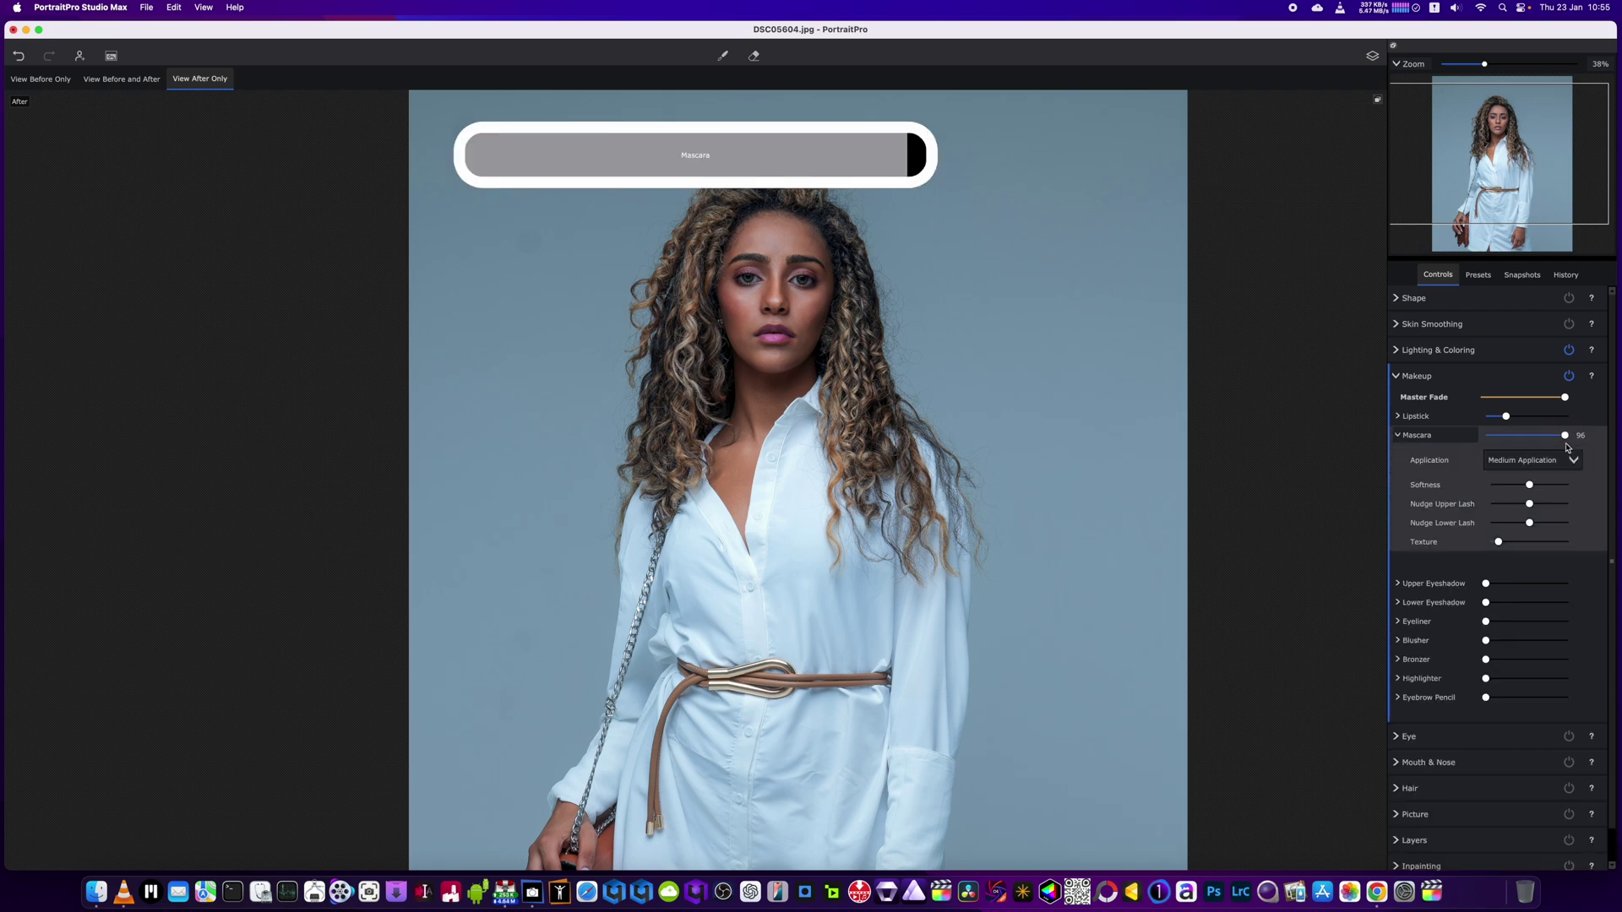
scroll(890, 313, up, 3)
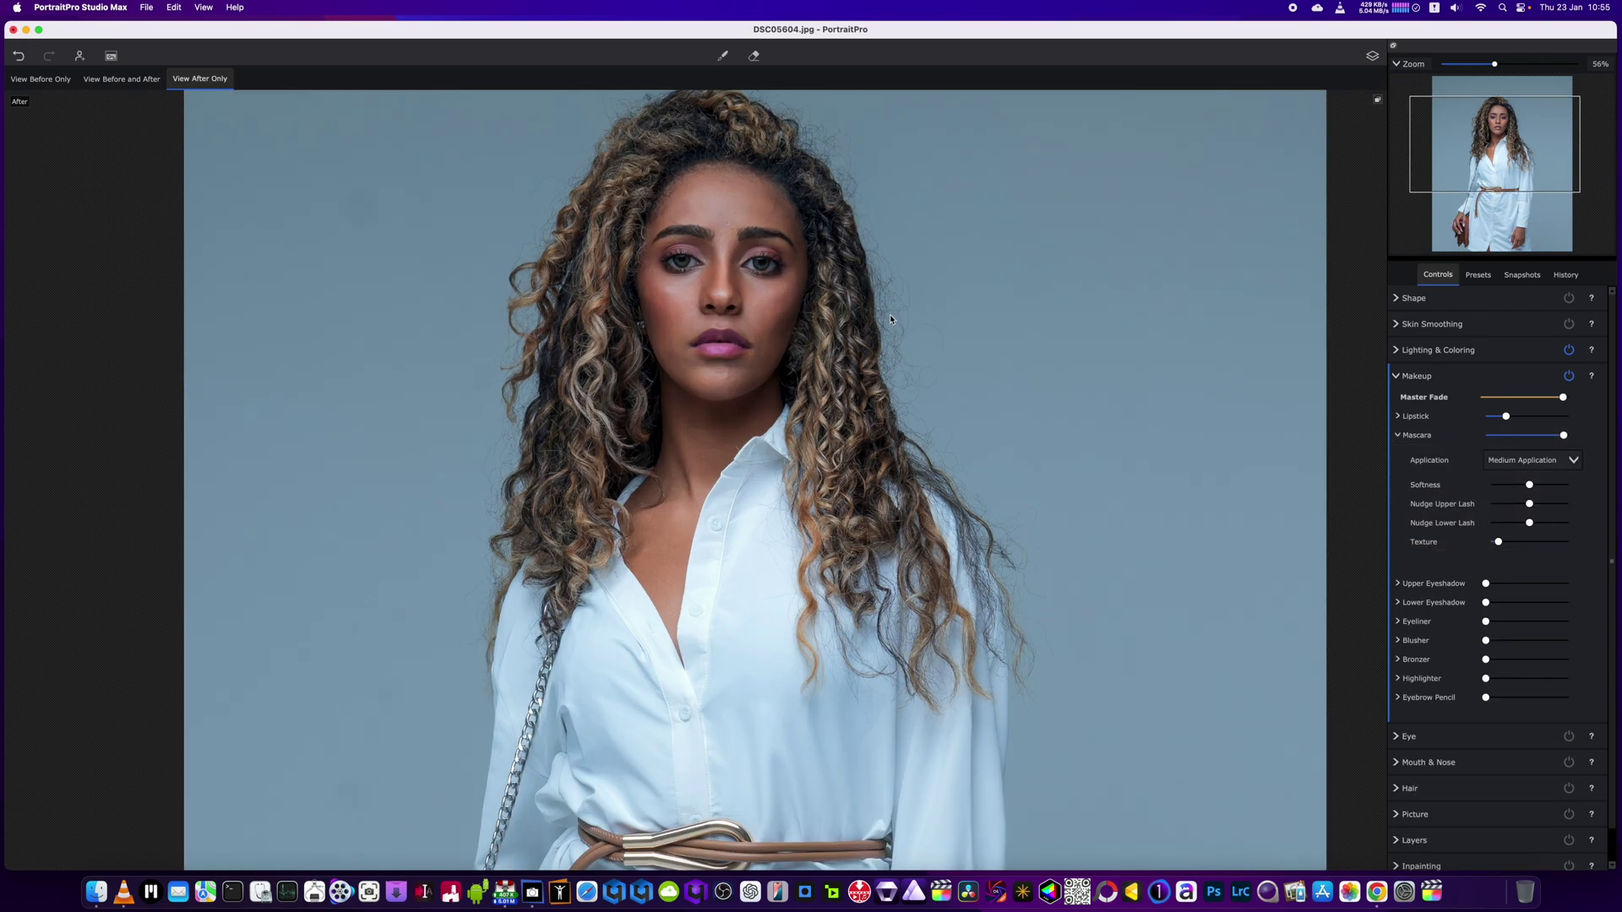
scroll(889, 314, down, 3)
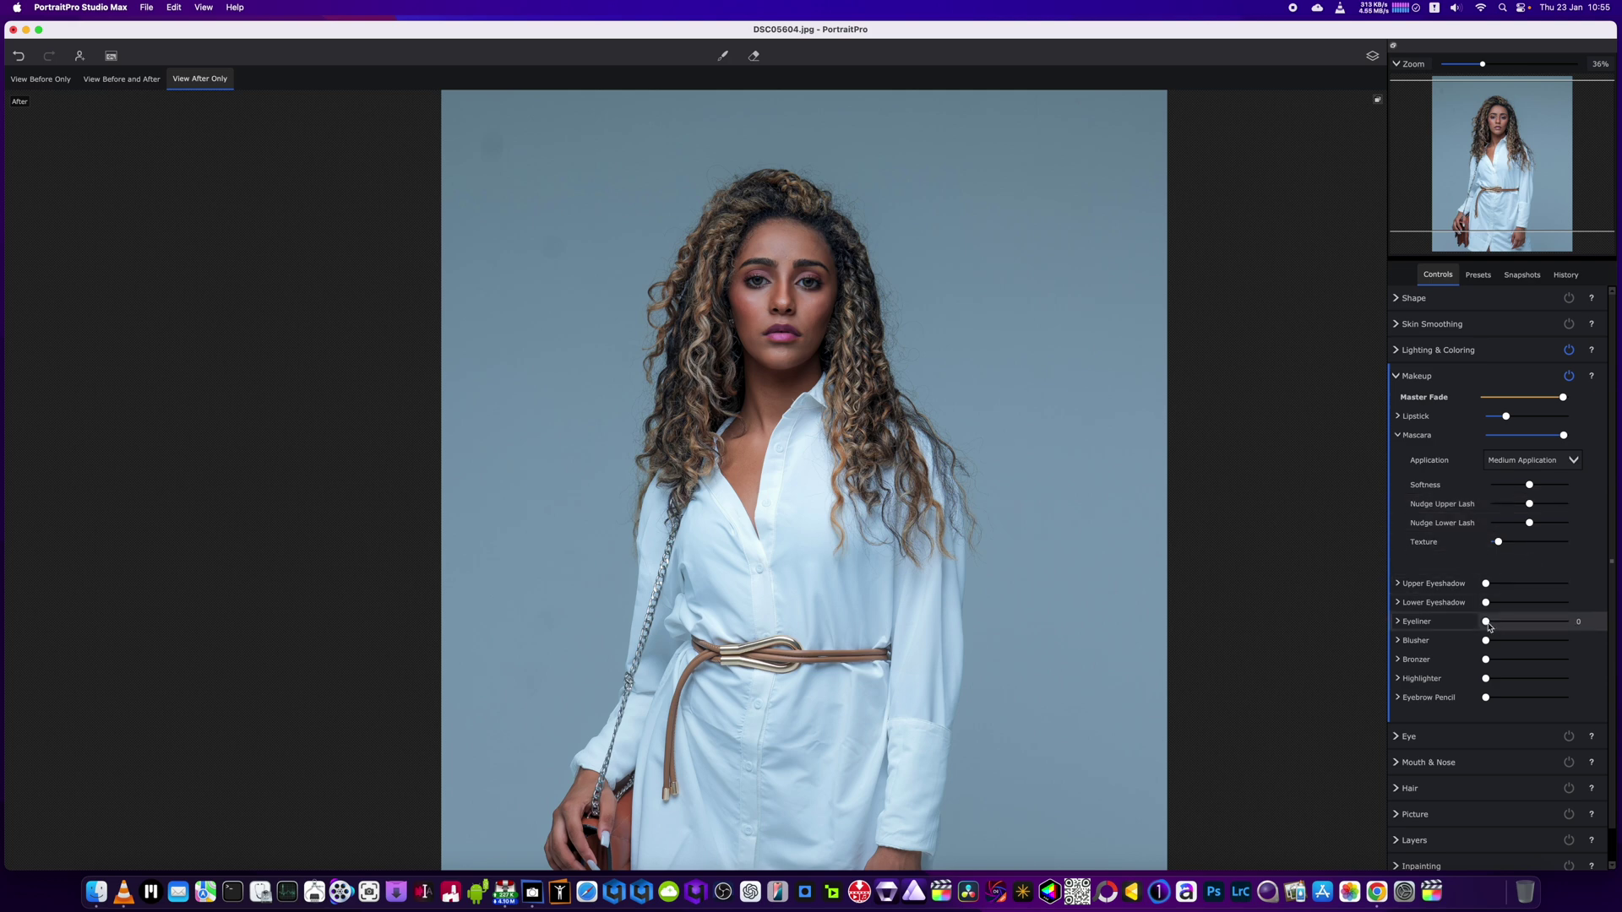
mouse_move(1487, 622)
mouse_down()
mouse_move(1542, 622)
mouse_move(1482, 634)
mouse_up()
scroll(1471, 633, down, 3)
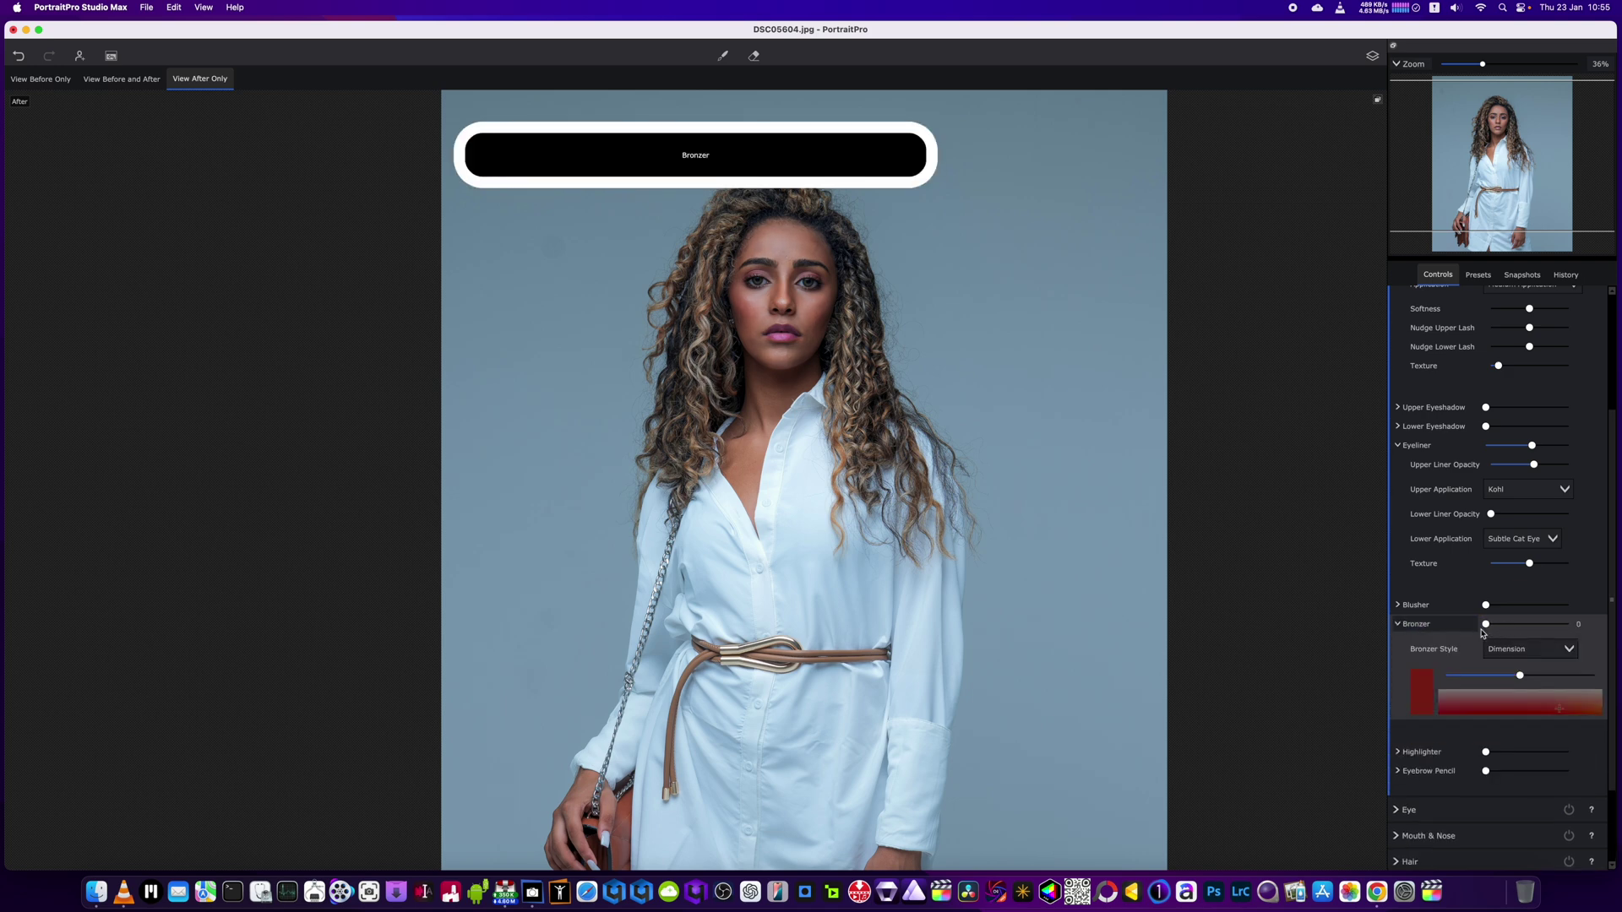
Step: Expand Blusher and add a light blush to the cheeks at strength 22
click(1485, 605)
mouse_move(1487, 534)
mouse_down()
mouse_move(1513, 537)
mouse_move(1497, 538)
mouse_up()
scroll(1489, 534, up, 3)
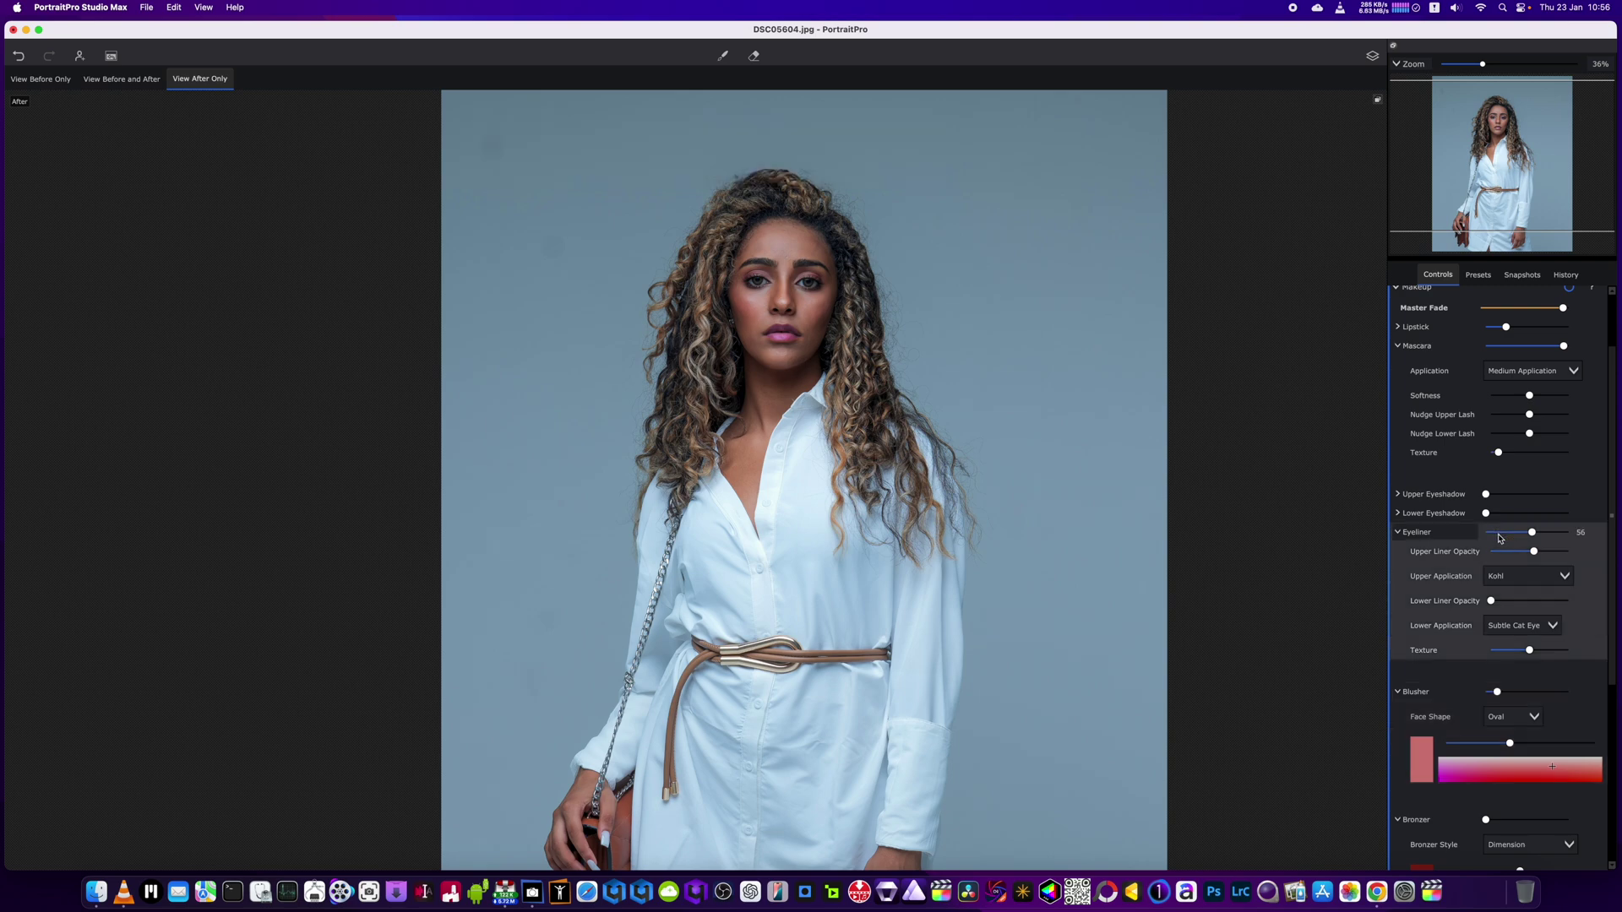
drag(1497, 695, 1506, 701)
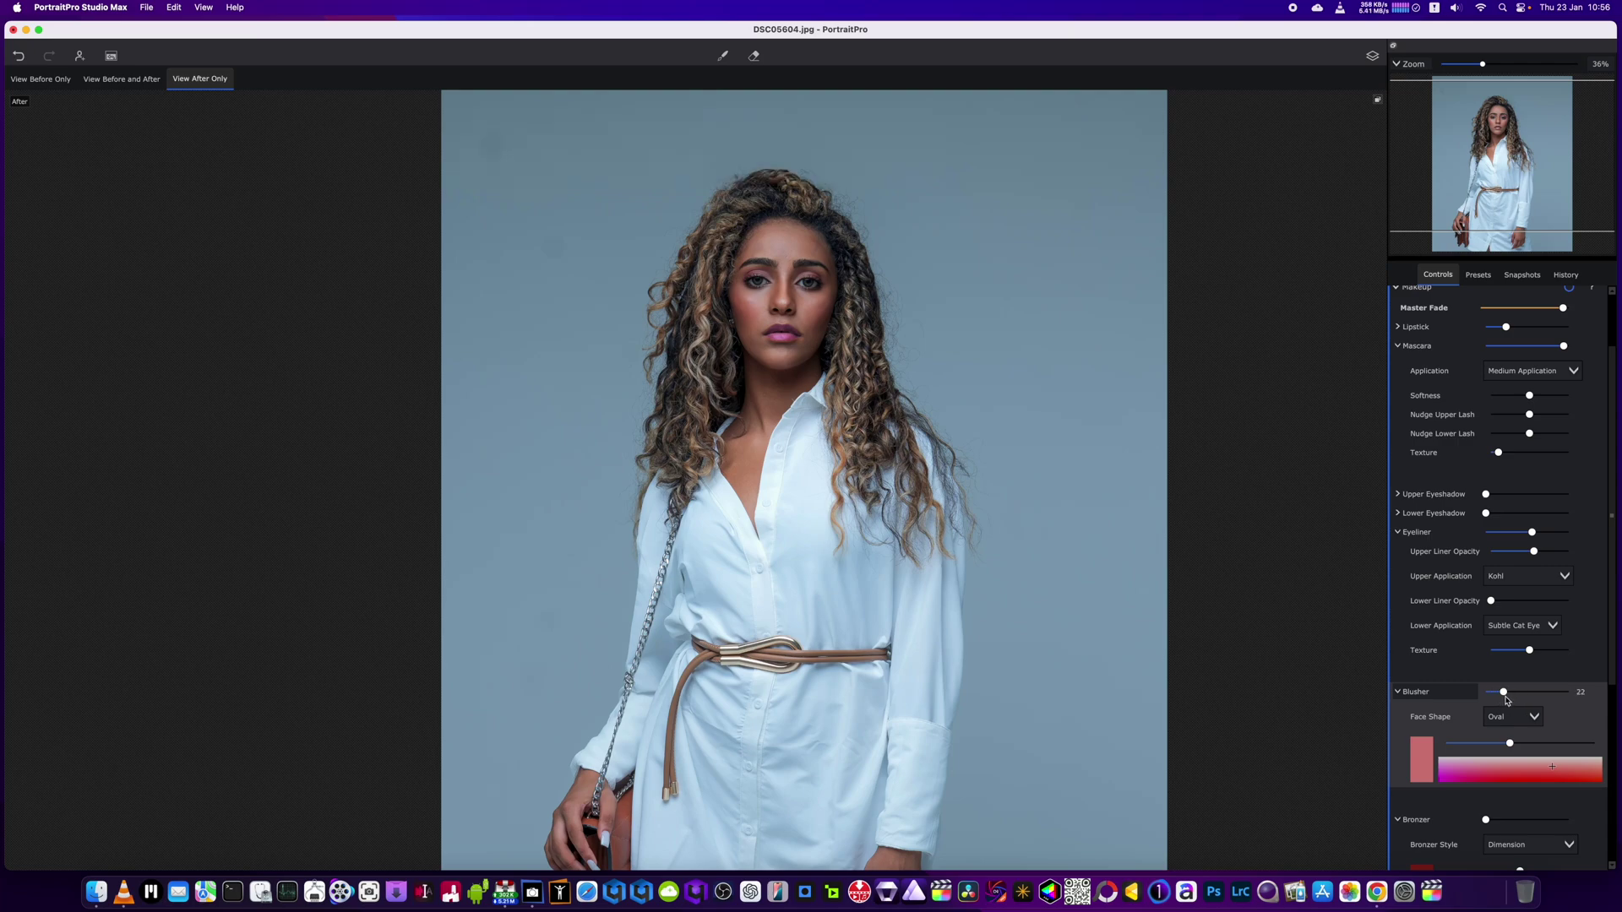
scroll(1507, 700, down, 5)
click(1507, 699)
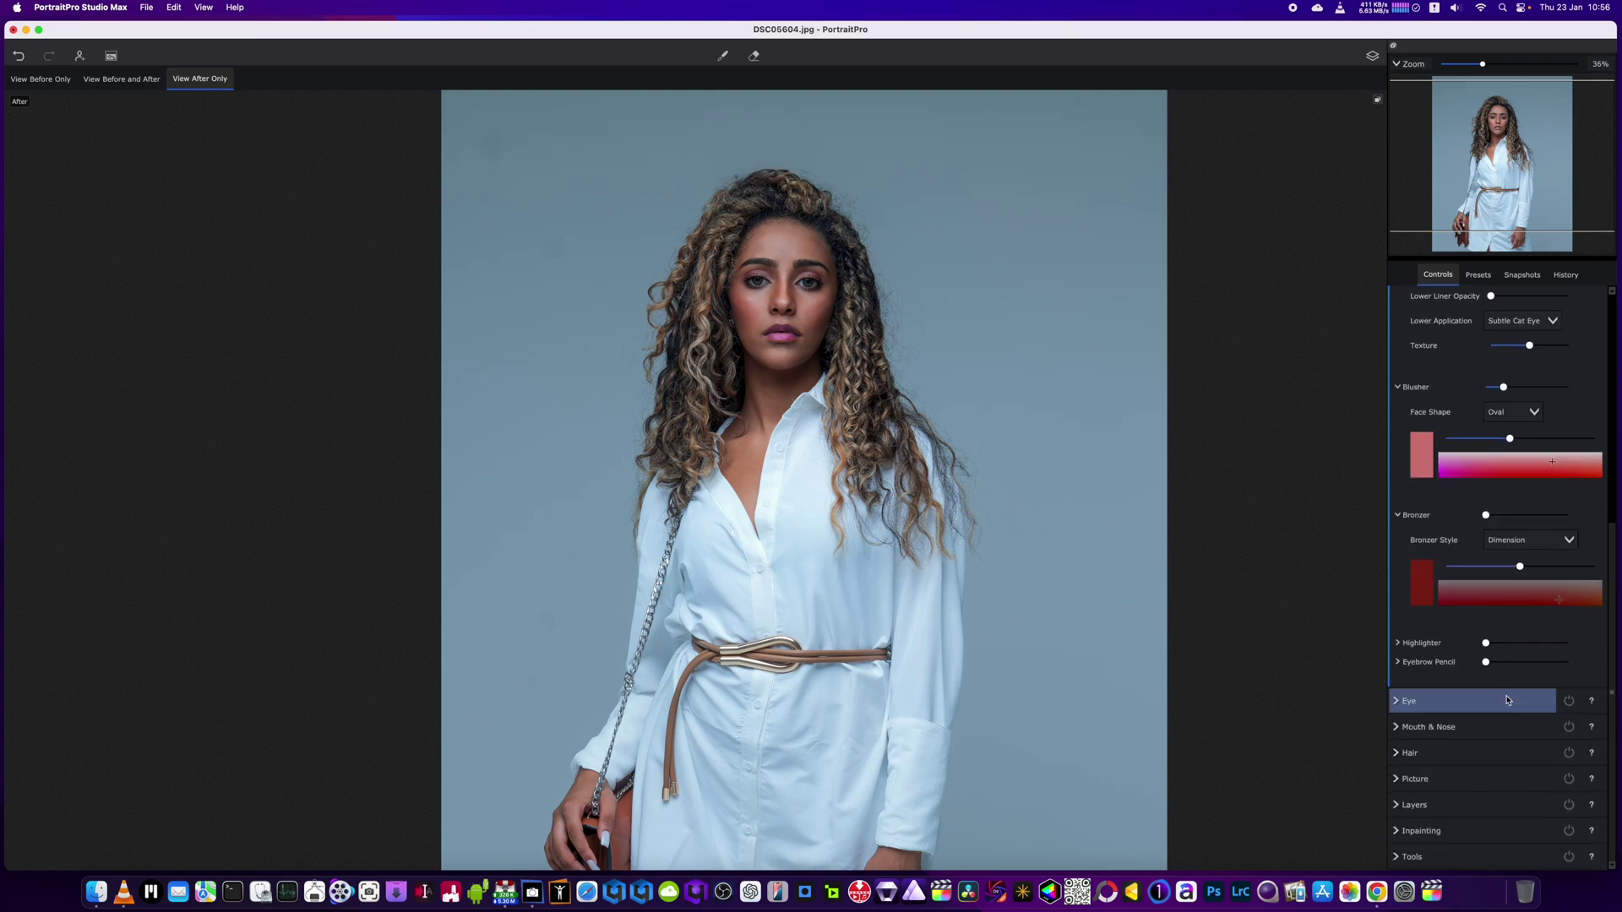
Step: Set the hair Temperature to -13 for a slightly cooler tone
click(1487, 754)
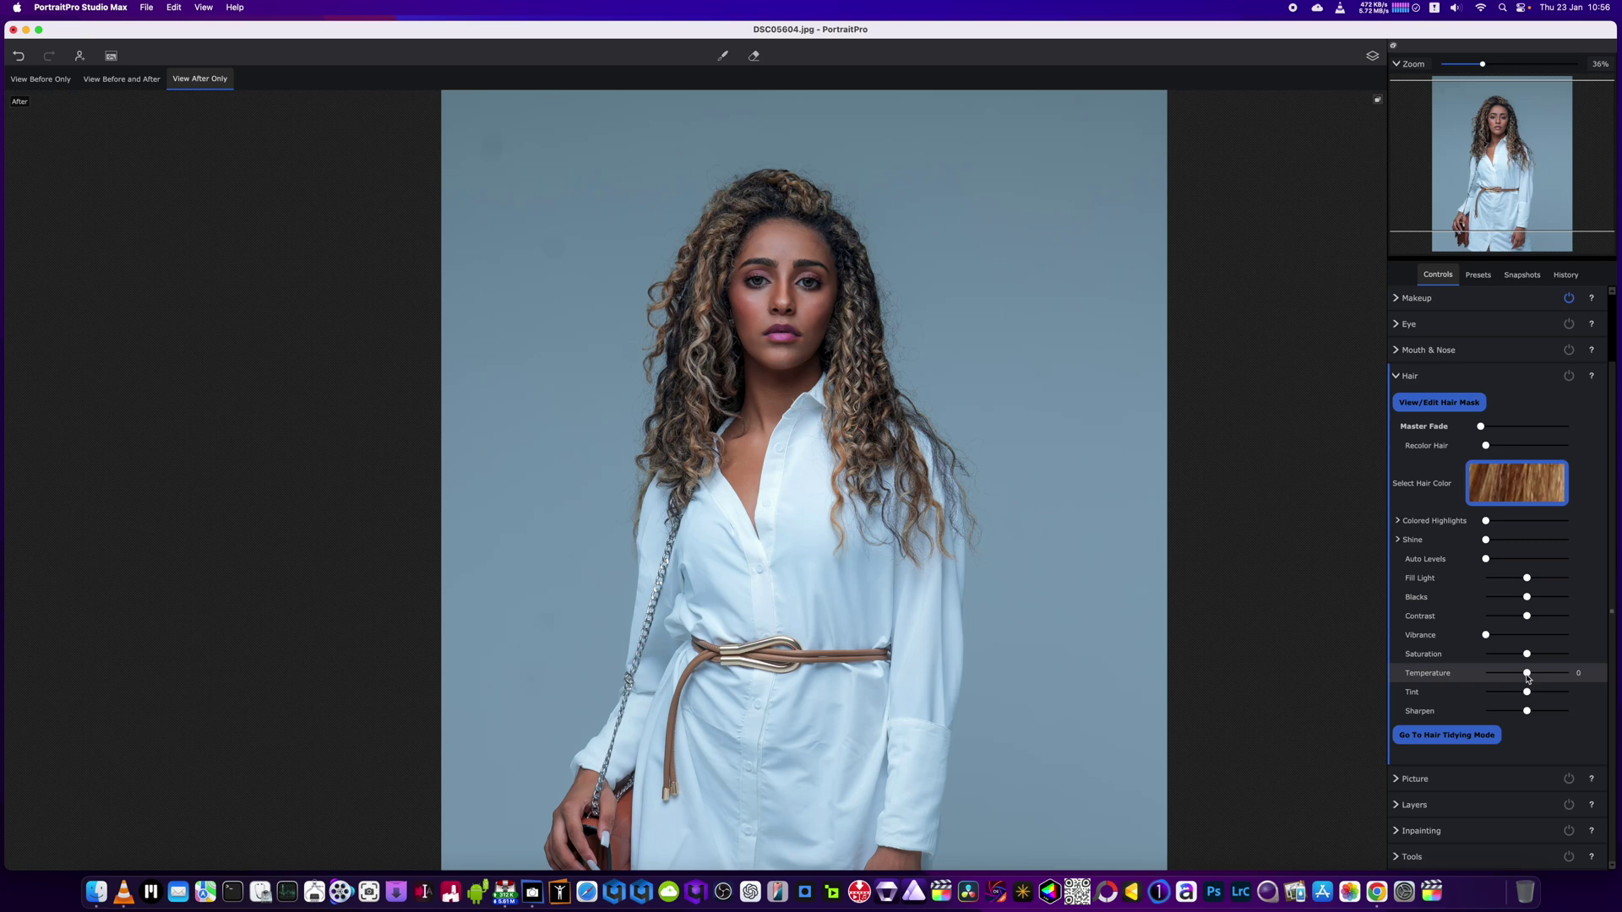
drag(1525, 676, 1523, 679)
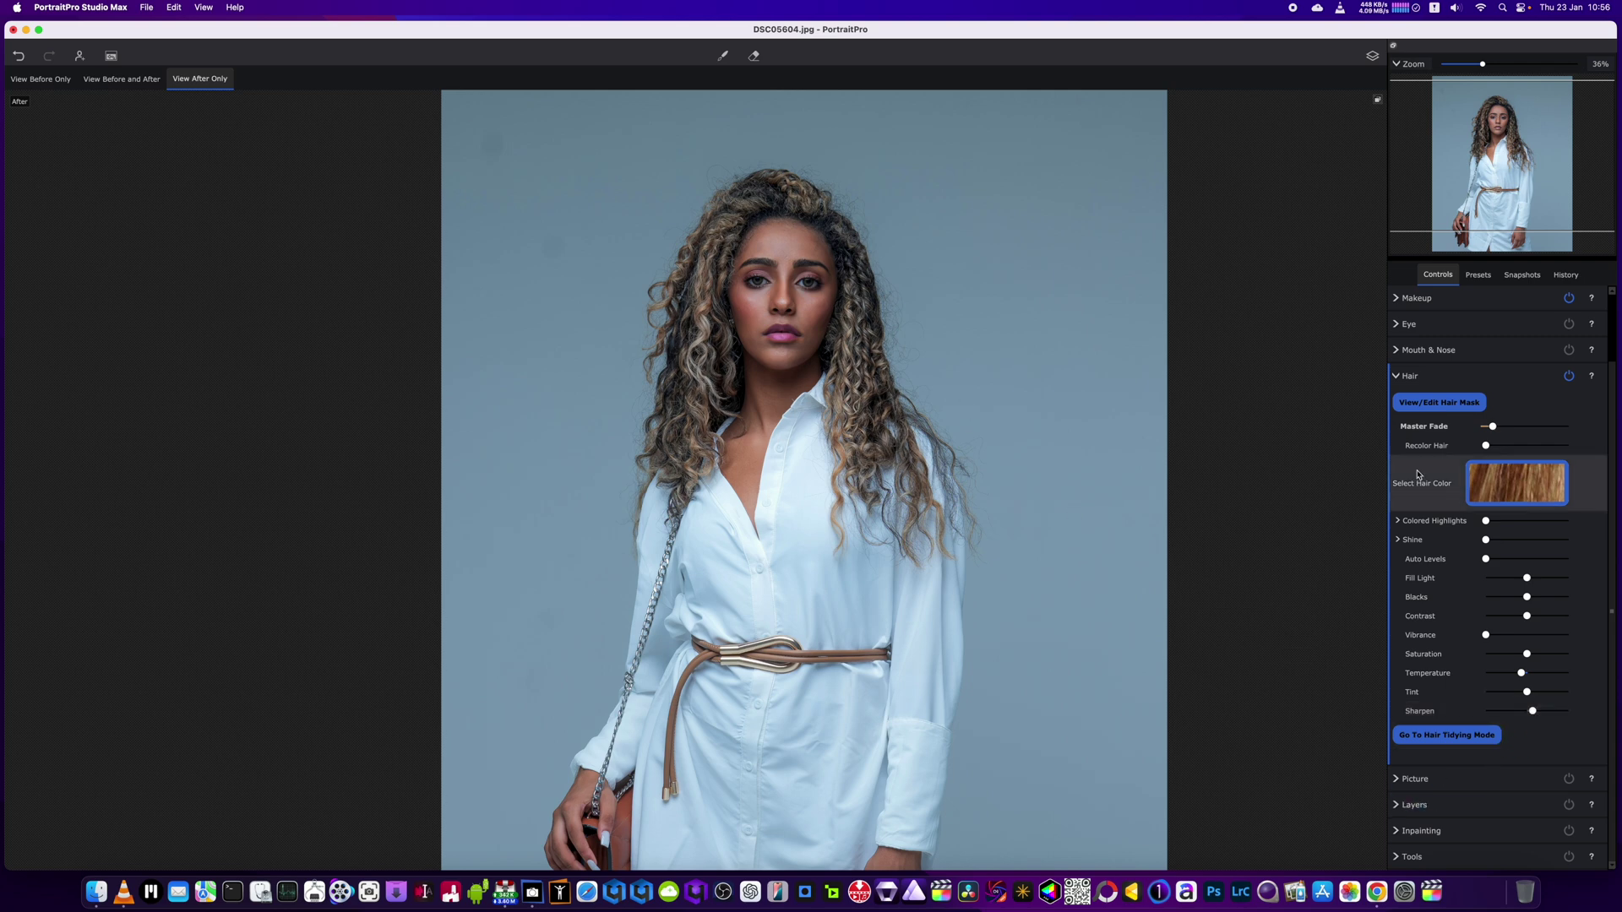
click(1399, 378)
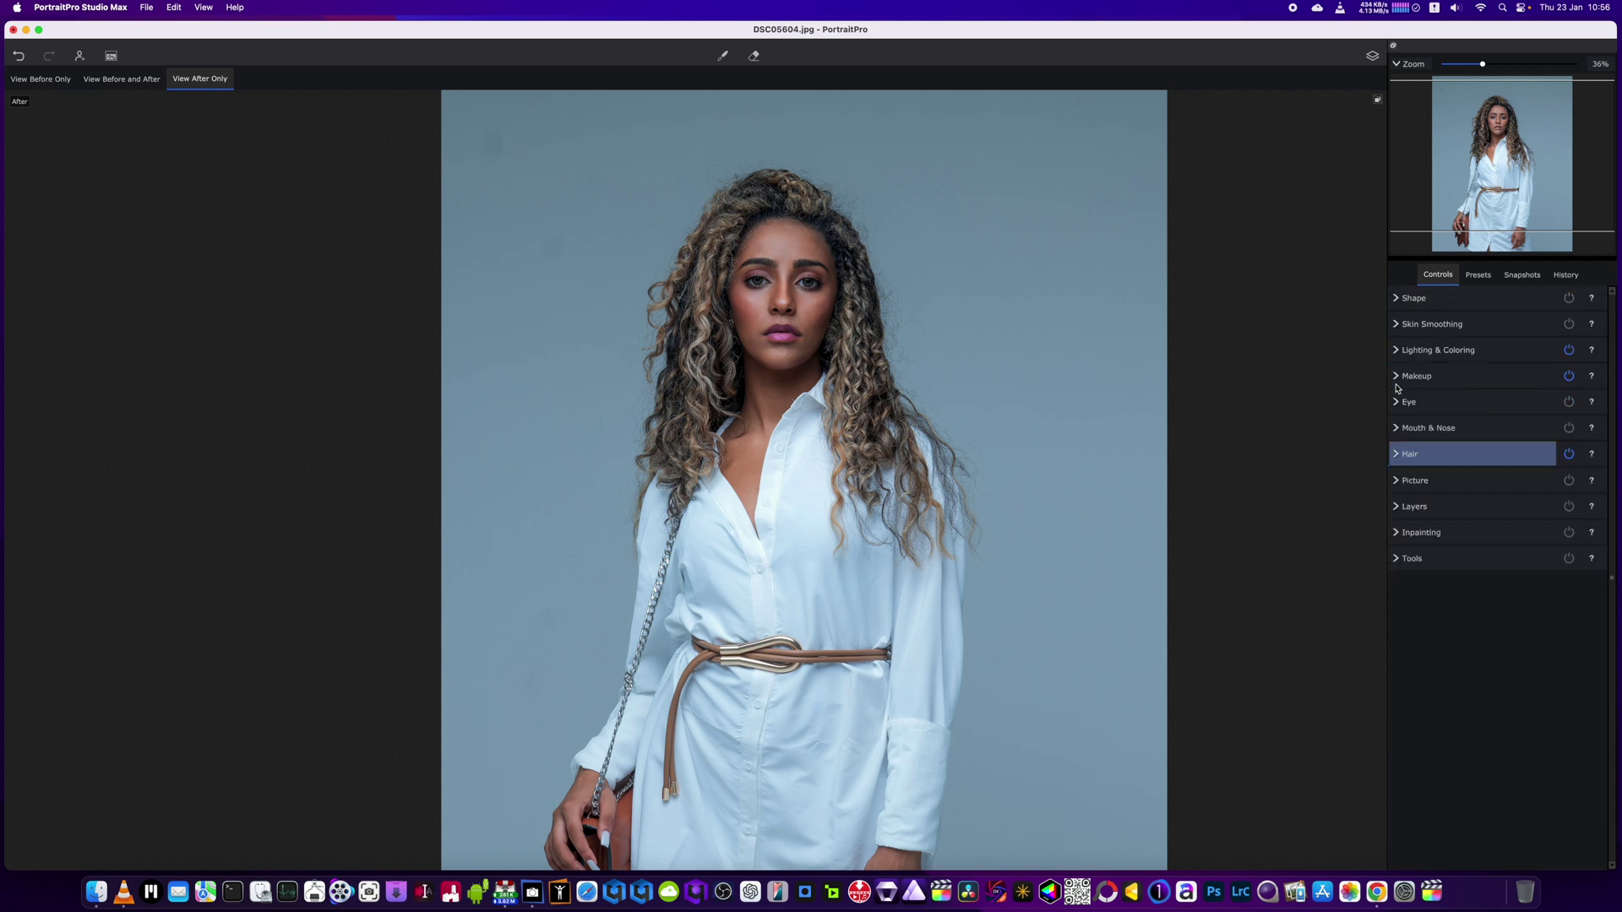
Step: Push Moisten Lips to 100, then settle it back at about 61
click(1403, 428)
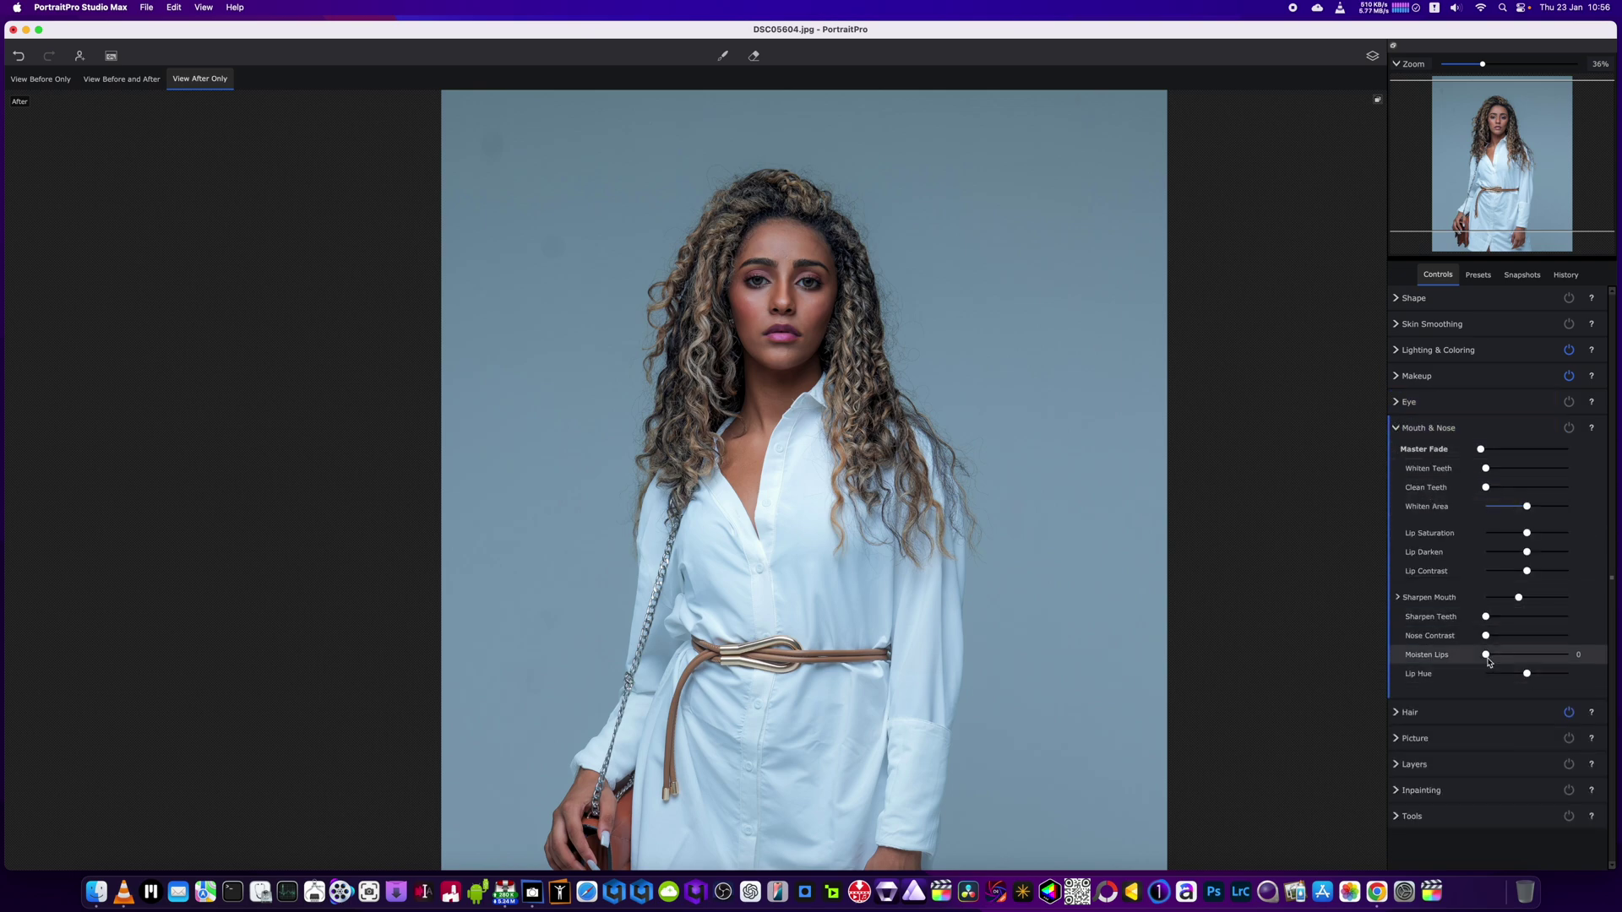
drag(1486, 656, 1585, 659)
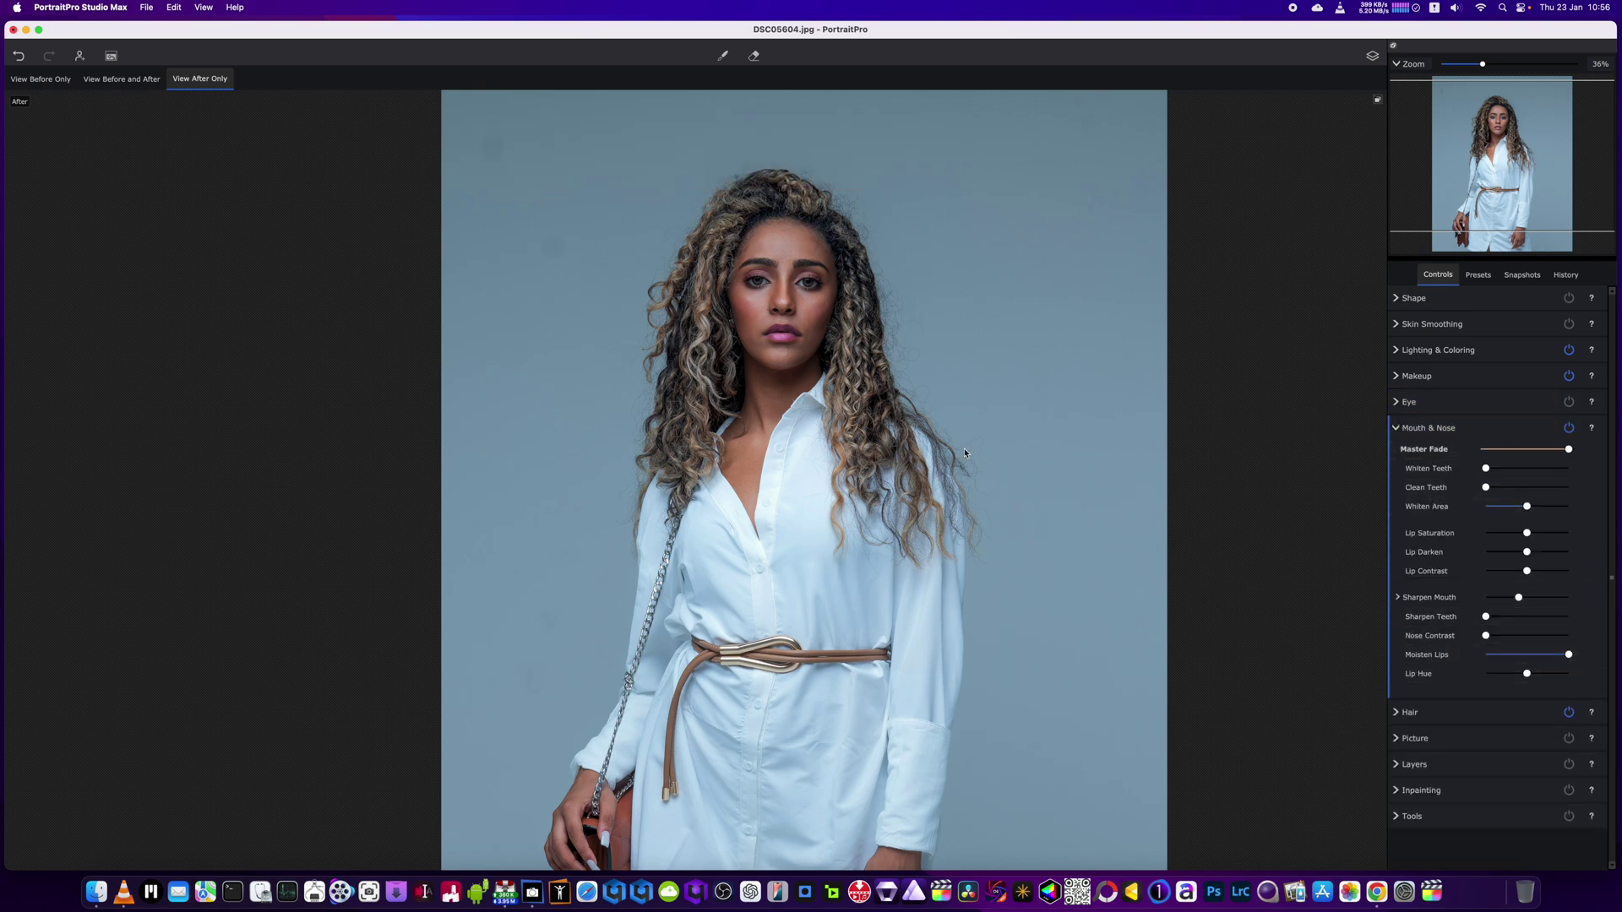
scroll(847, 329, up, 5)
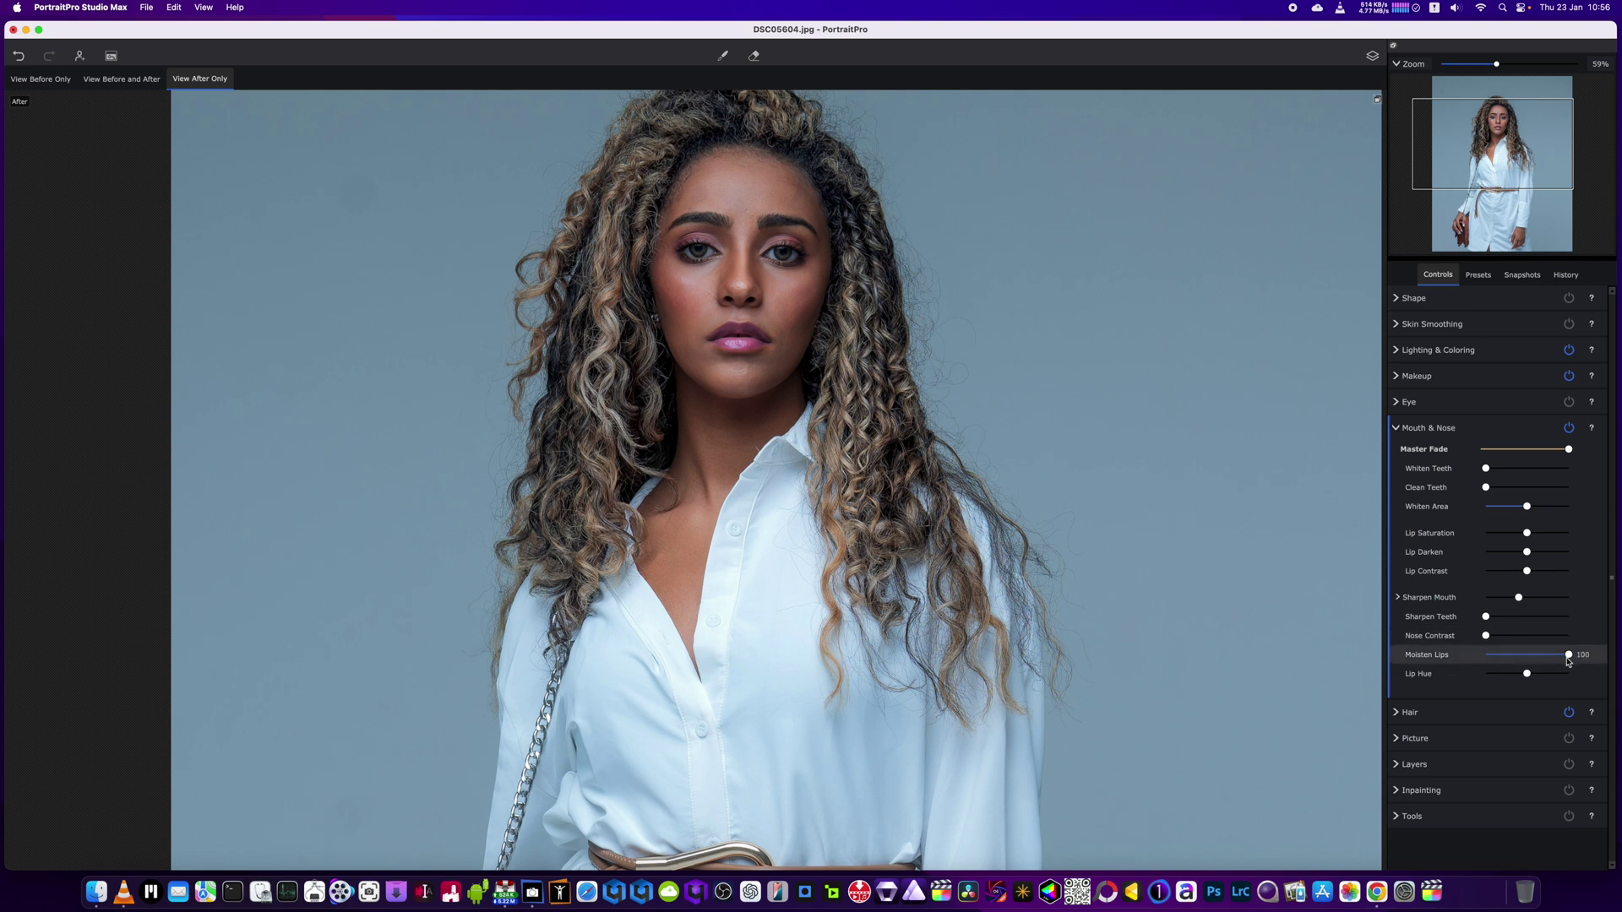
drag(1569, 655, 1532, 660)
click(1533, 656)
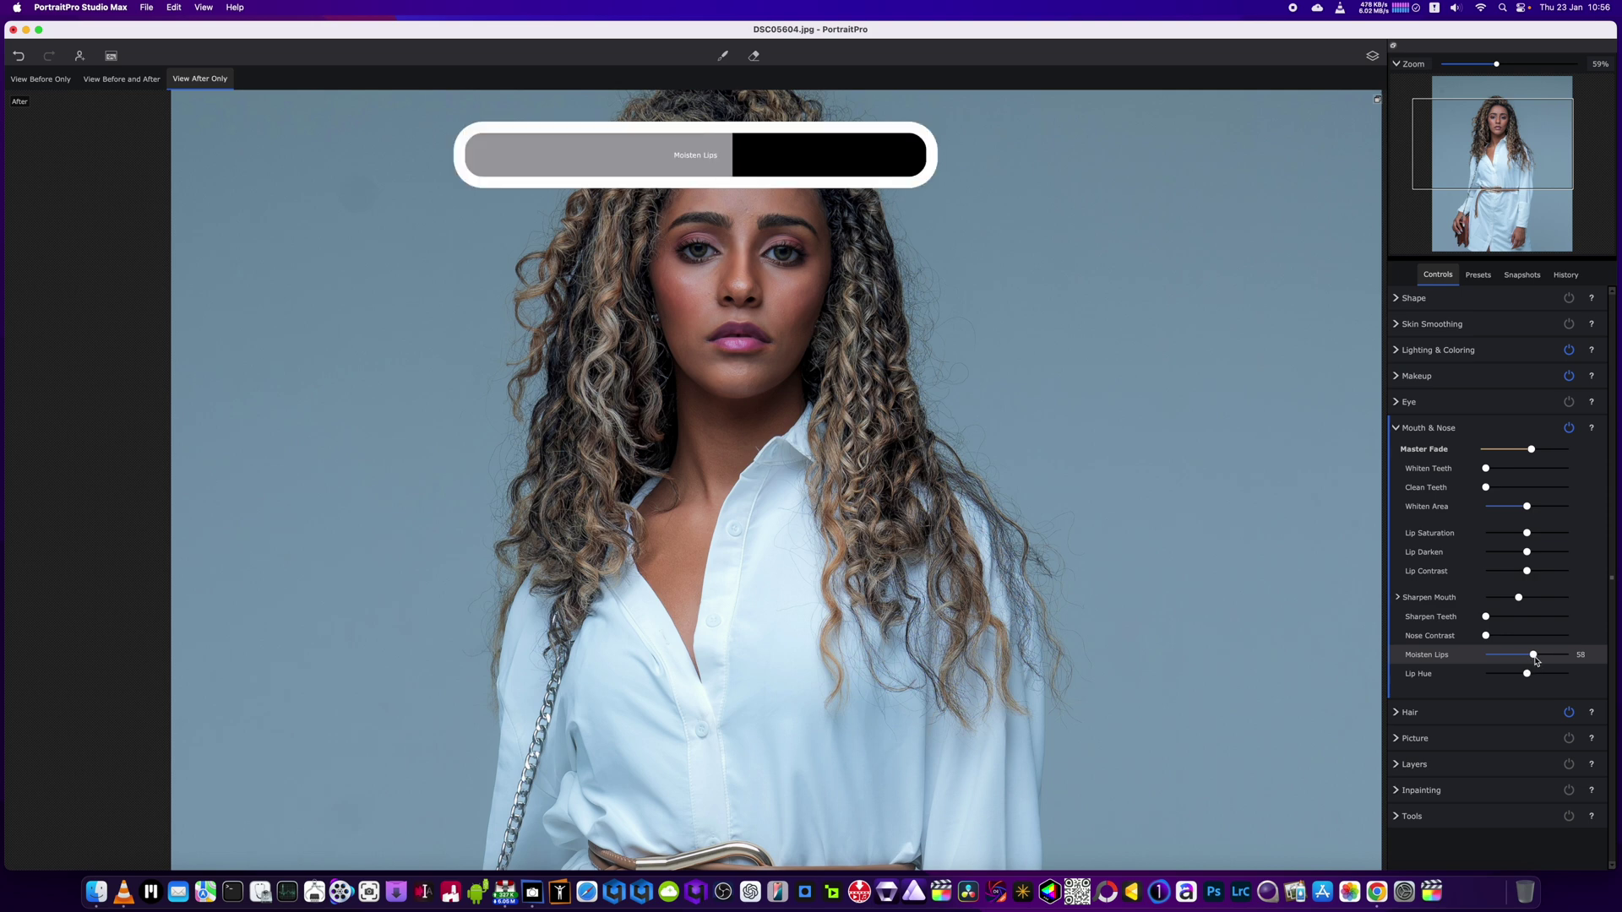
drag(1535, 659, 1538, 660)
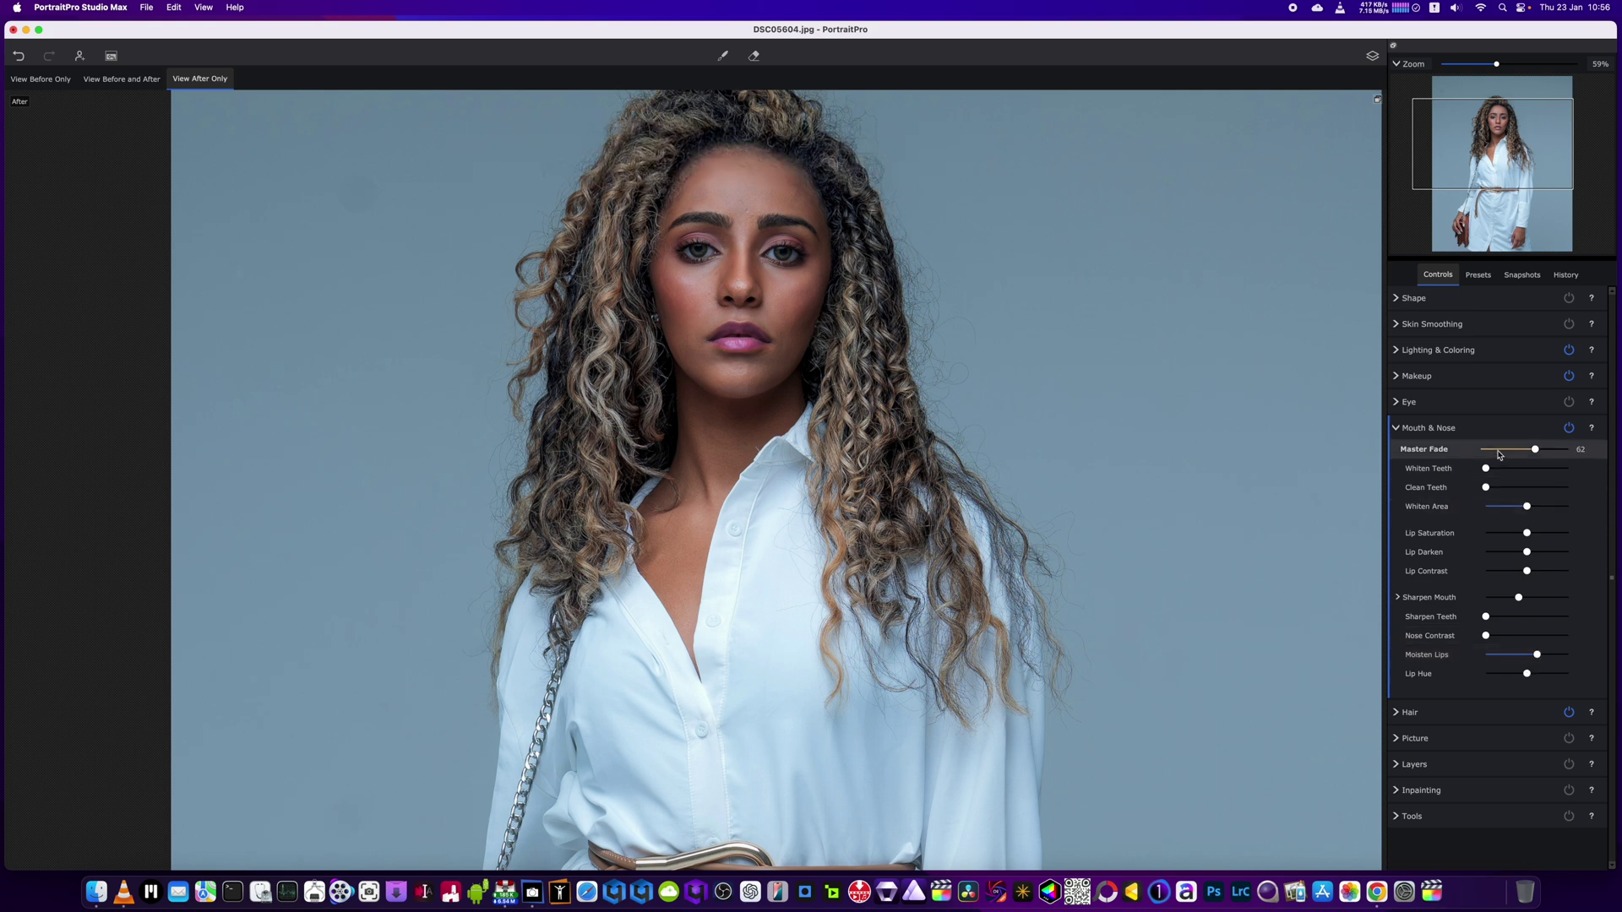
Step: Set Whiten Eyes to 100 and Clean Eyes to about 51
click(1400, 428)
click(1406, 402)
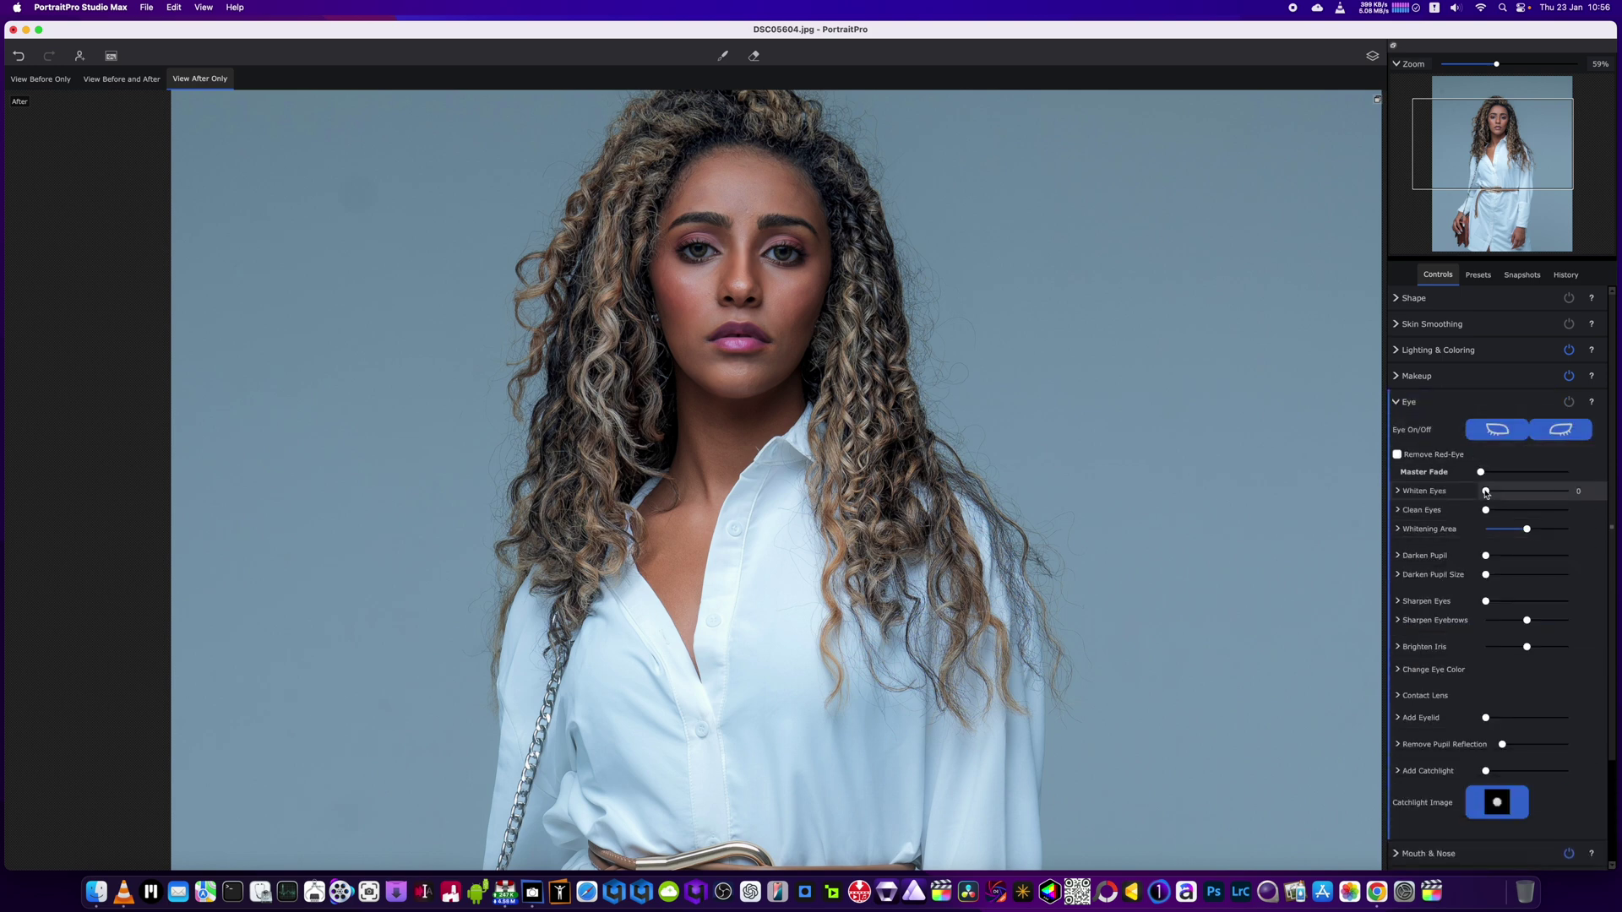
drag(1486, 493, 1588, 492)
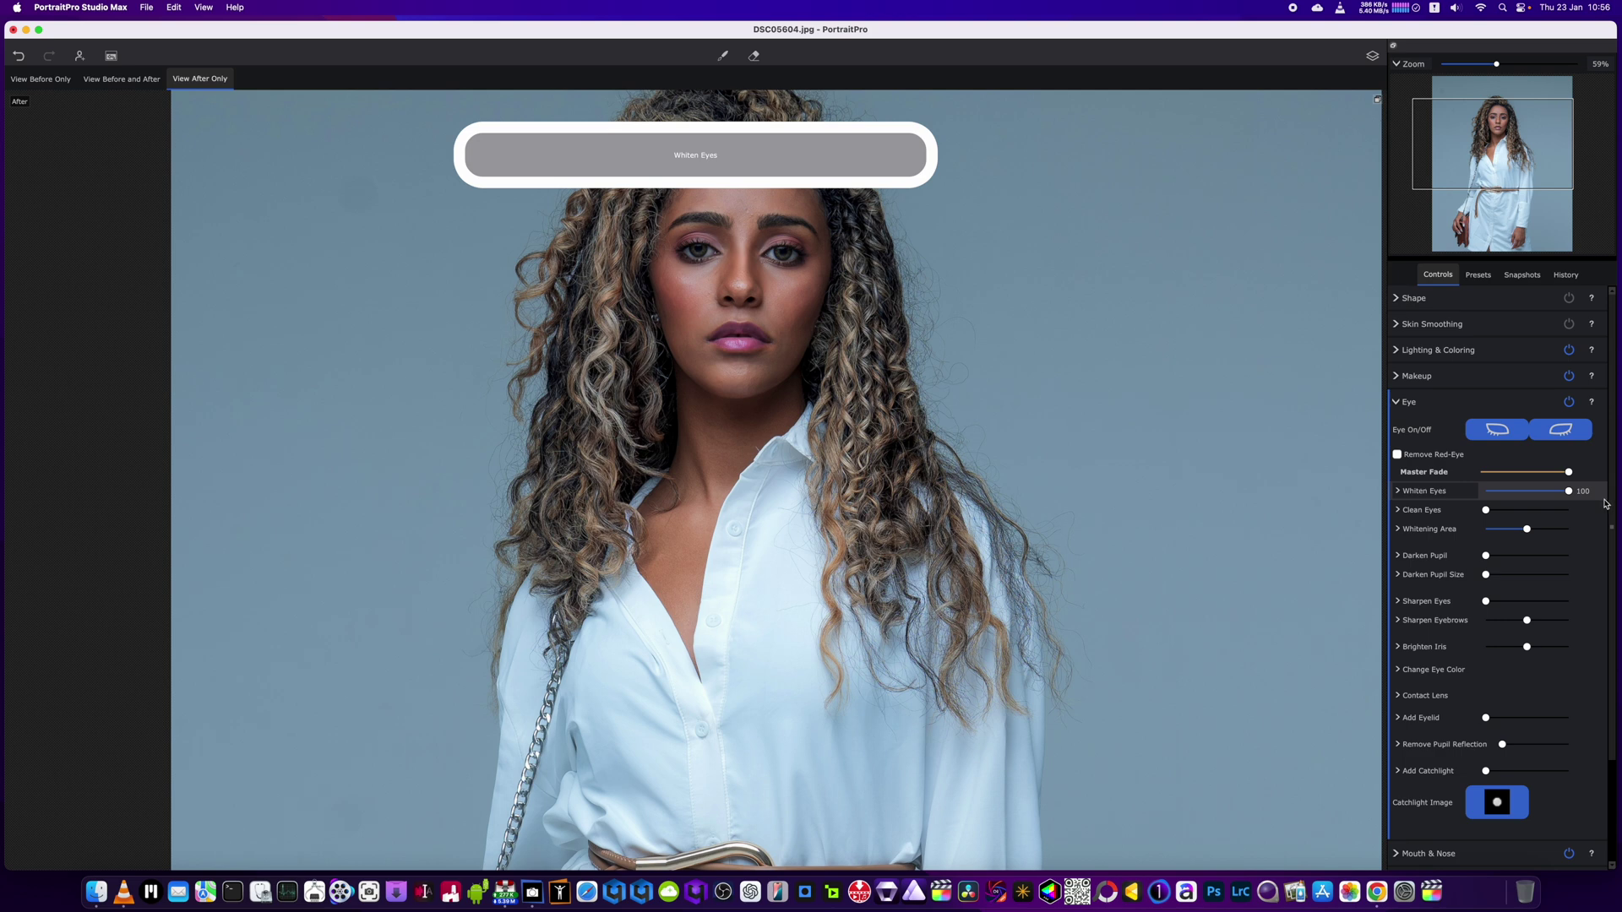
drag(1487, 511, 1564, 530)
Step: Raise Brighten Iris slightly to lighten the irises
scroll(1171, 528, down, 6)
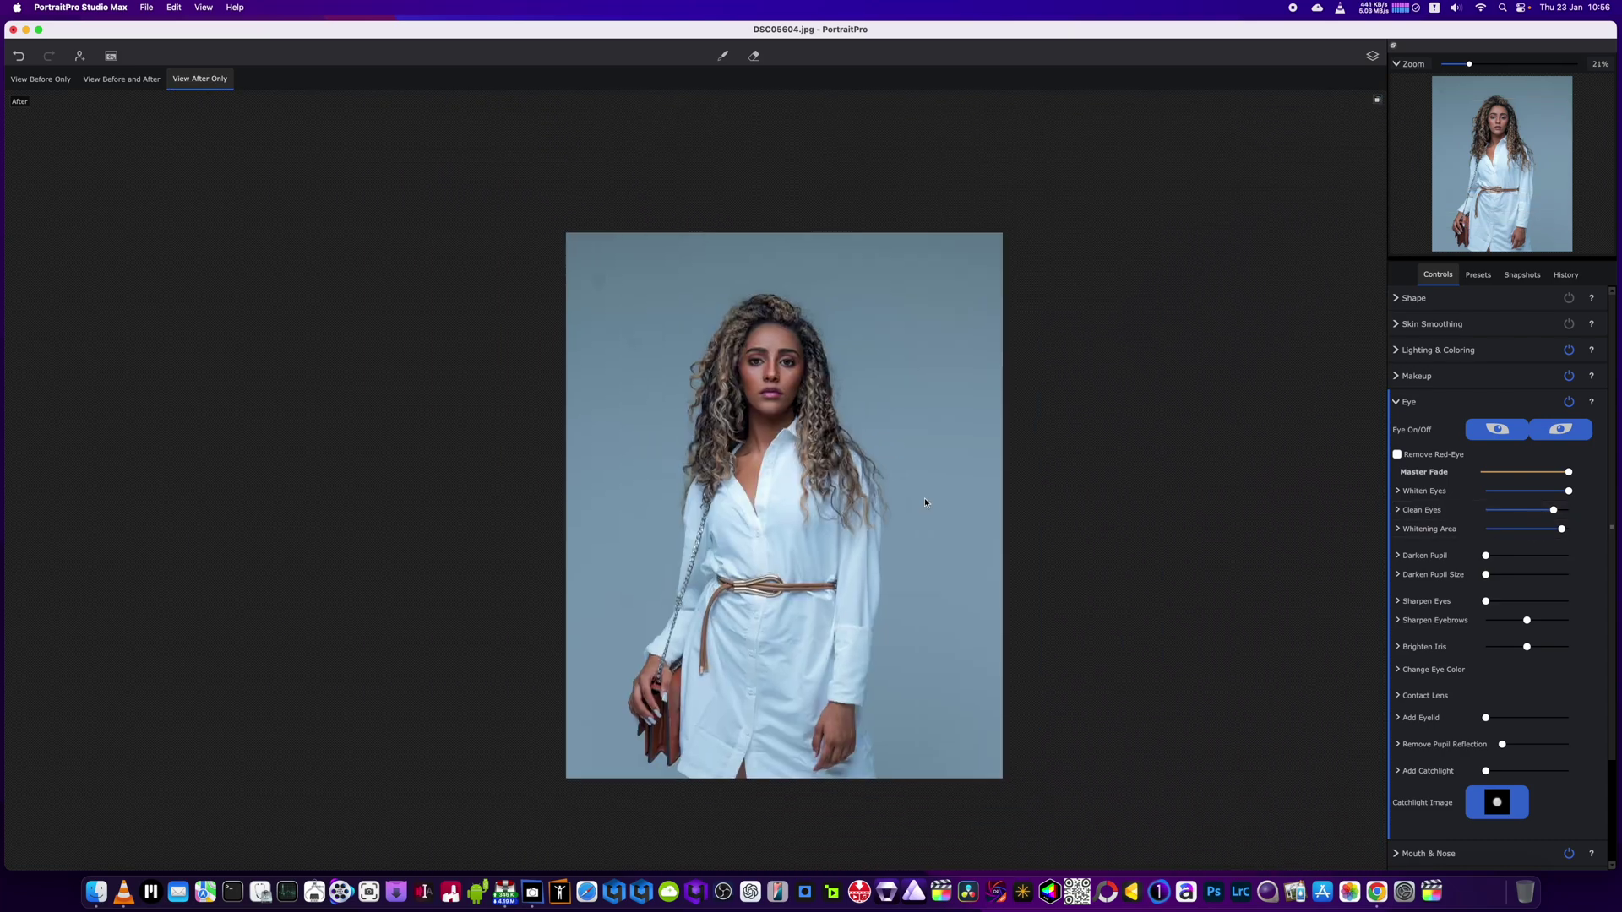
scroll(904, 504, up, 1)
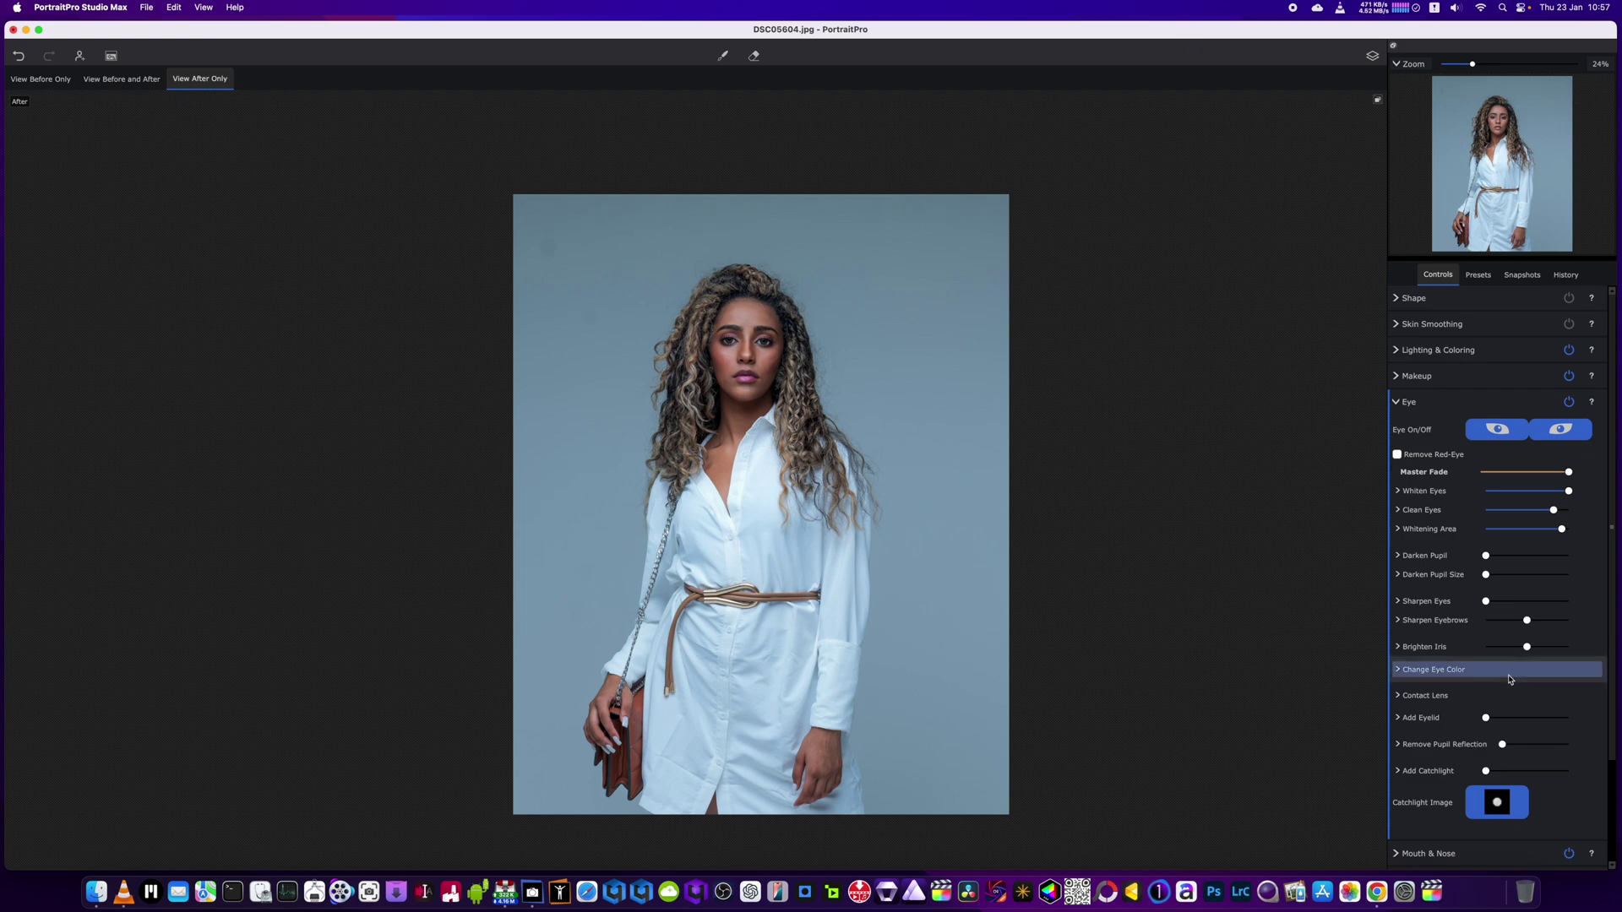
drag(1527, 647, 1539, 648)
scroll(755, 357, up, 3)
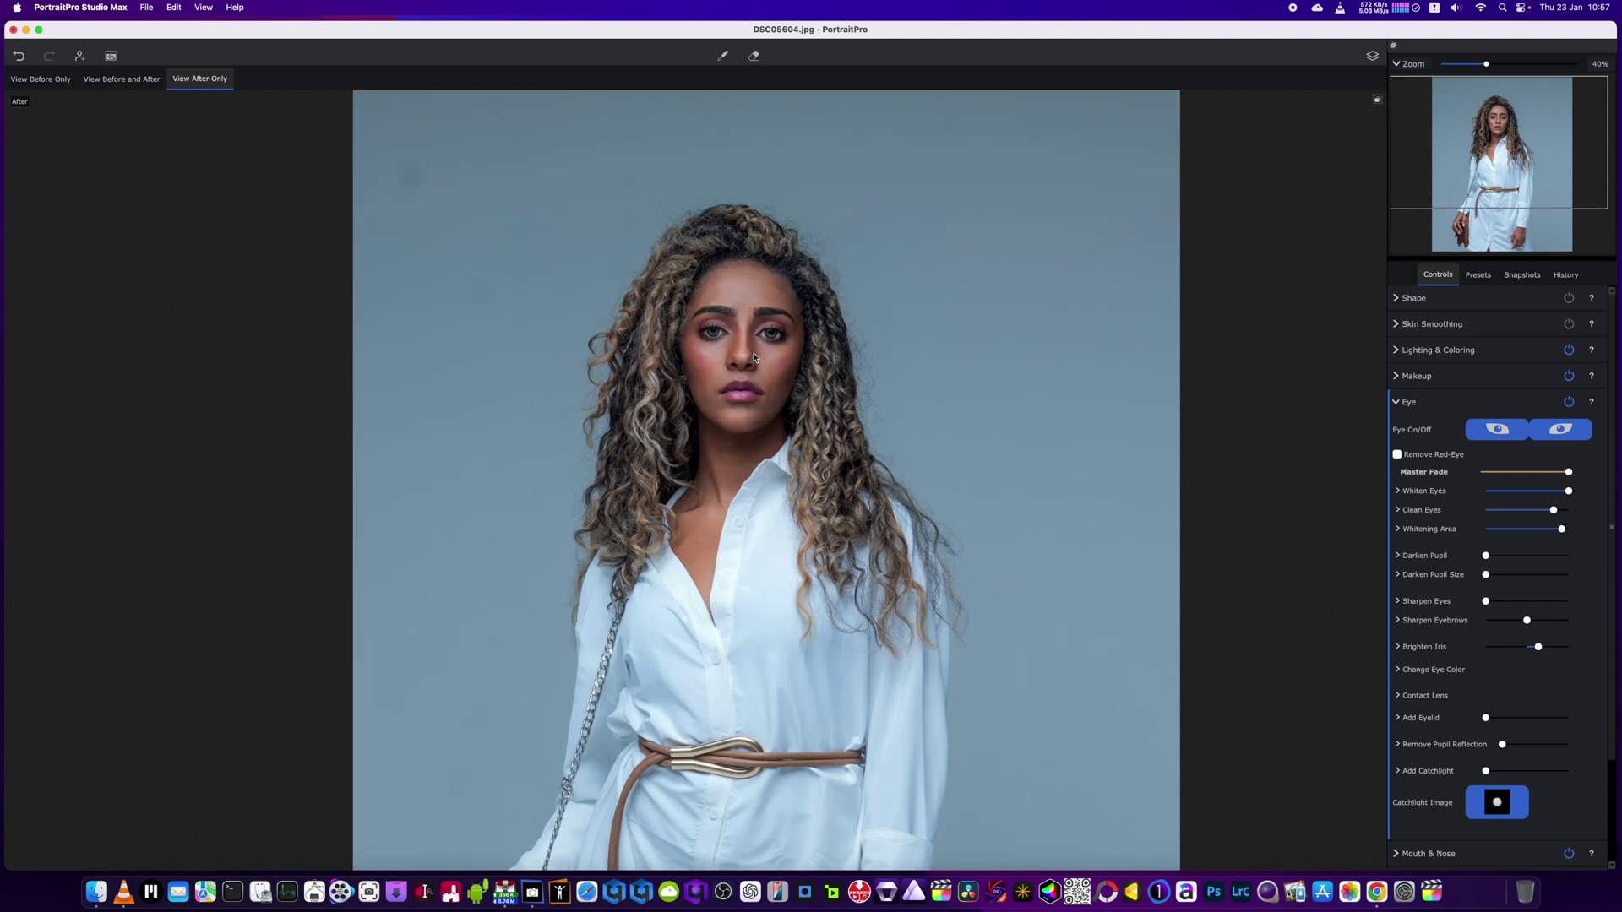
drag(1539, 648, 1535, 648)
scroll(911, 480, down, 3)
scroll(1518, 631, down, 1)
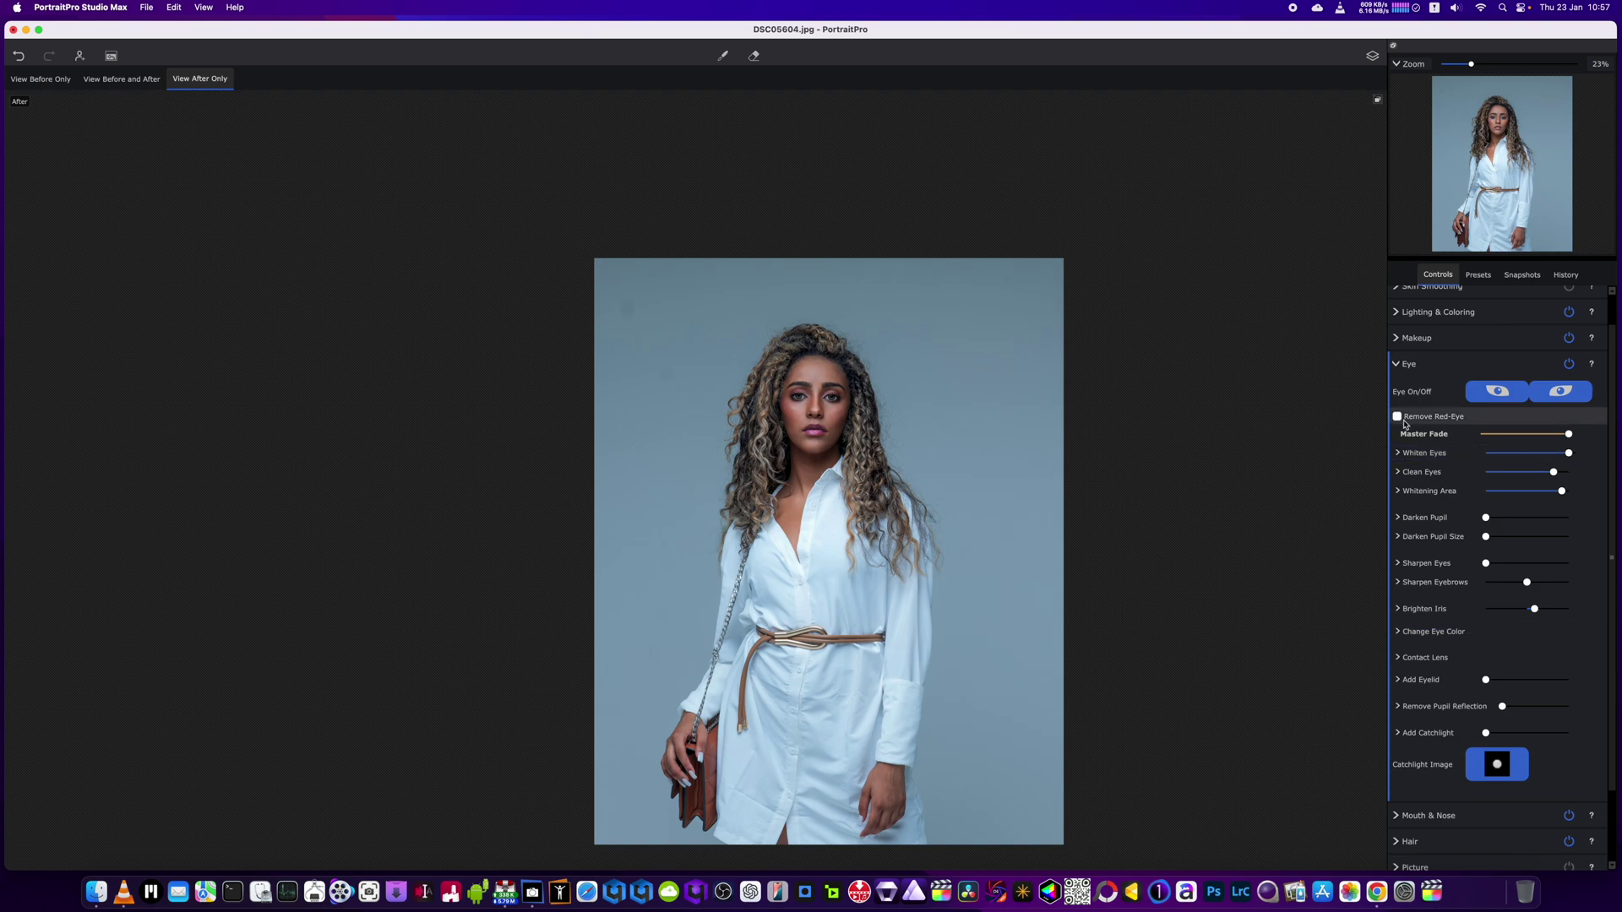
click(1404, 364)
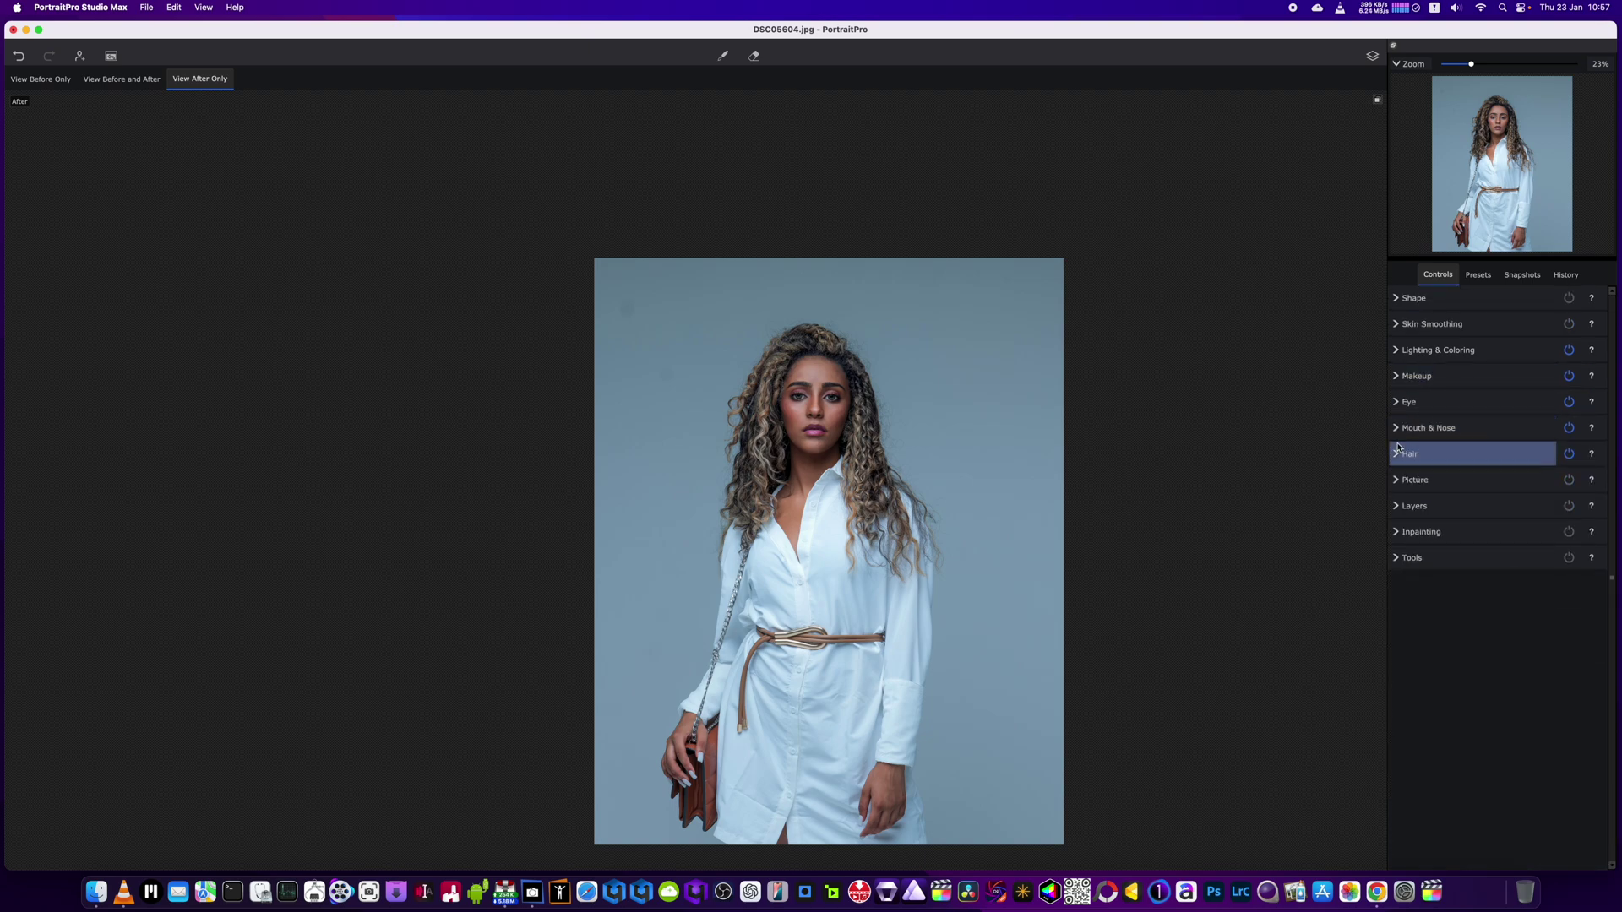
Step: Switch the Layers and Picture controls back on for the VOGUE masthead and vignette
click(1570, 507)
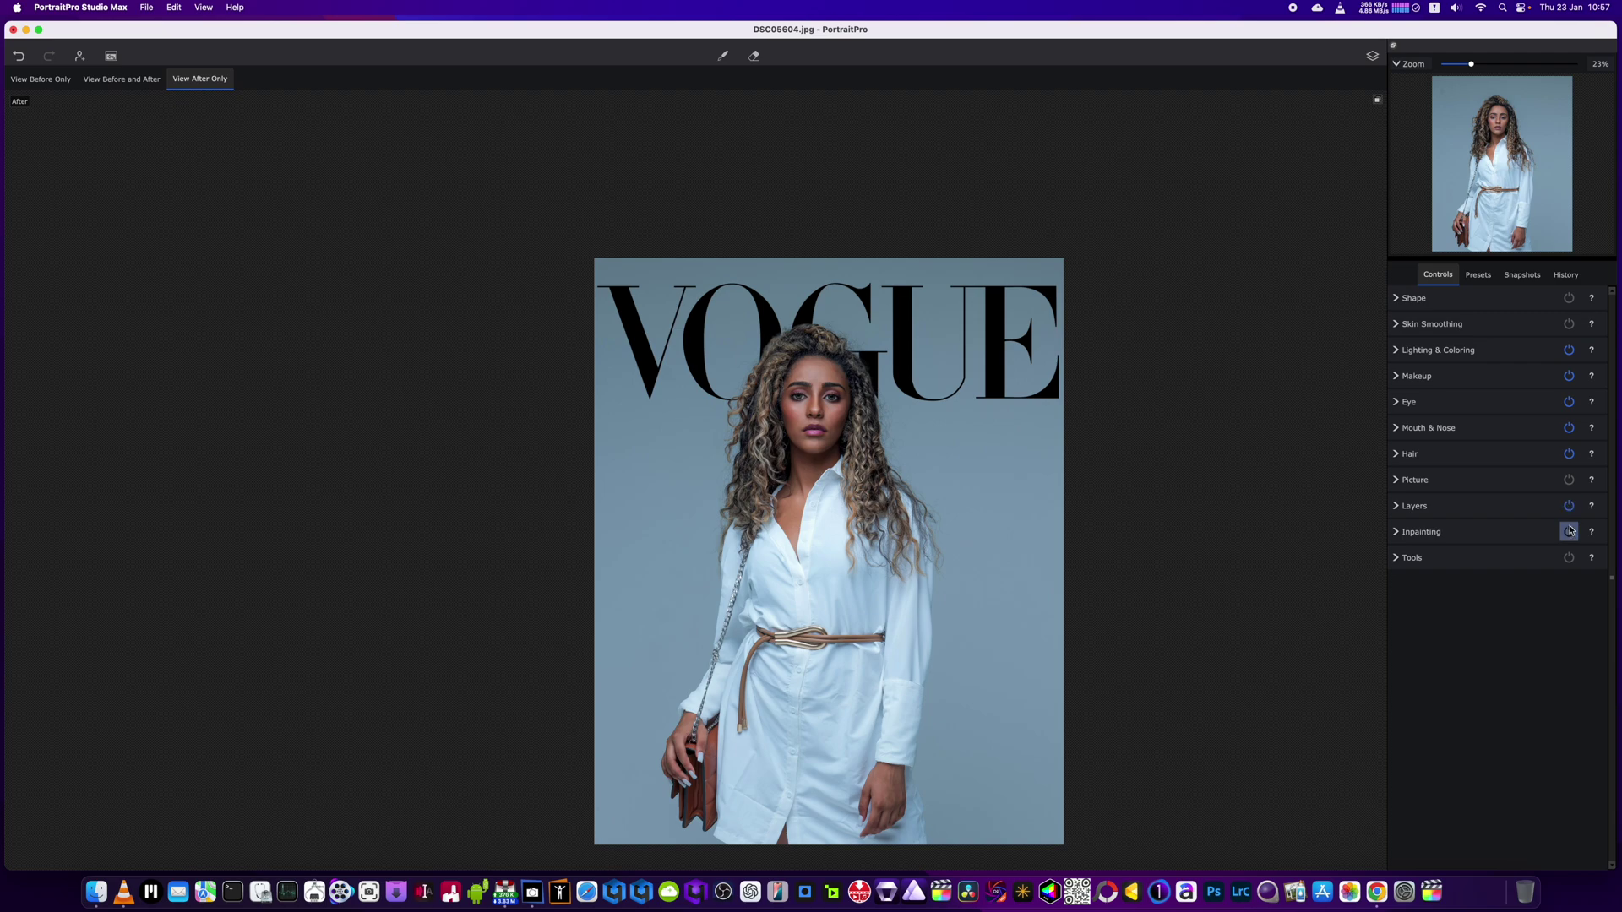
click(1570, 506)
click(1570, 481)
scroll(1042, 529, up, 2)
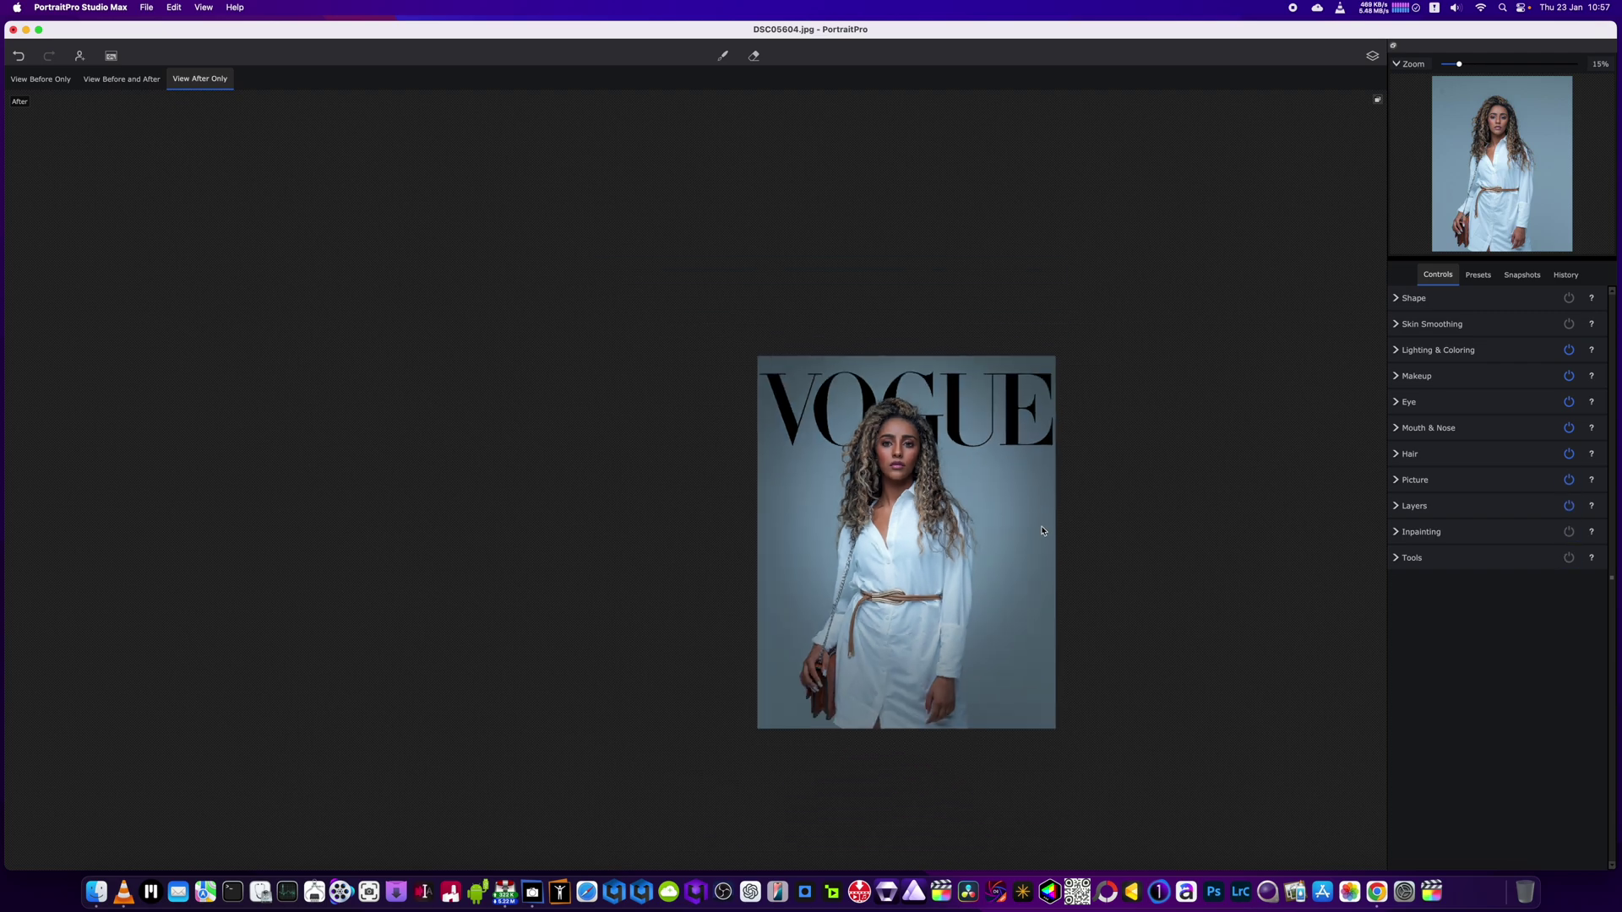
scroll(1041, 529, down, 2)
scroll(1042, 529, right, 3)
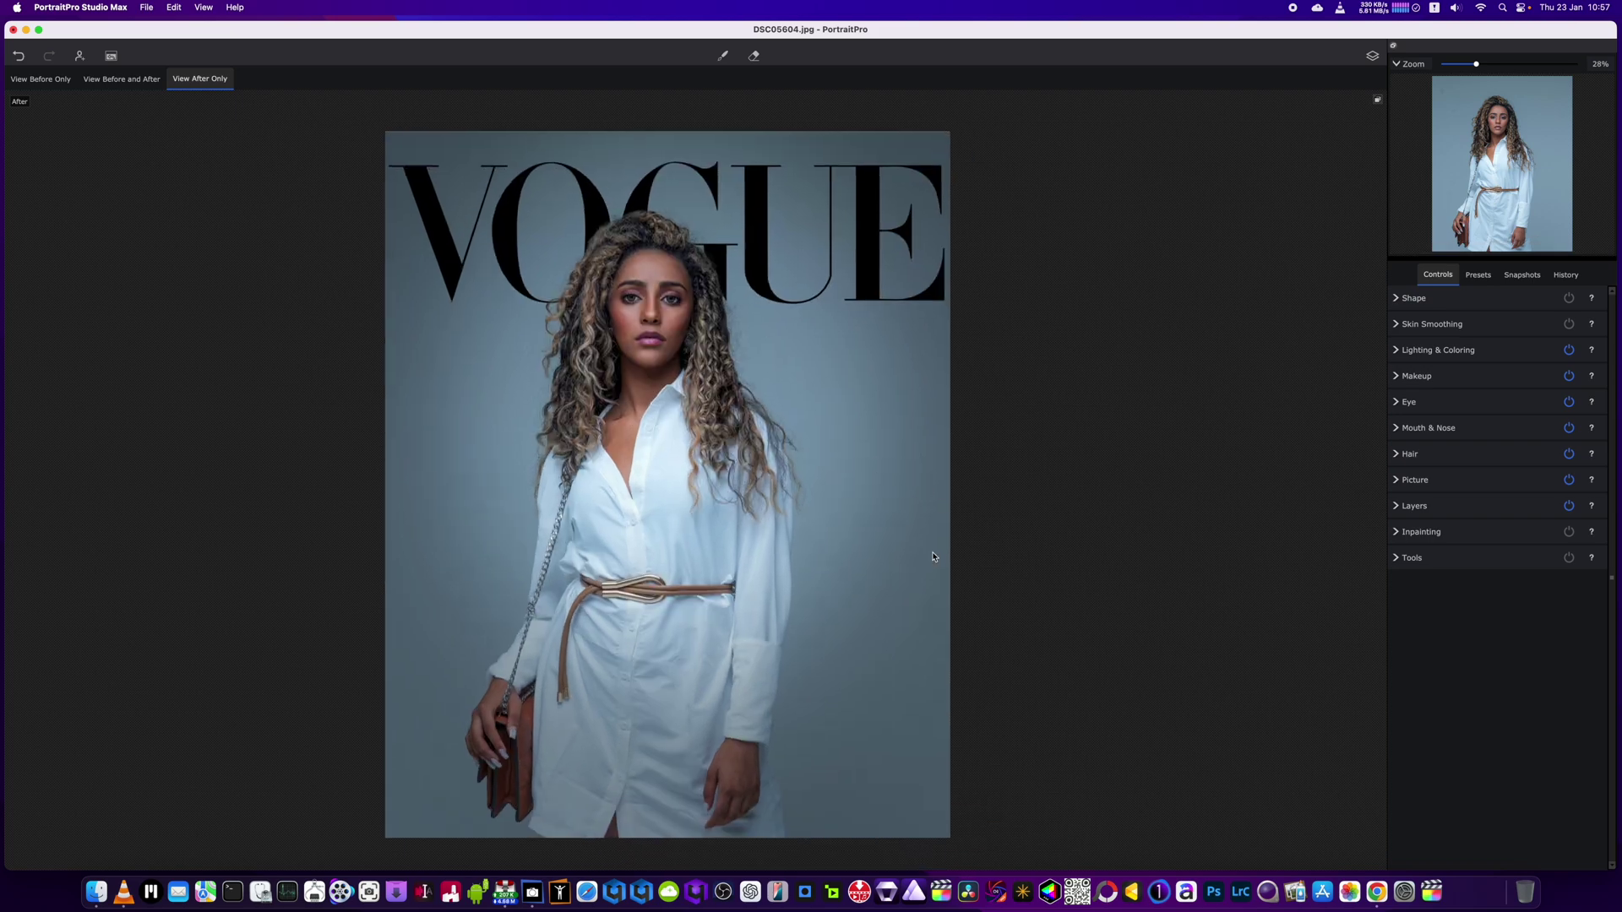